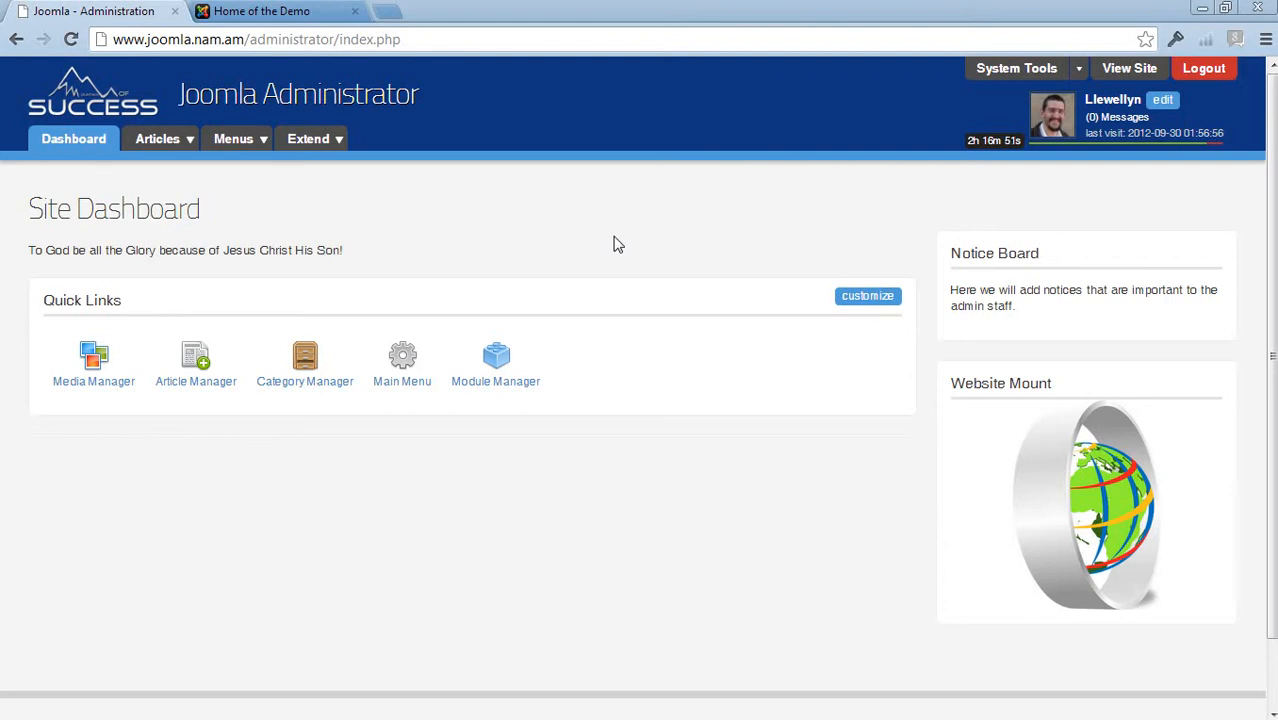
Open the Article Manager and review the list of articles, including the locked Home page article
click(180, 141)
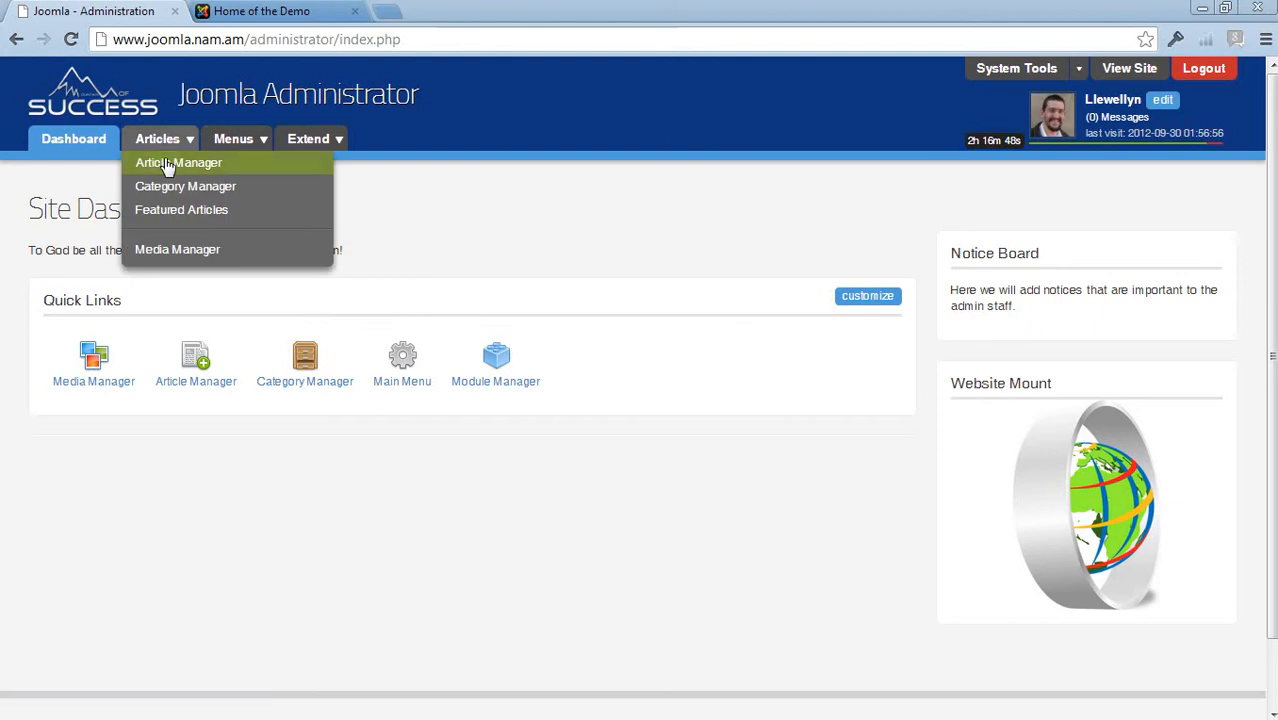
click(167, 164)
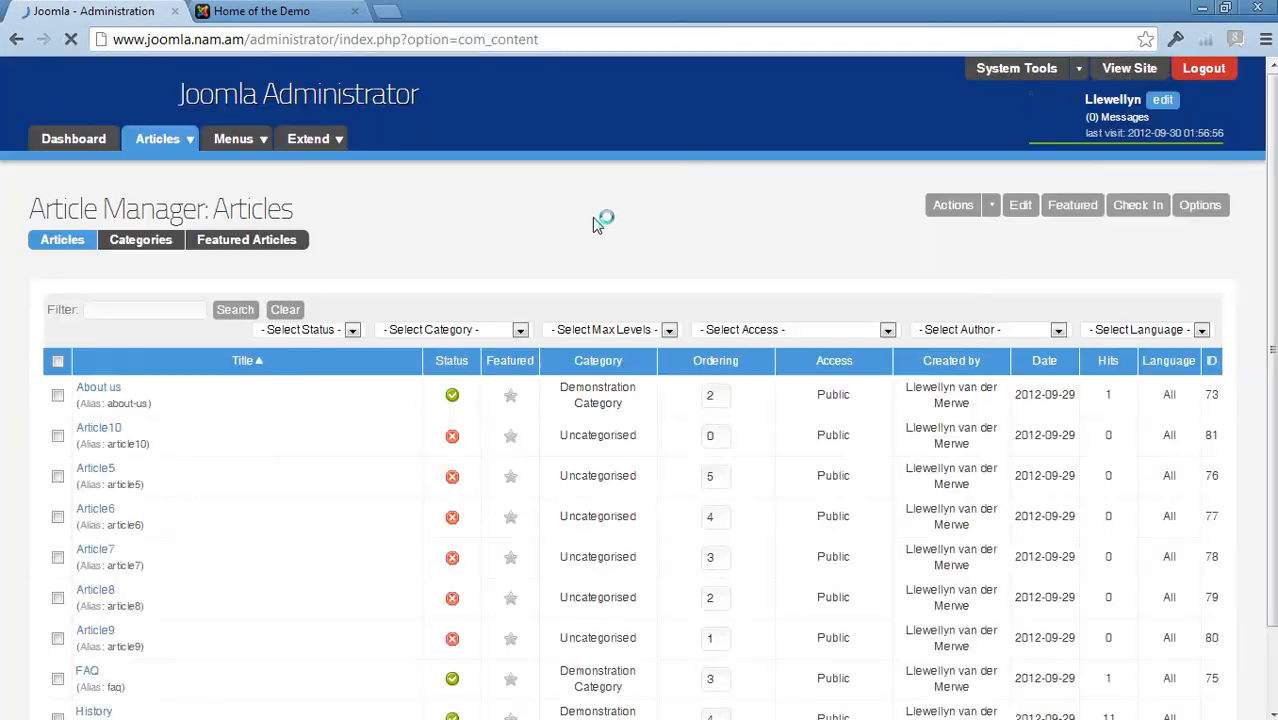
scroll(180, 470, down, 2)
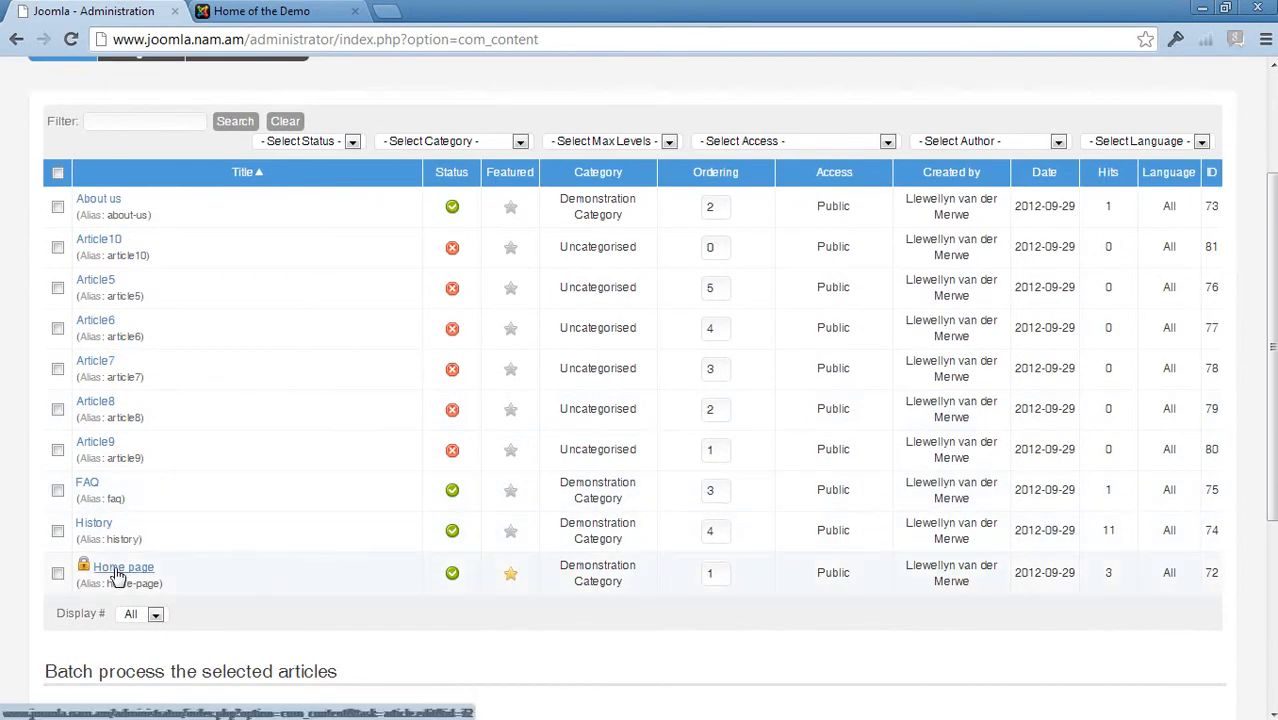
mouse_move(85, 575)
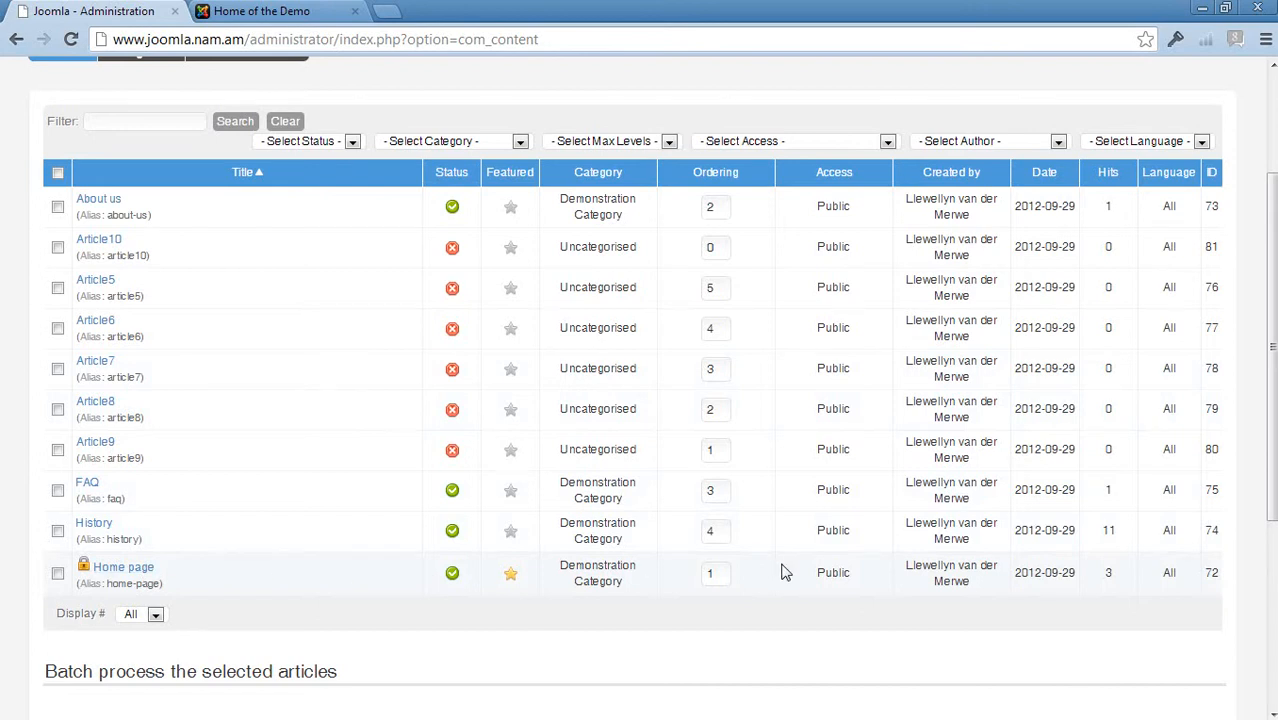
scroll(785, 572, up, 2)
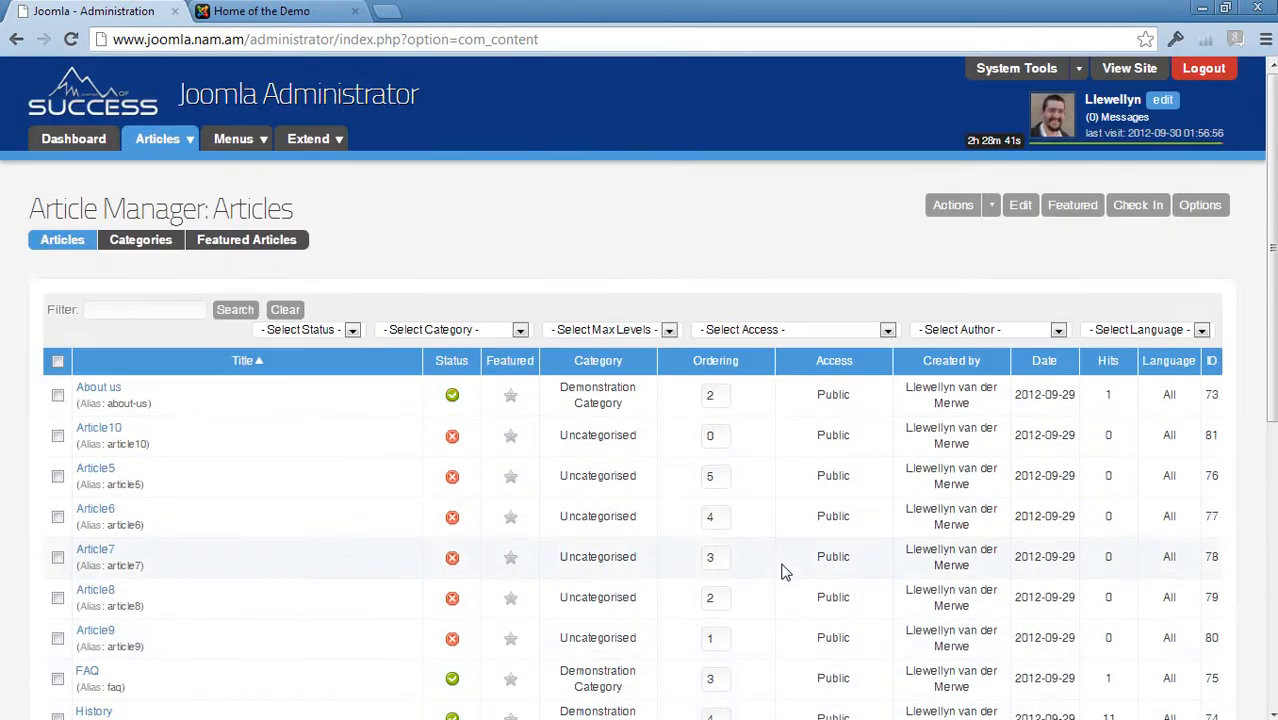
scroll(785, 572, down, 3)
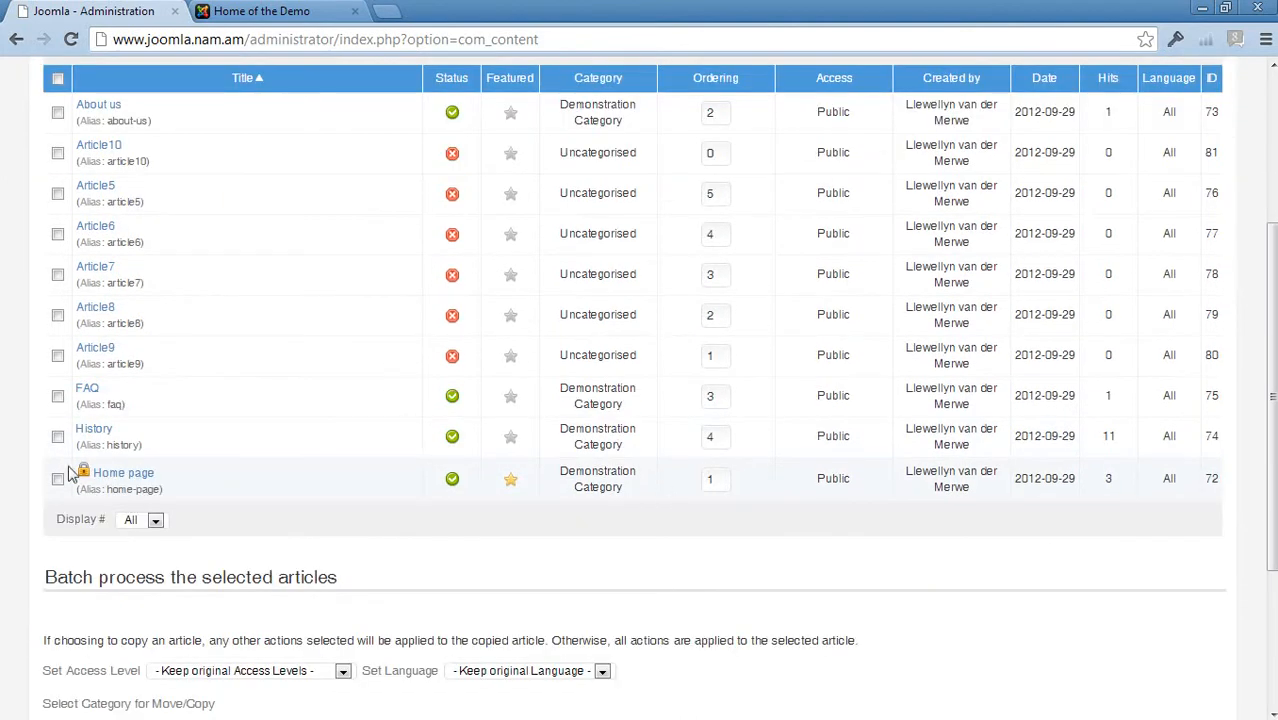
scroll(782, 537, up, 3)
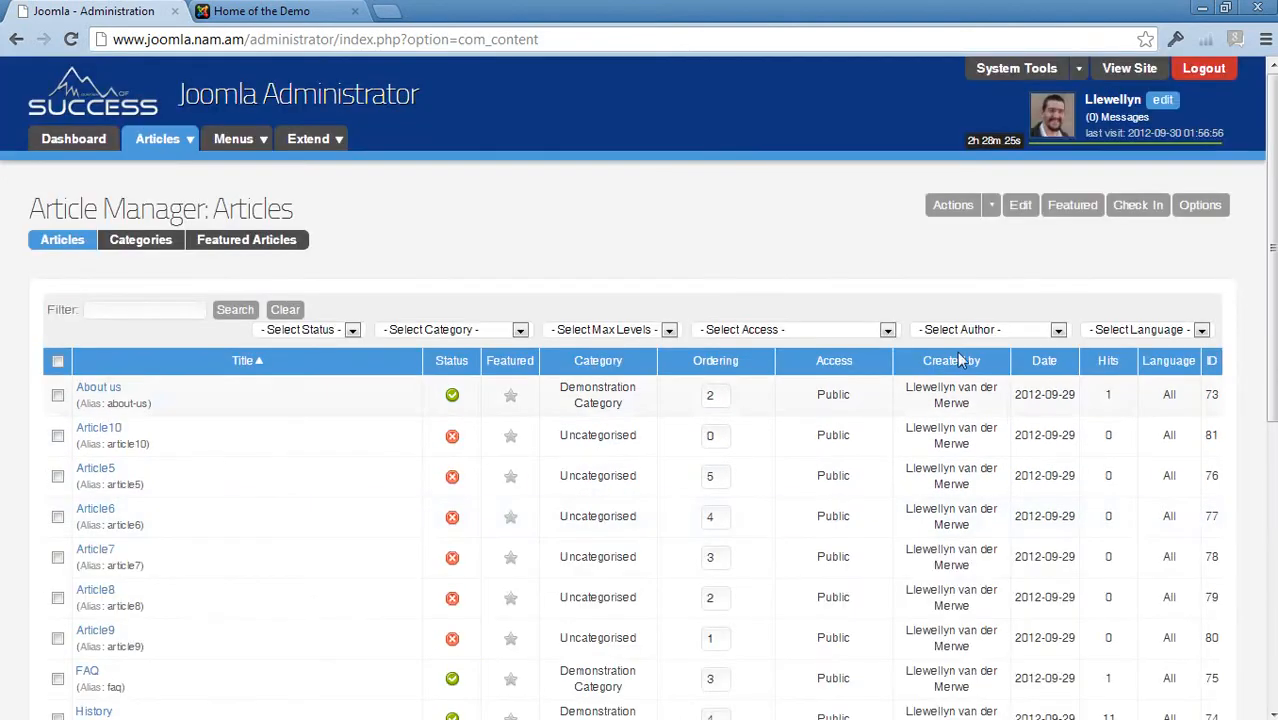
Check in all locked items using Quick Check-in from the system tools
click(1079, 69)
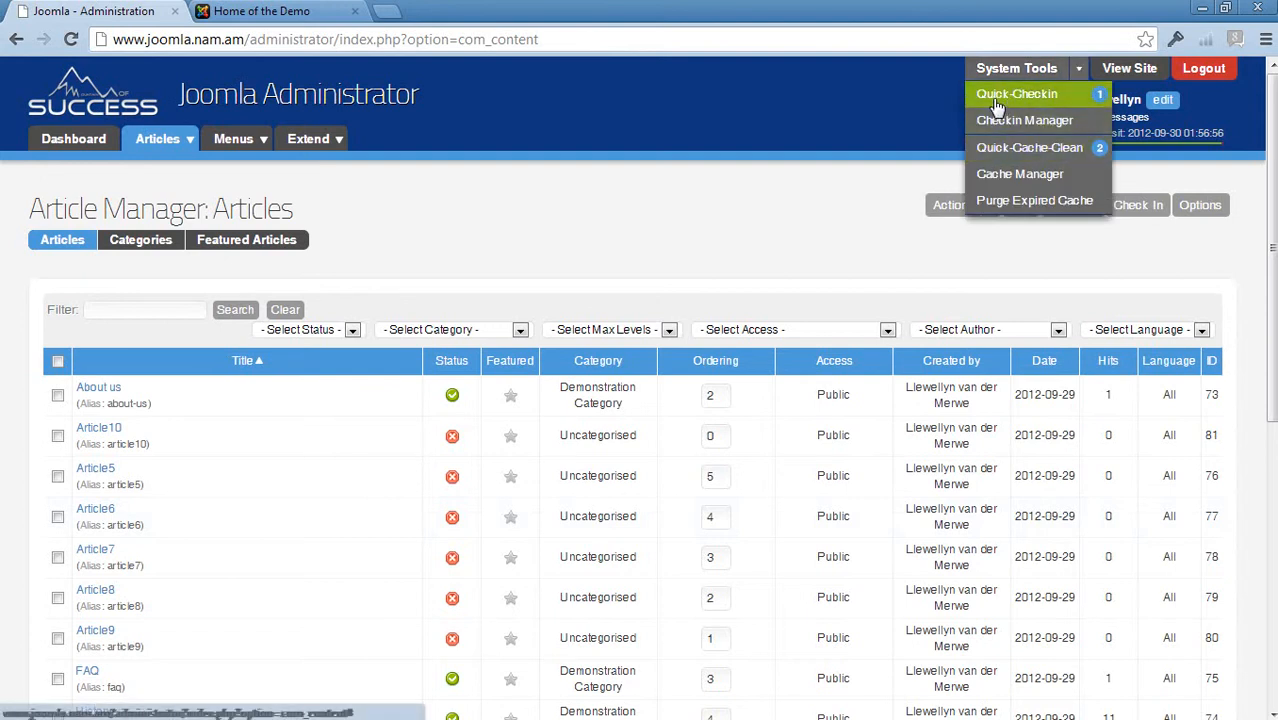
click(1046, 102)
click(1046, 102)
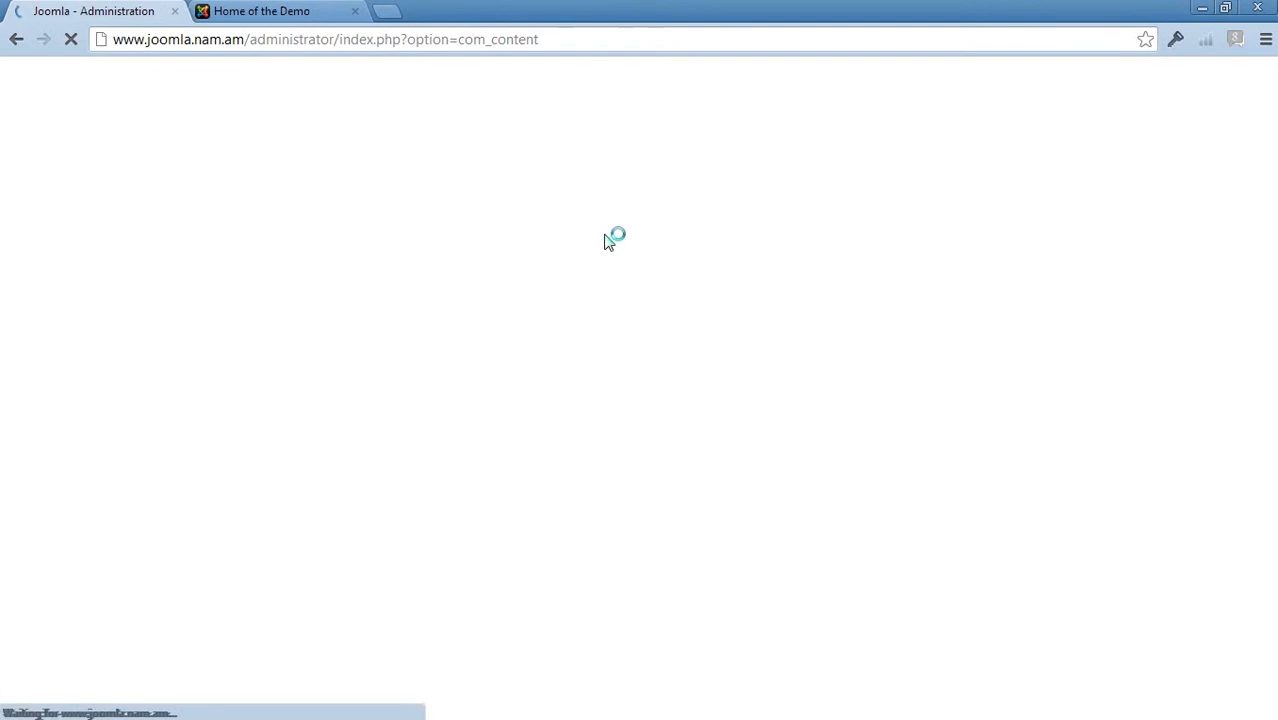
Open the Home page article for editing
scroll(605, 235, down, 10)
scroll(605, 235, up, 2)
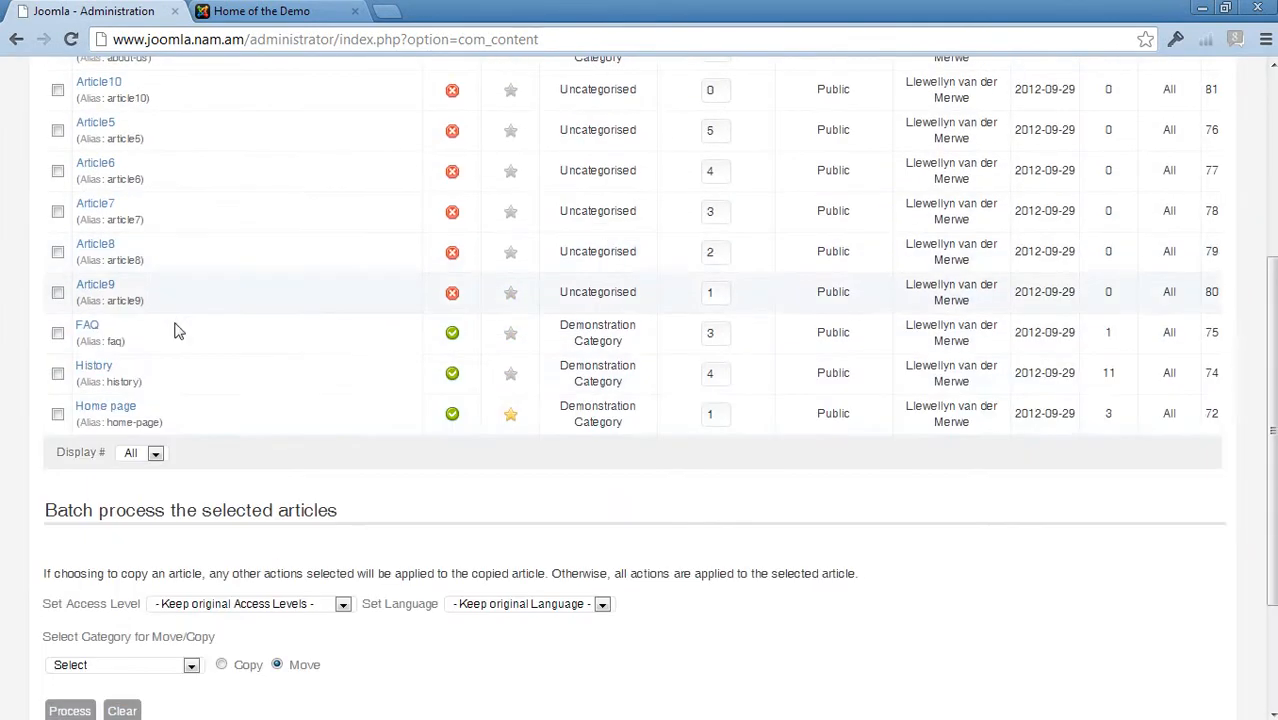
click(107, 418)
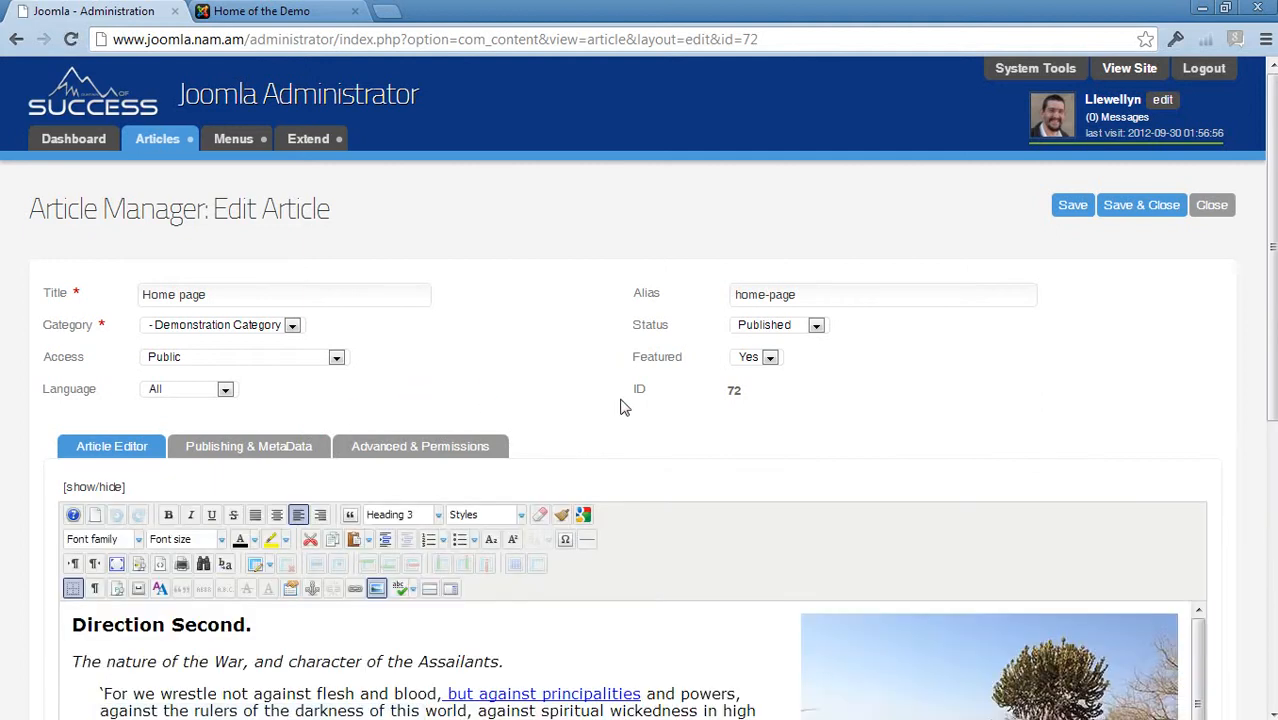
Select the "Direction Second." heading in the editor and open the schema.org microdata tool
scroll(630, 405, down, 2)
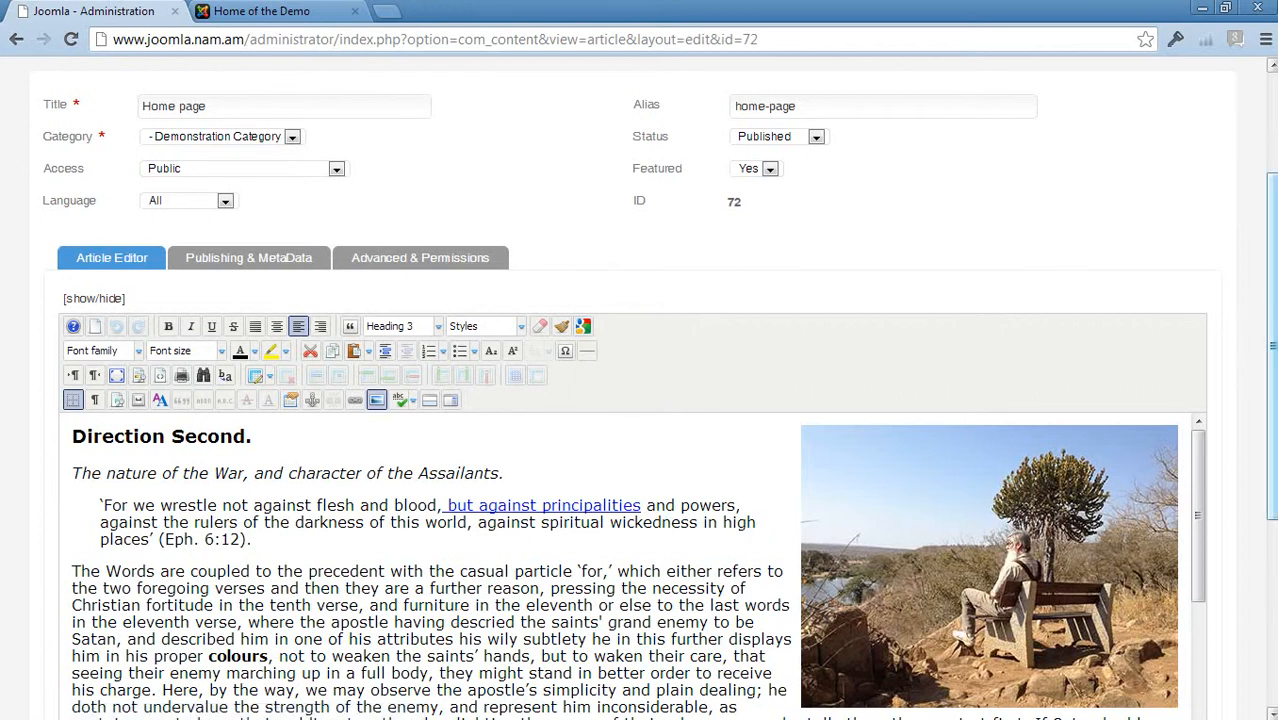
drag(1272, 410, 1272, 504)
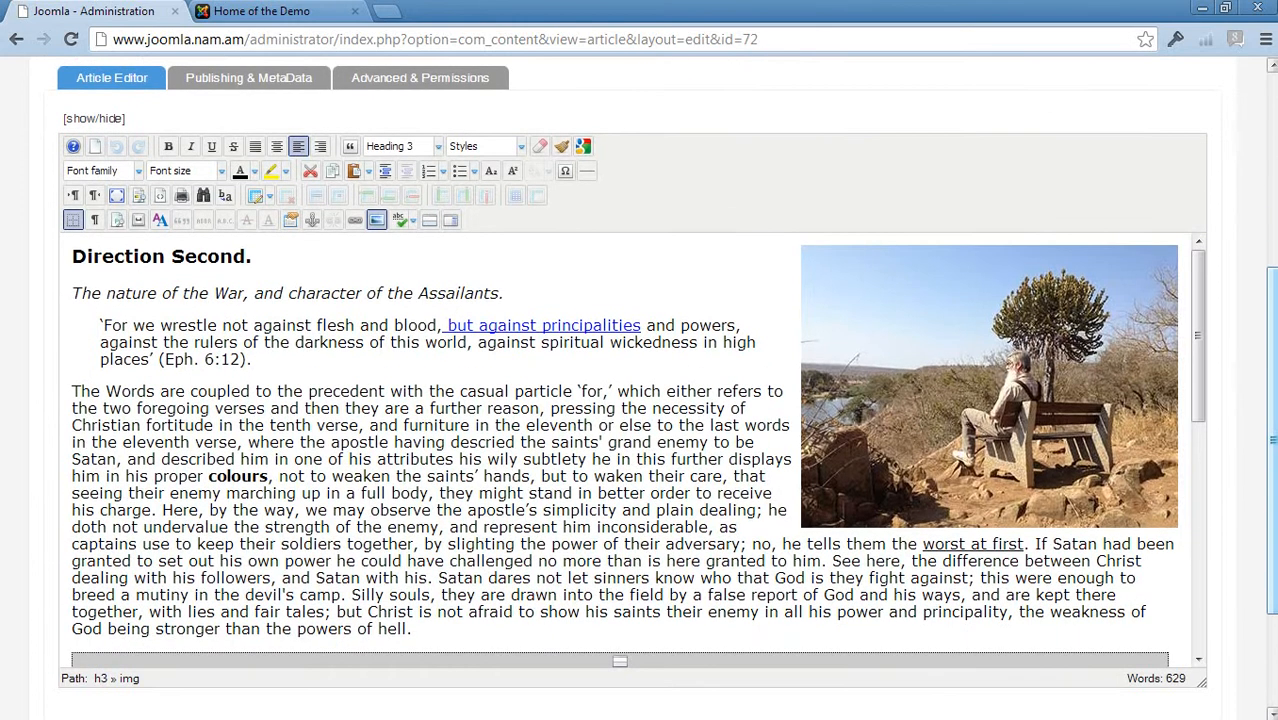
scroll(548, 464, up, 1)
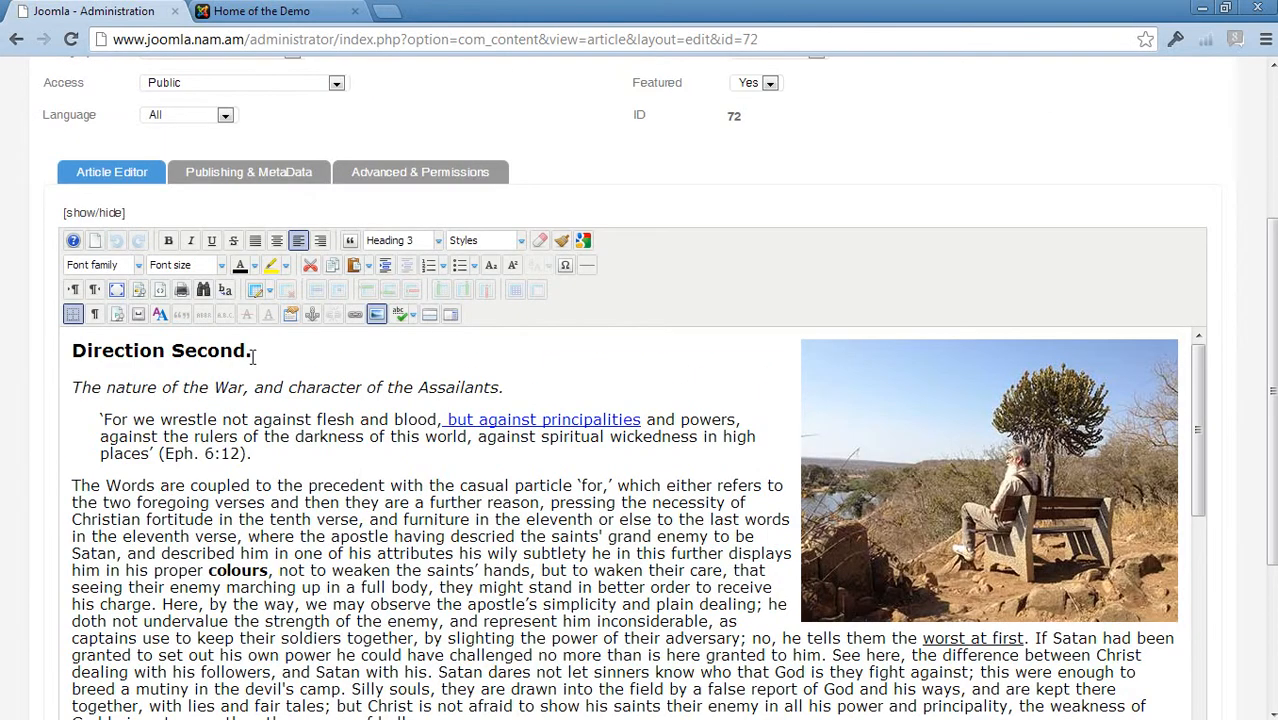
drag(253, 357, 70, 352)
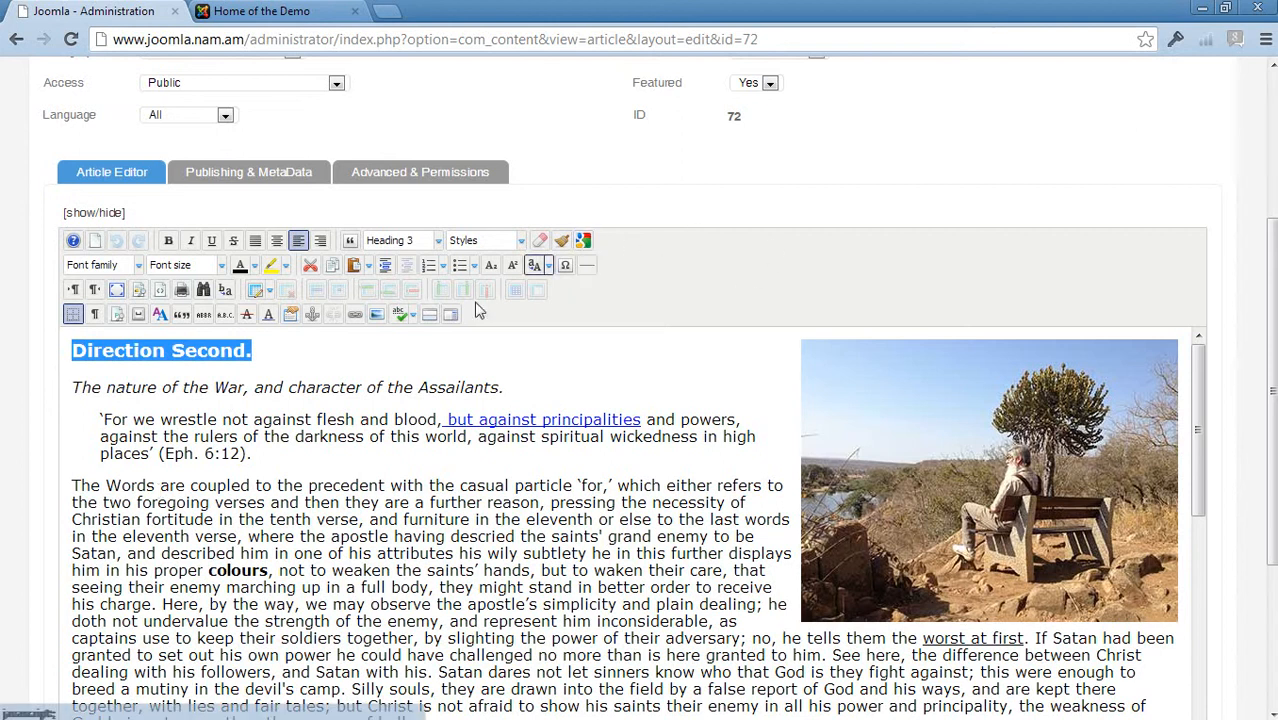
click(285, 385)
drag(258, 352, 70, 352)
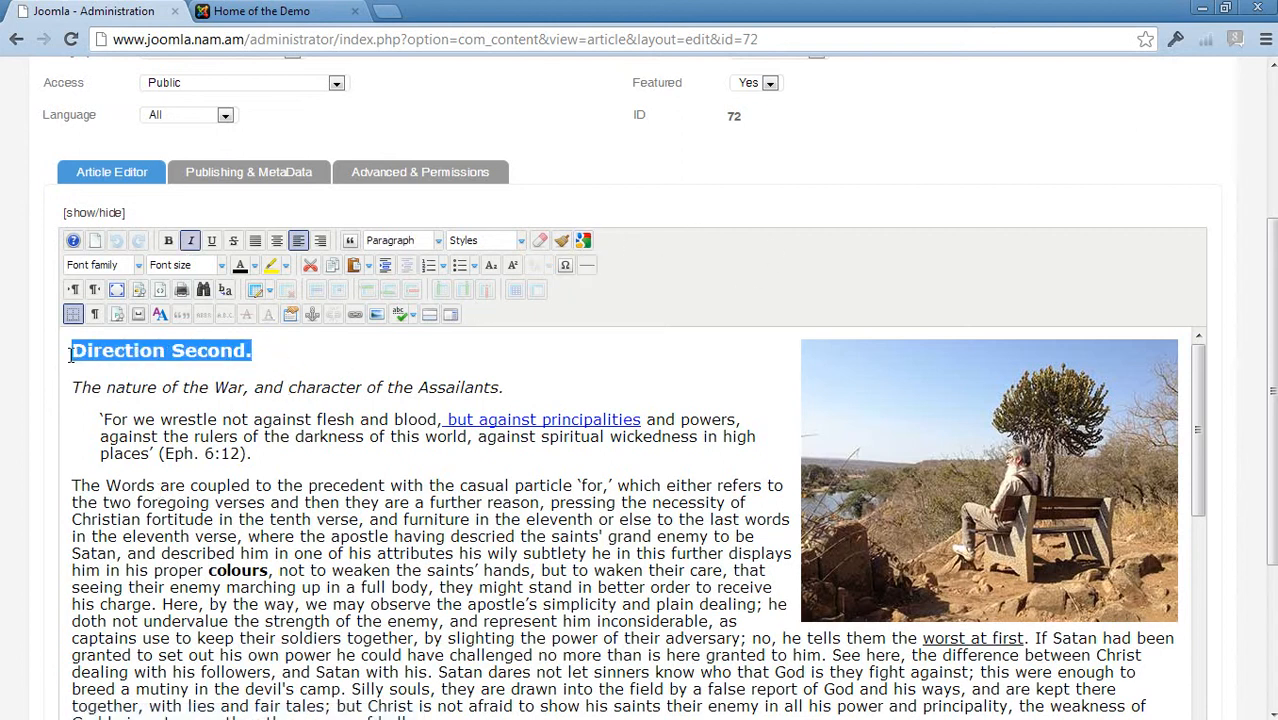
click(584, 242)
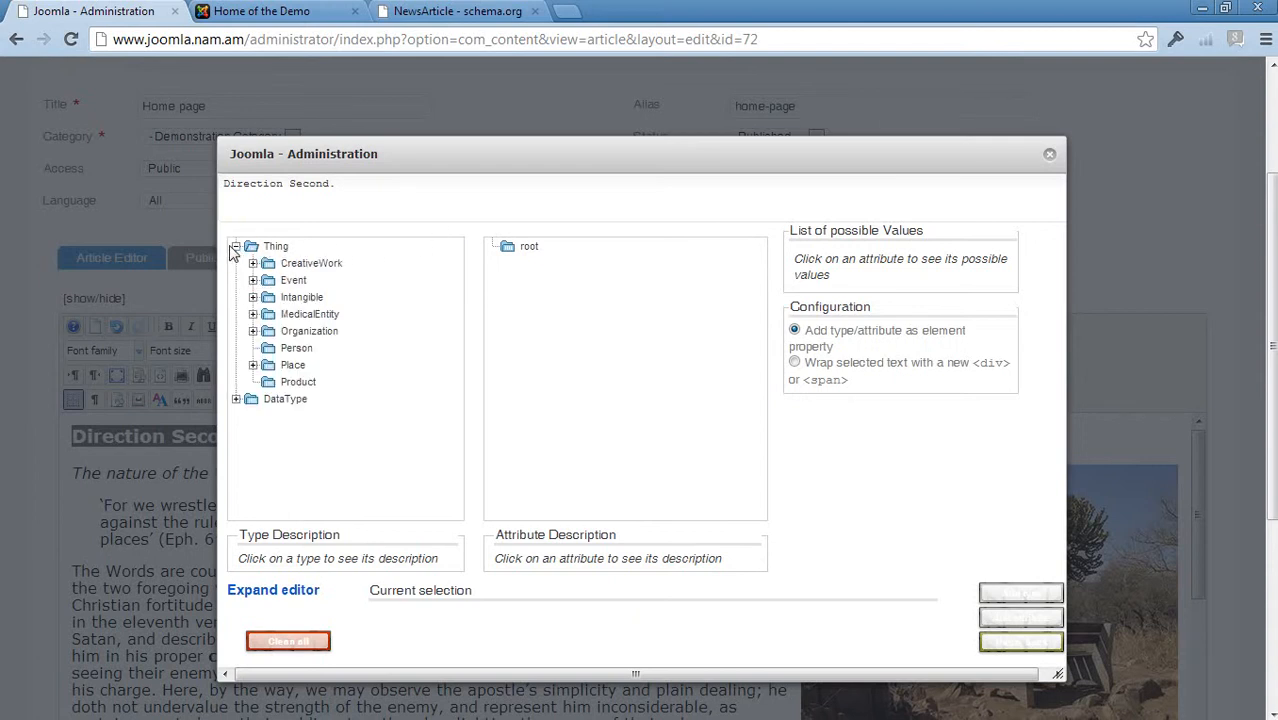
Browse the CreativeWork > Article types and their Thing attributes in the schema tree
click(253, 264)
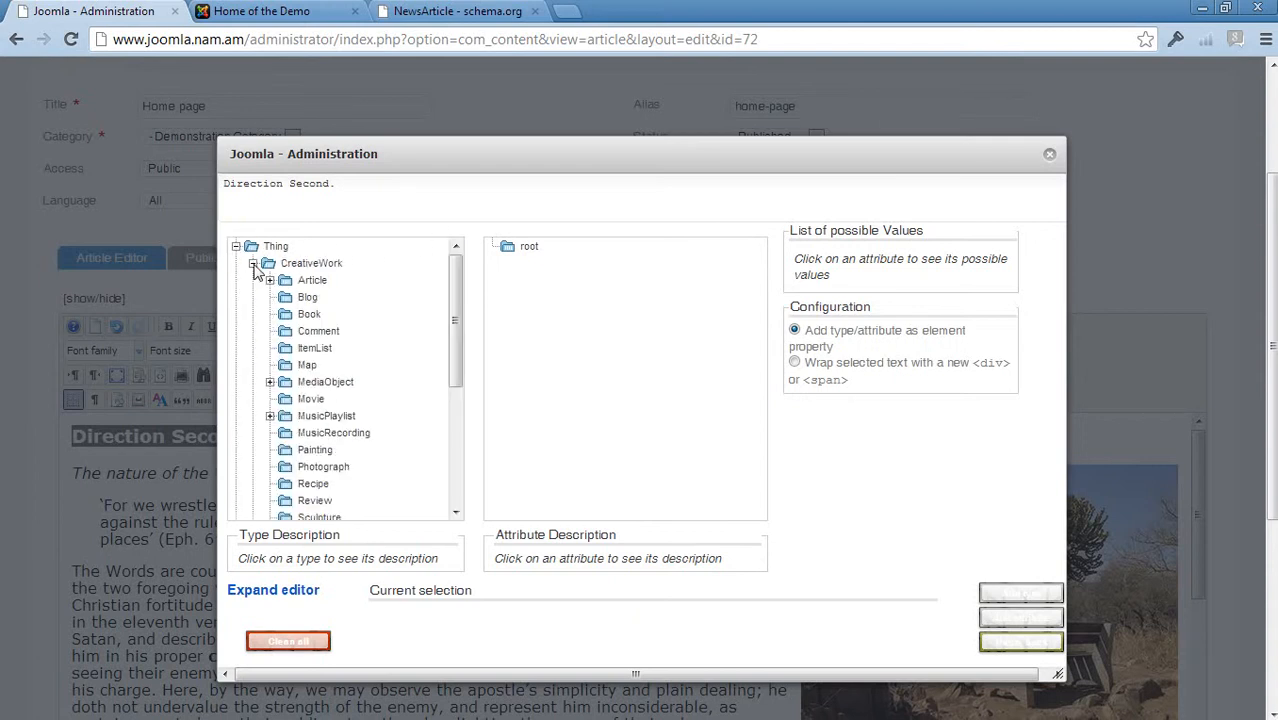
click(269, 280)
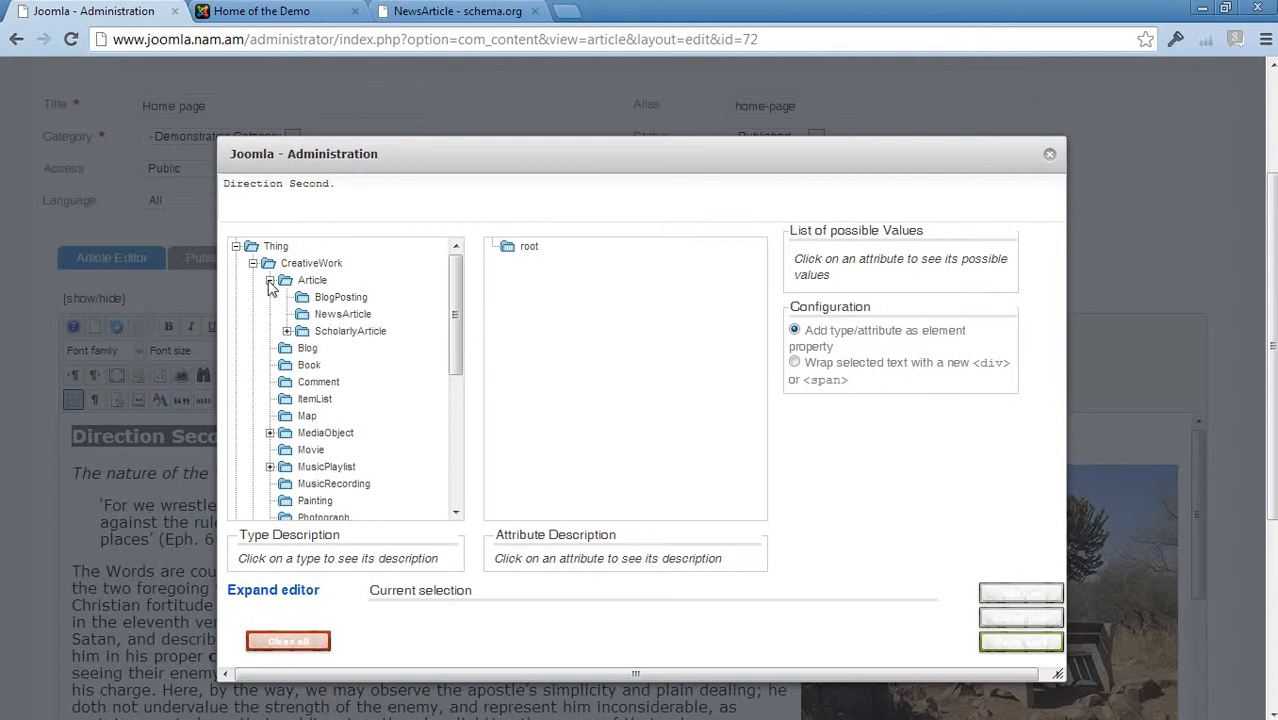
click(322, 318)
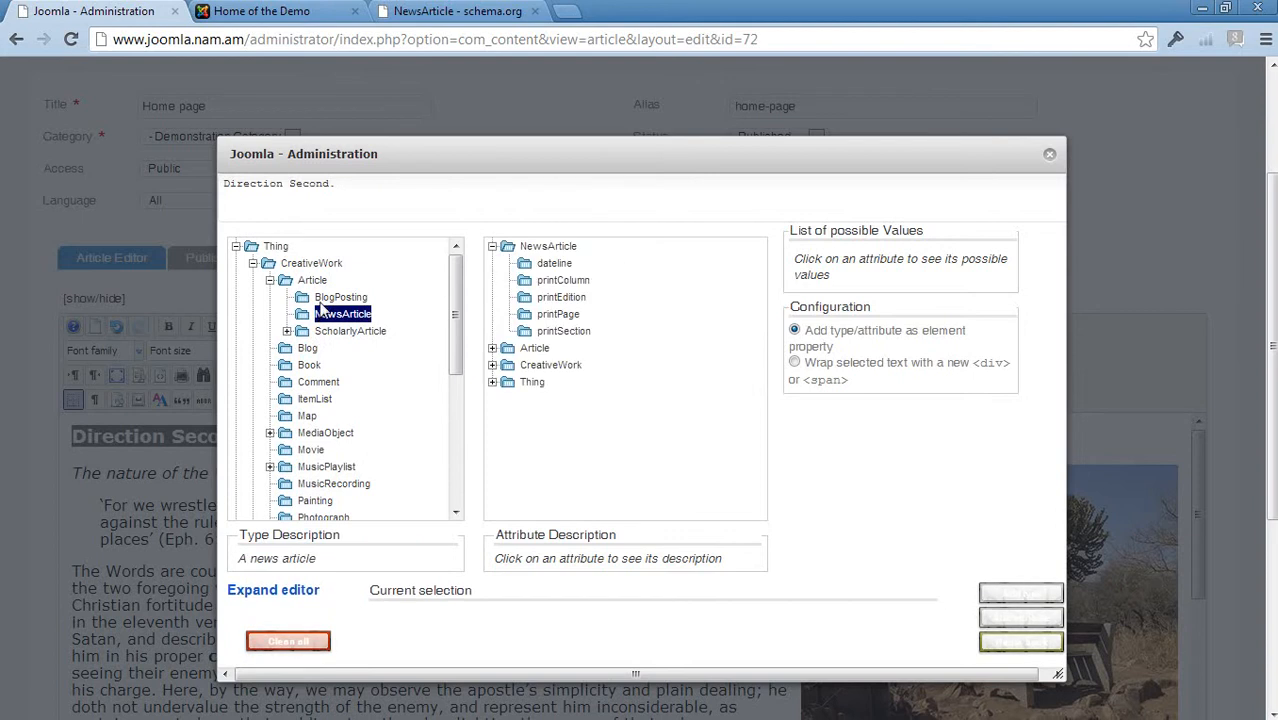
click(324, 298)
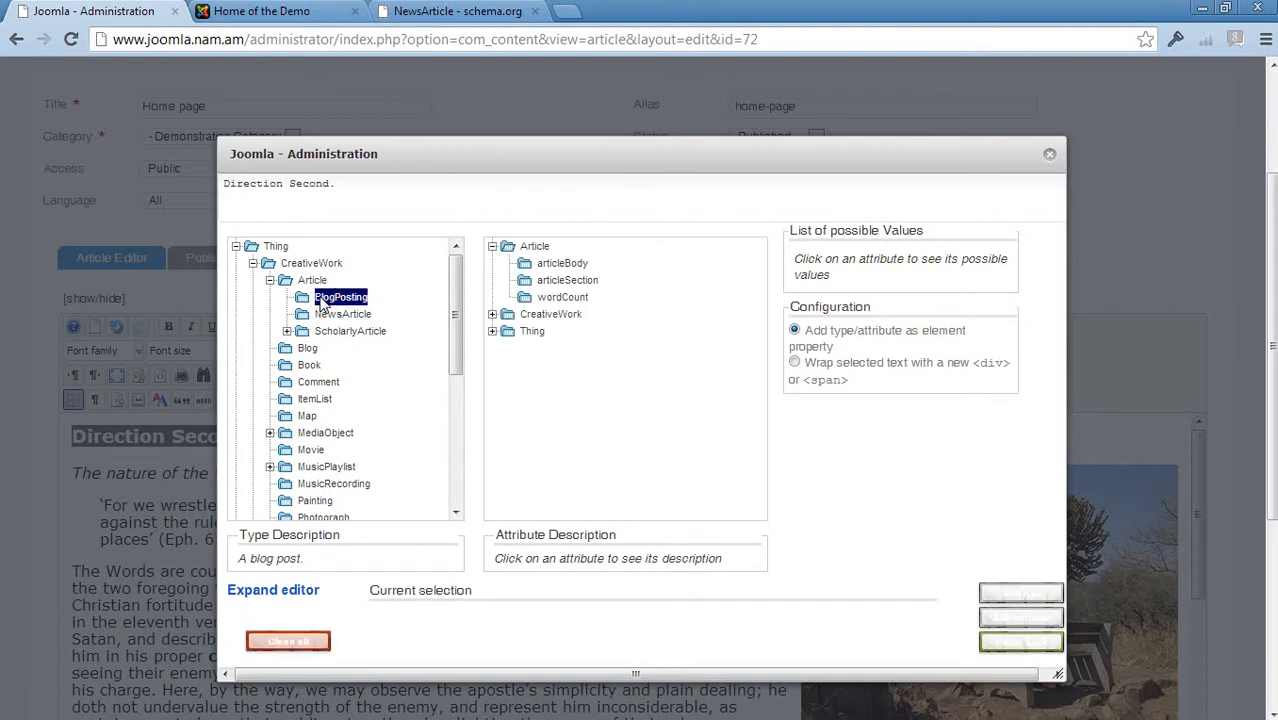
click(492, 331)
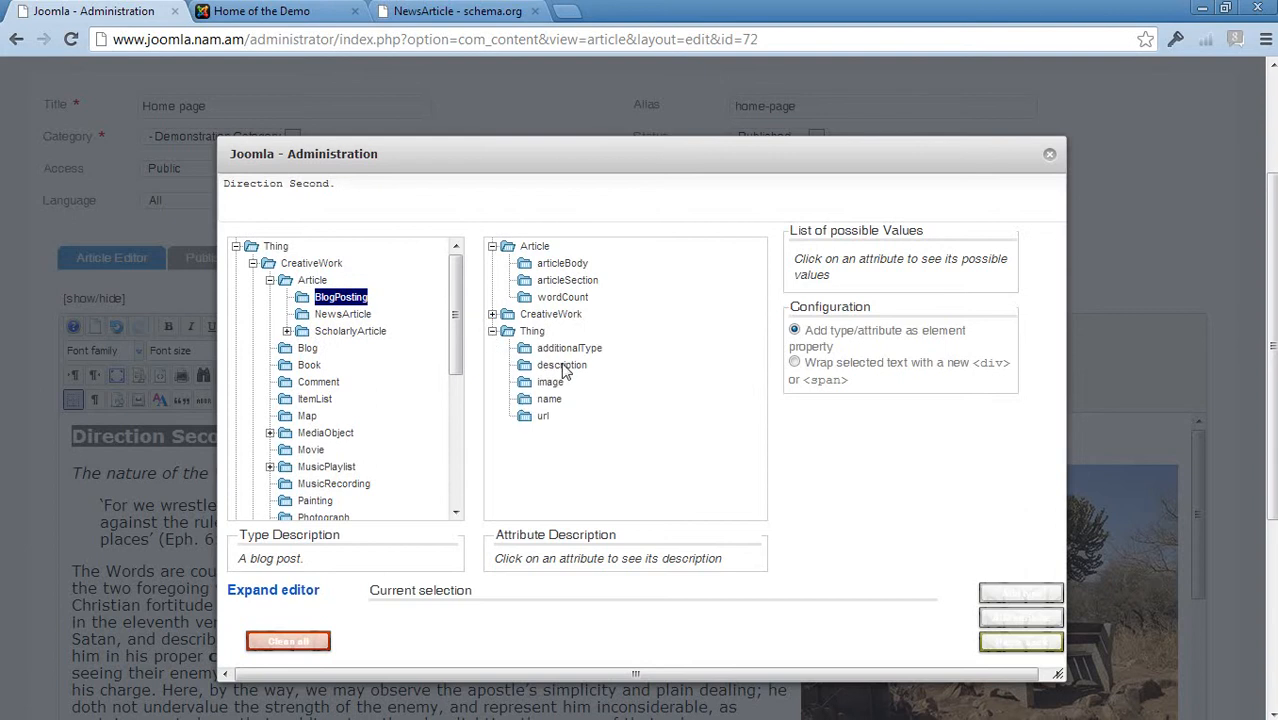
click(550, 399)
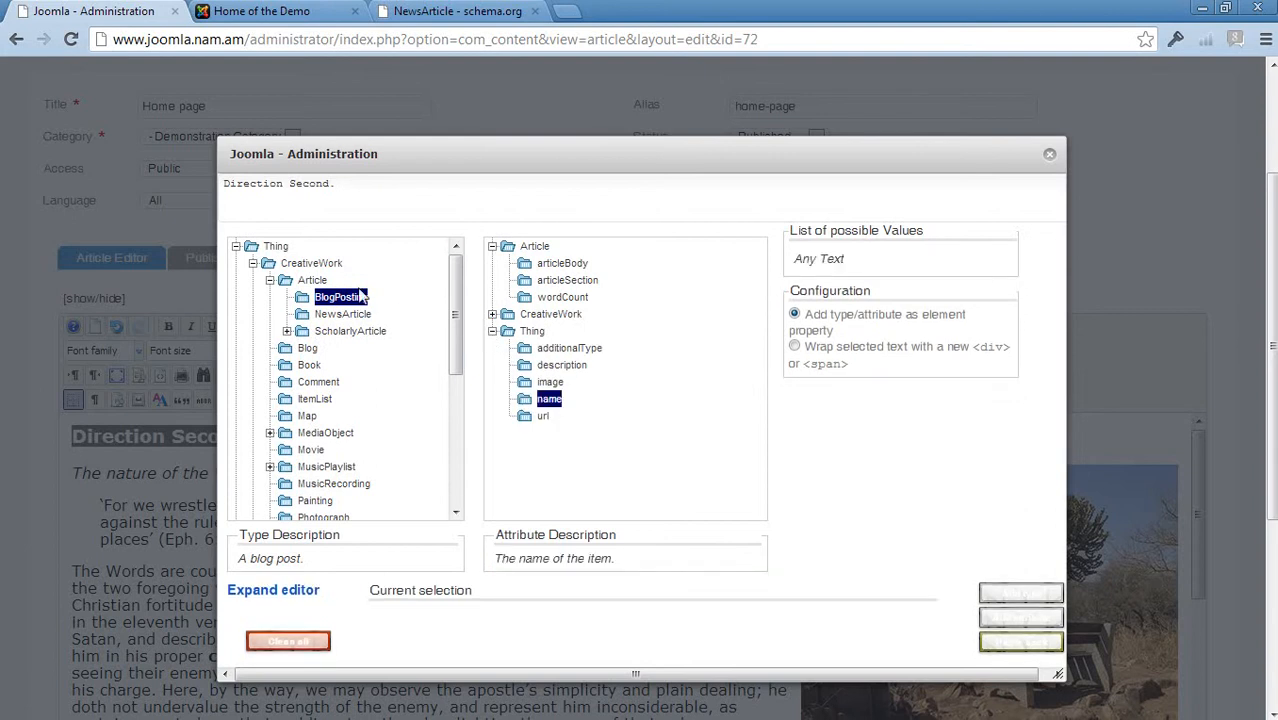
Choose the NewsArticle type with its name attribute and add the type to the heading
click(345, 314)
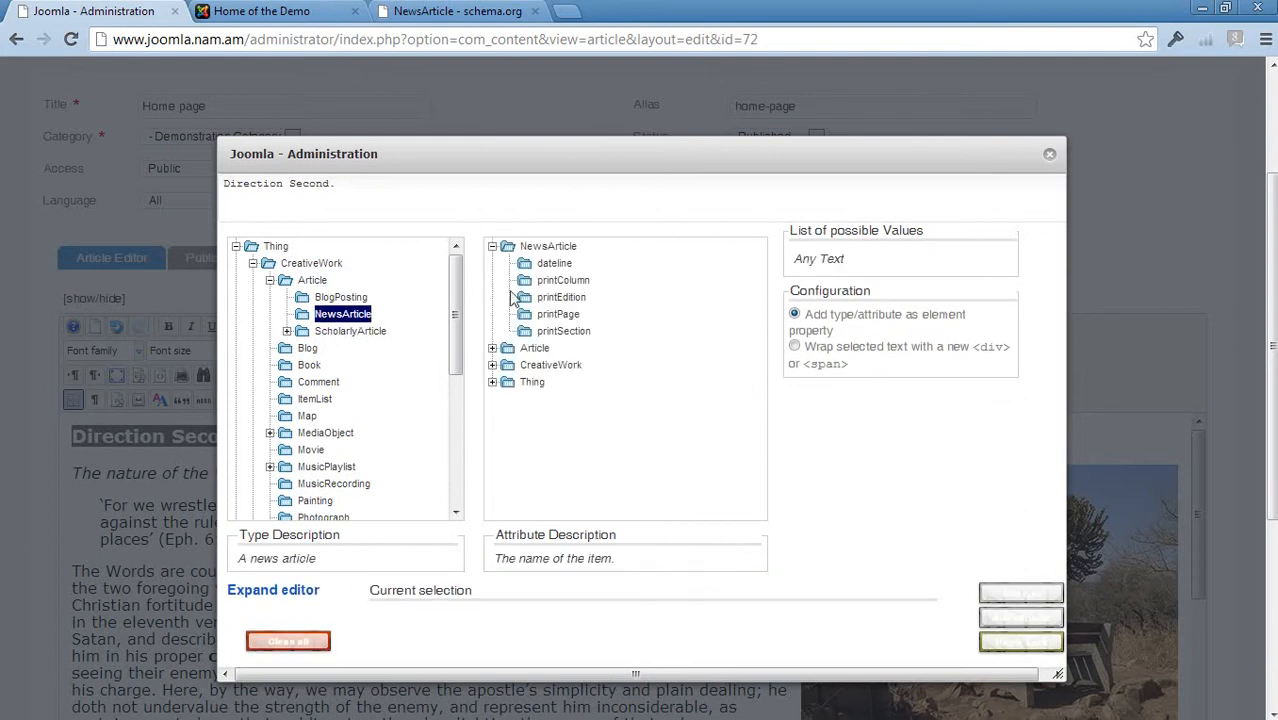
click(492, 382)
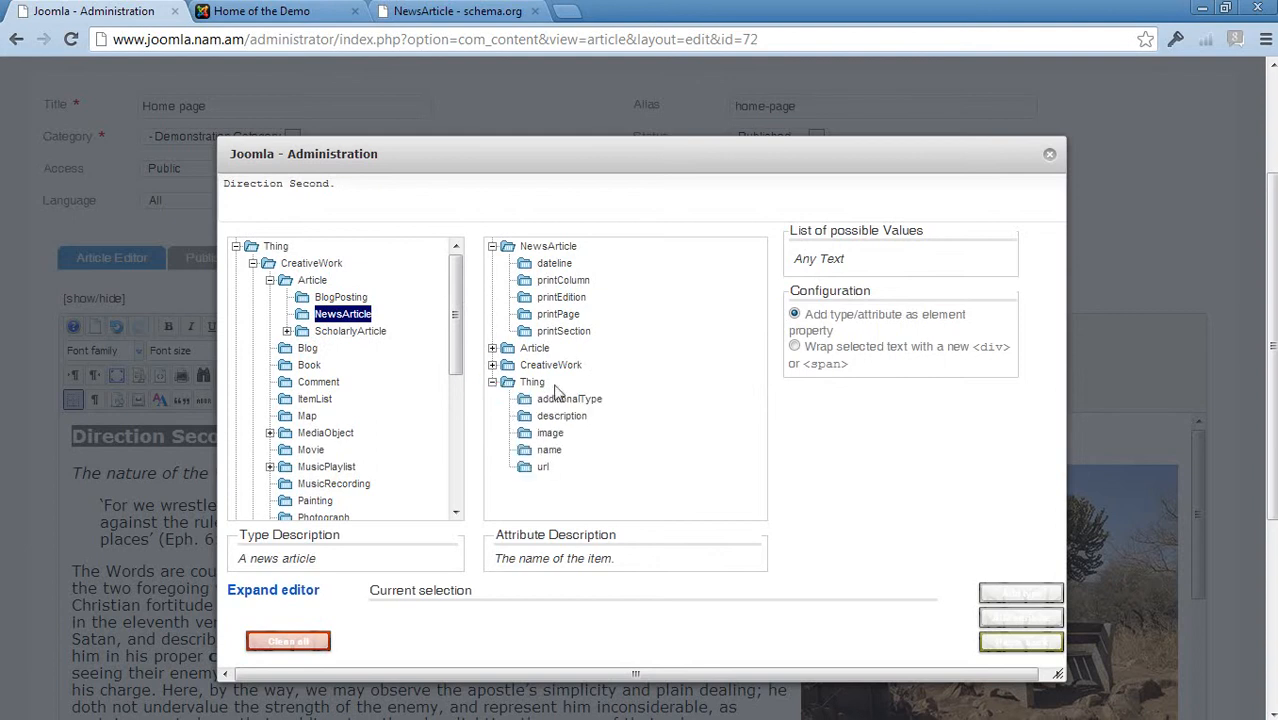
click(549, 450)
click(1020, 598)
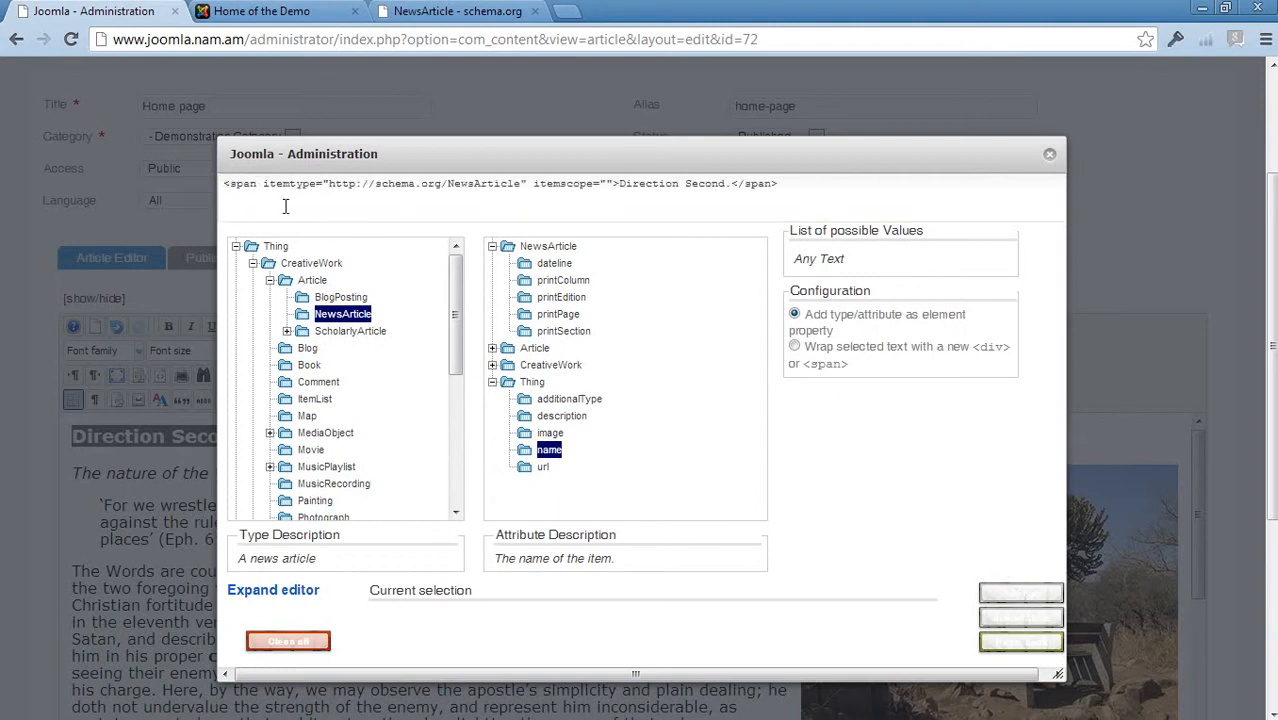
Add the itemprop="name" attribute to the heading's span so it sits beside the itemtype
drag(264, 188, 520, 190)
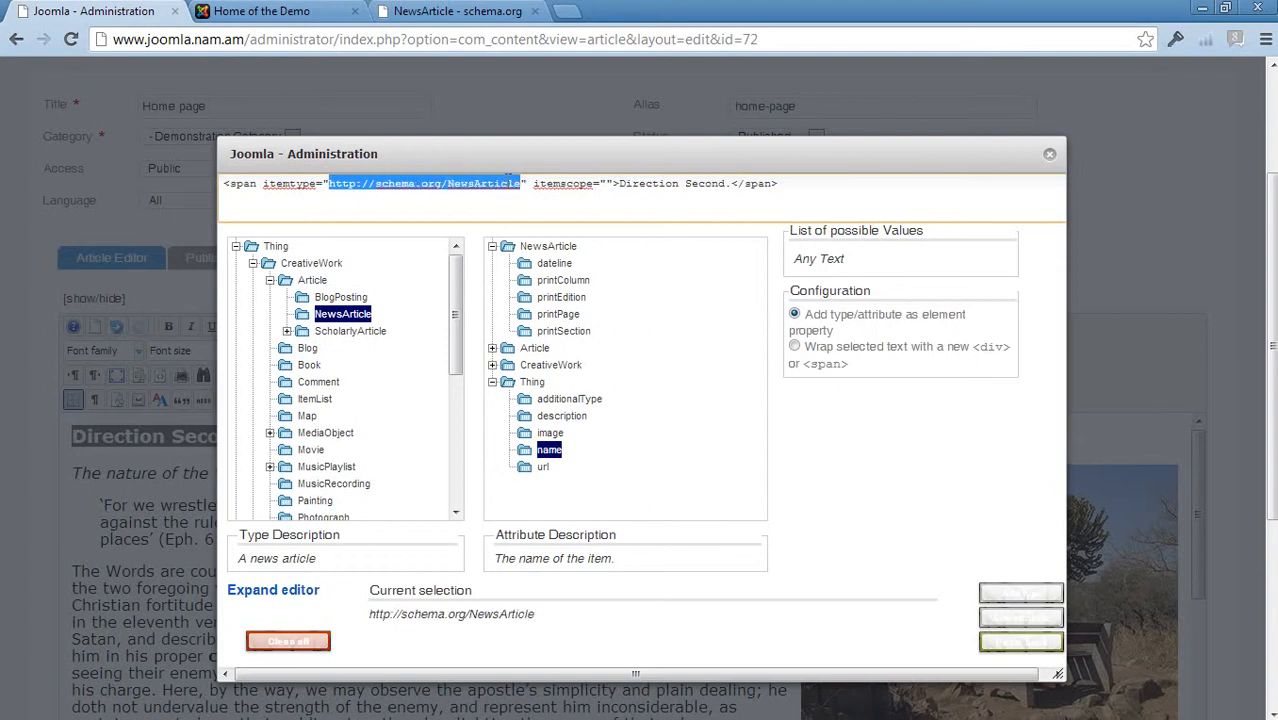
click(1021, 620)
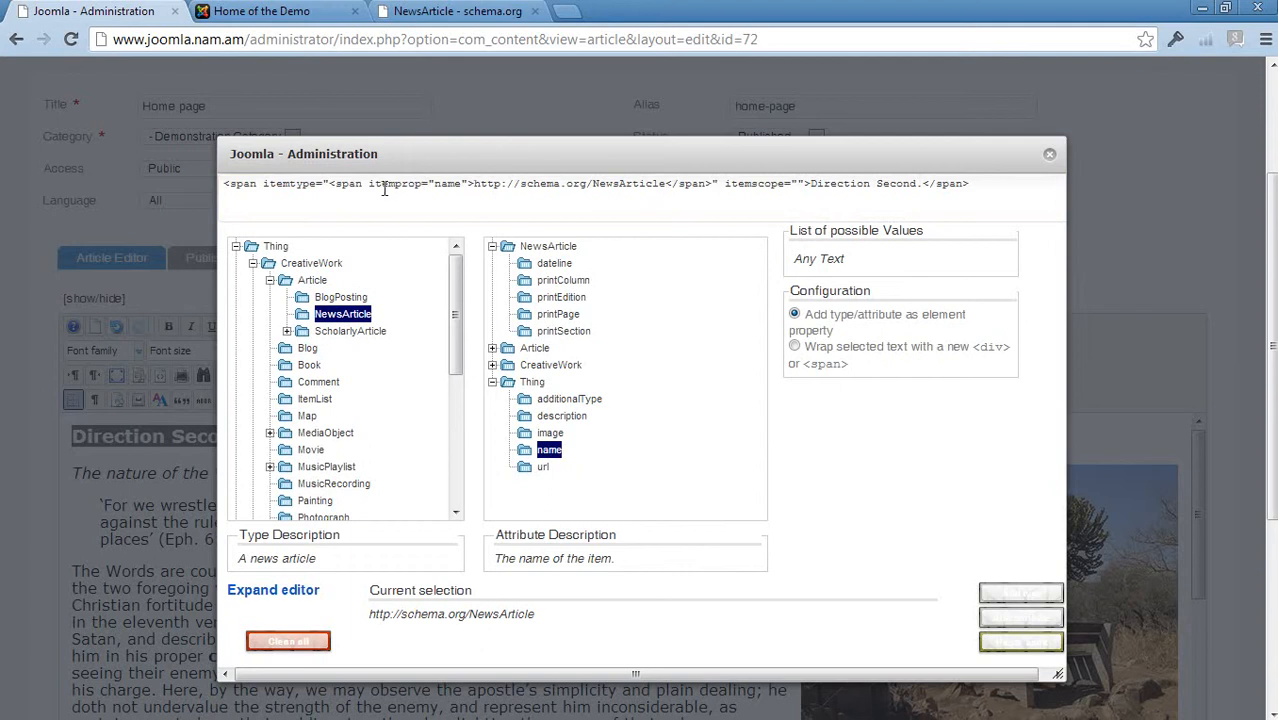
click(474, 184)
click(474, 184)
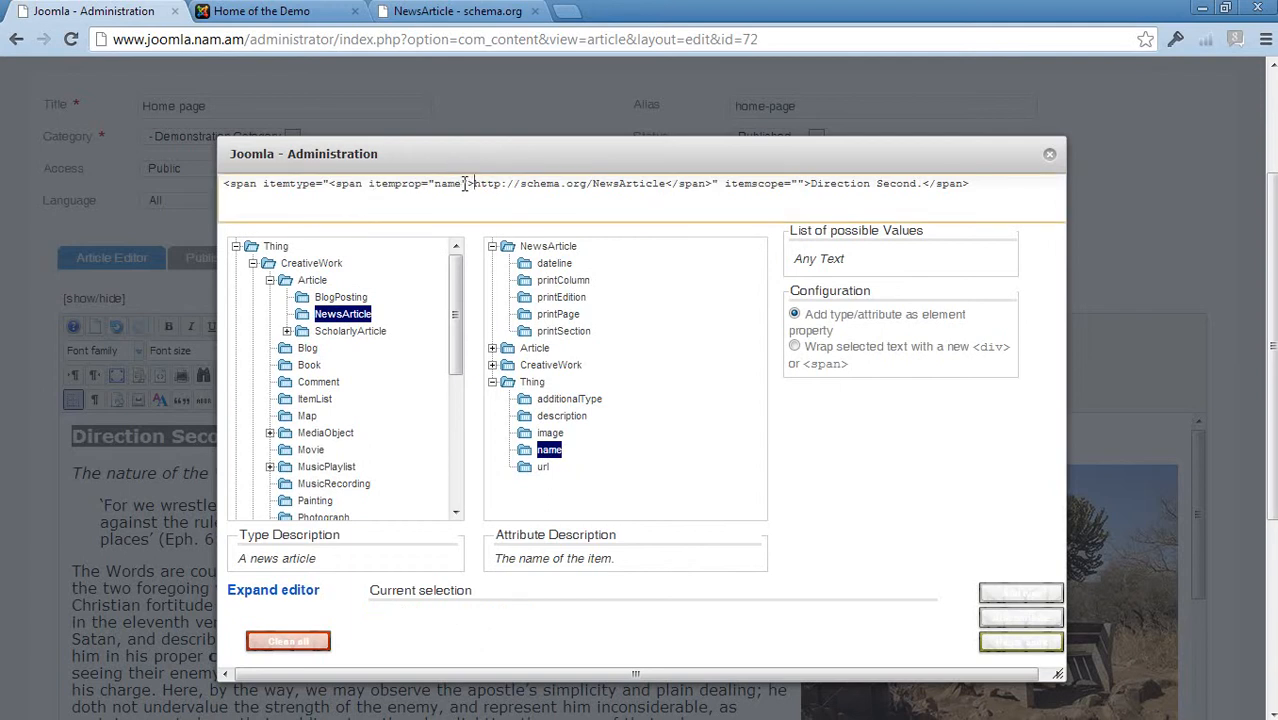
drag(465, 184, 371, 190)
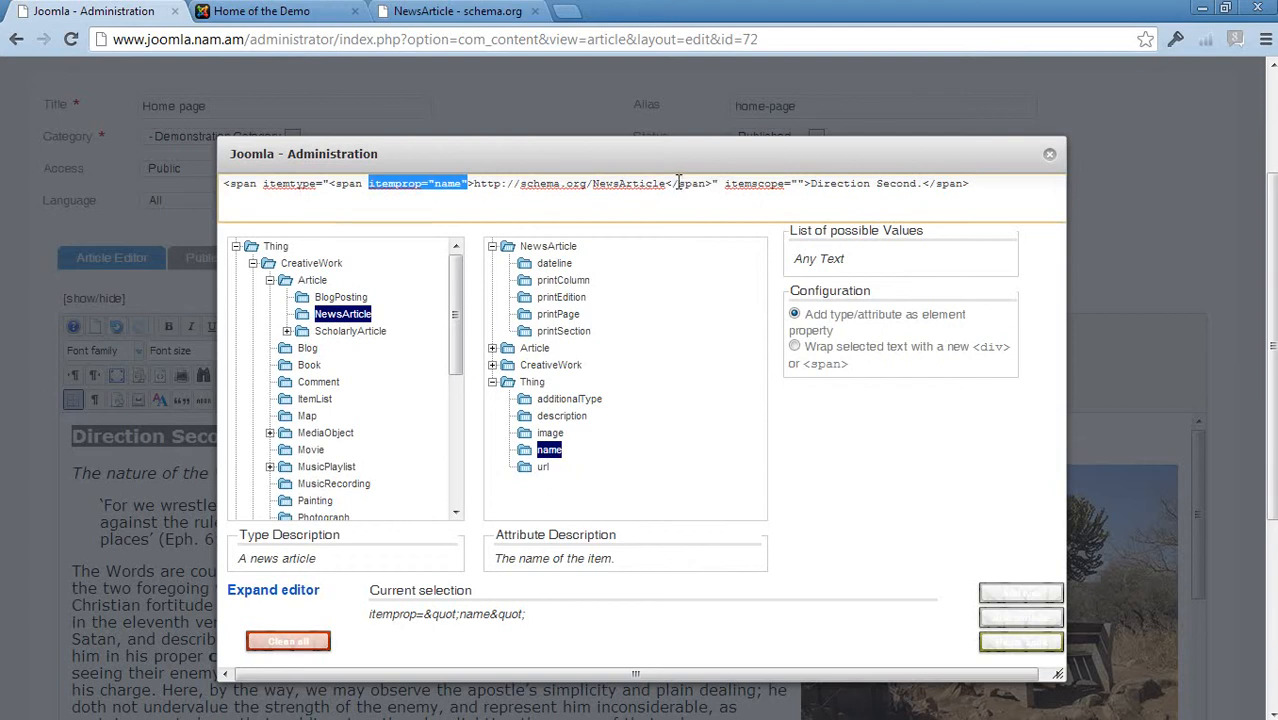
click(1015, 597)
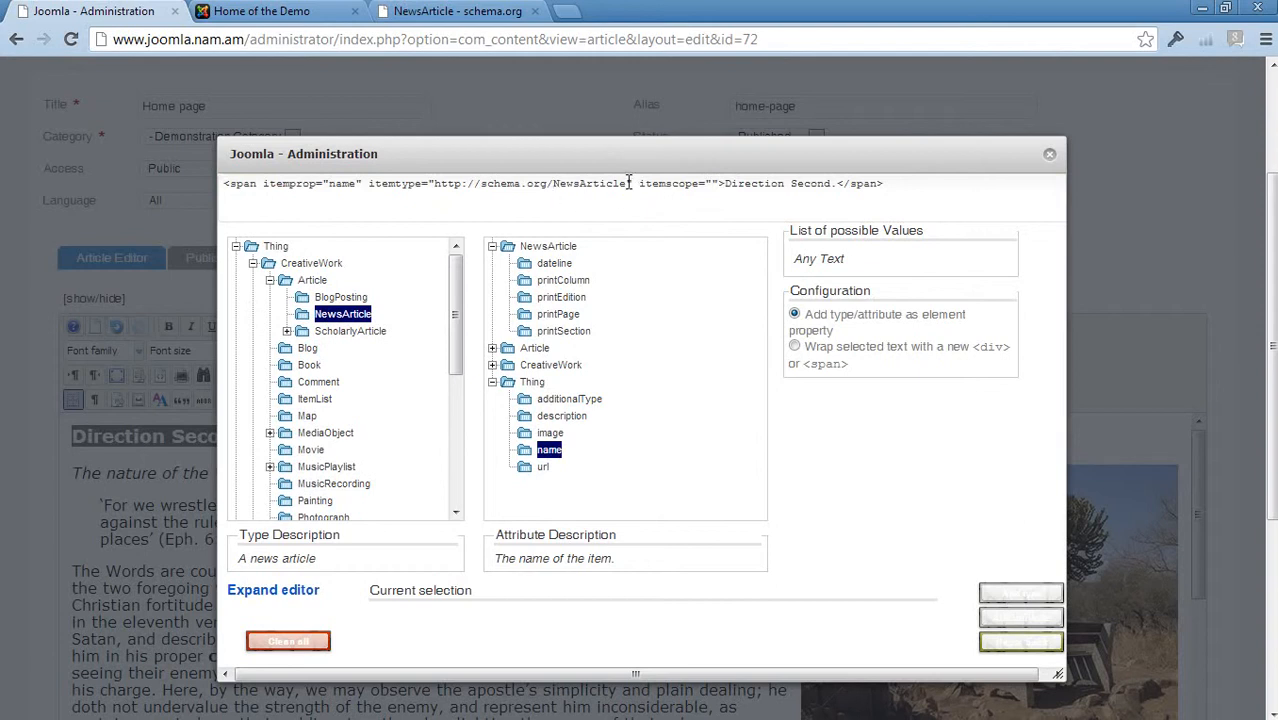
Apply the microdata markup to the article and close the microdata tool
drag(629, 183, 437, 195)
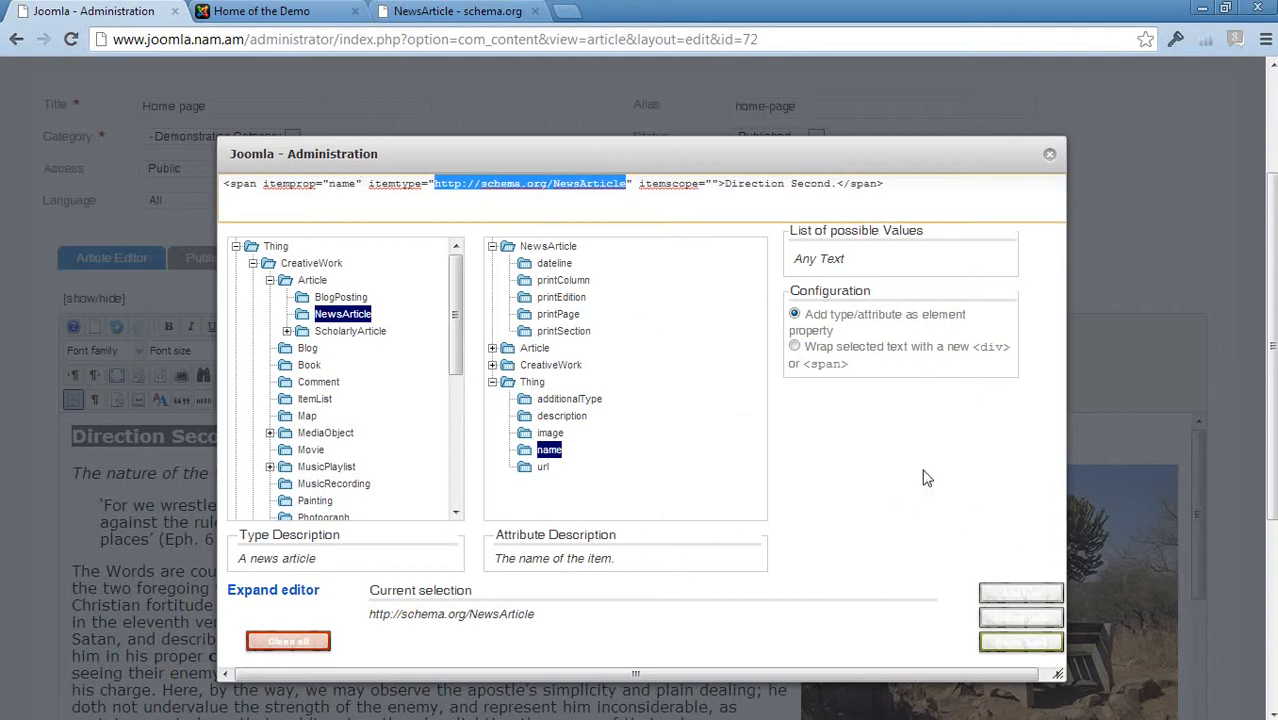
click(1040, 642)
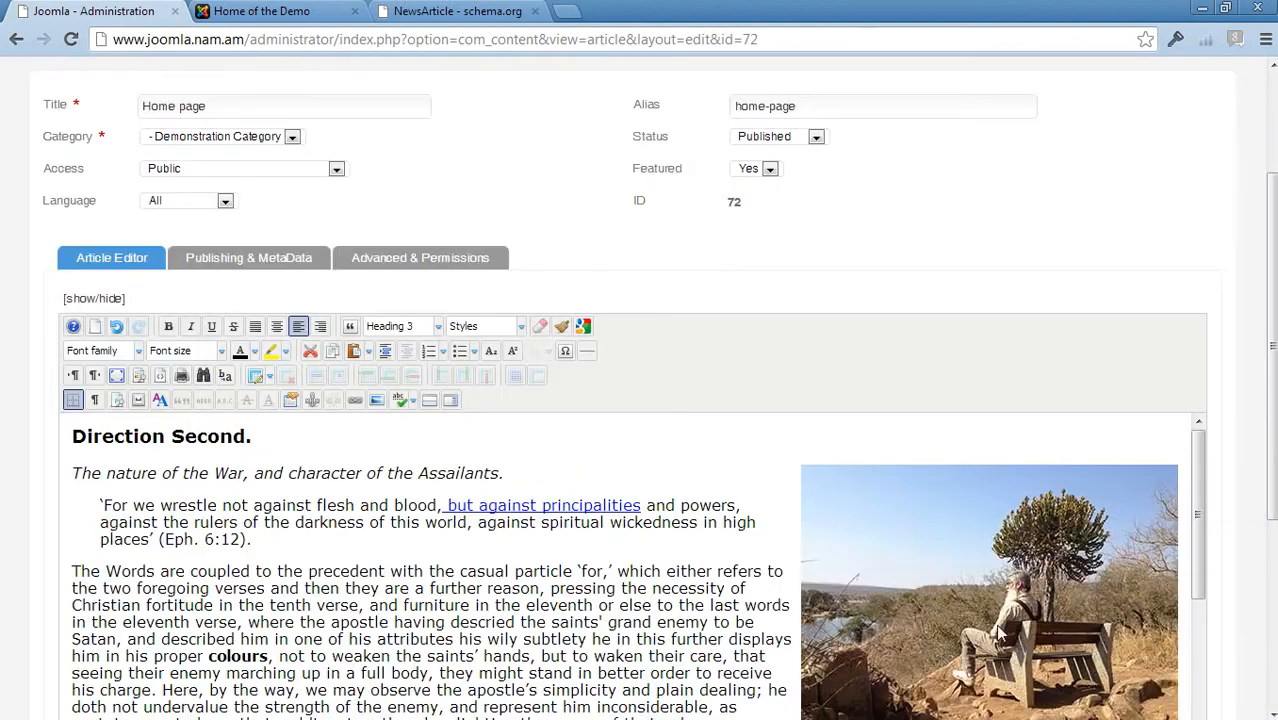
Switch the editor to HTML source and inspect the heading's microdata markup
click(93, 299)
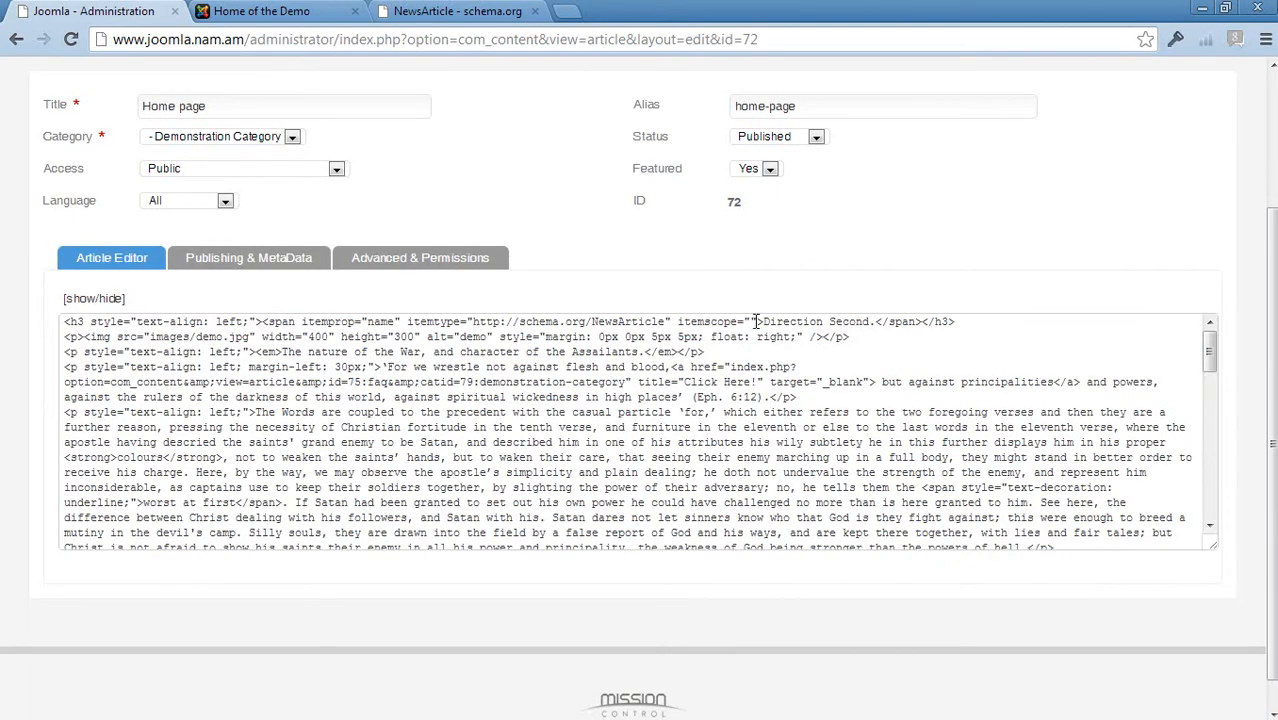
drag(764, 321, 677, 319)
click(314, 383)
click(668, 322)
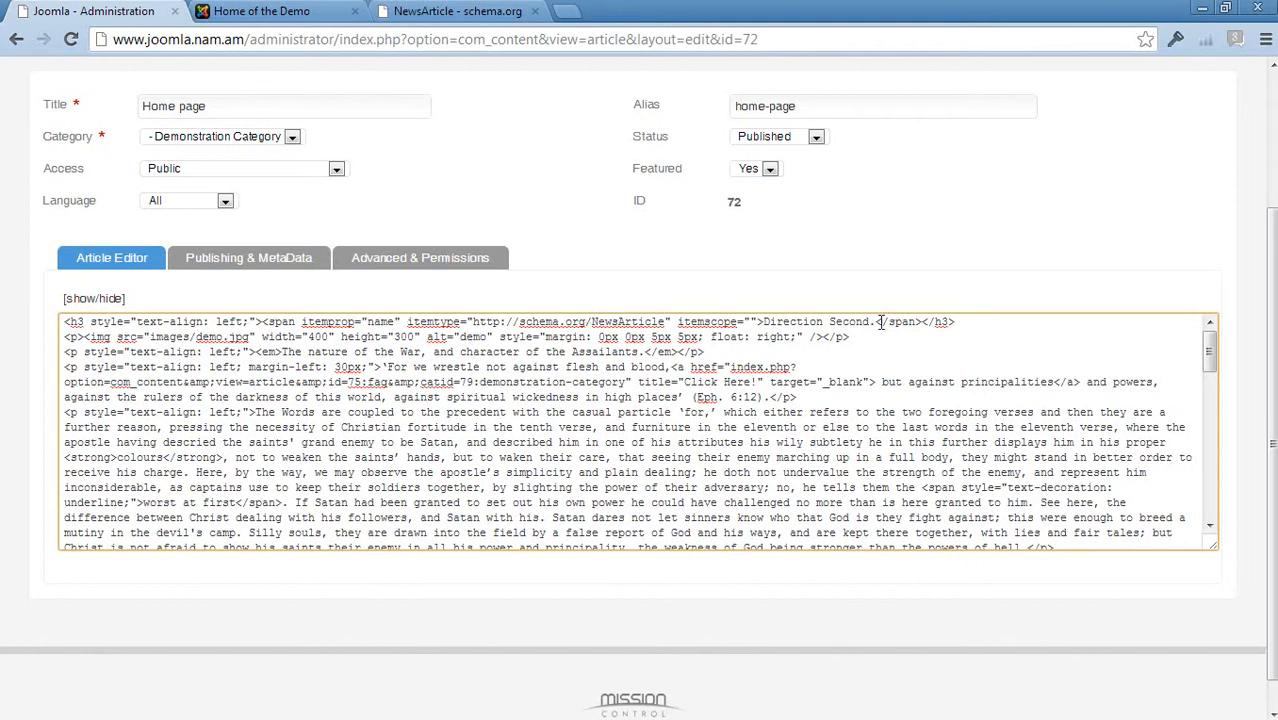
Compare the heading's itemprop and itemtype markup with the name property on the schema.org NewsArticle page
drag(877, 321, 766, 330)
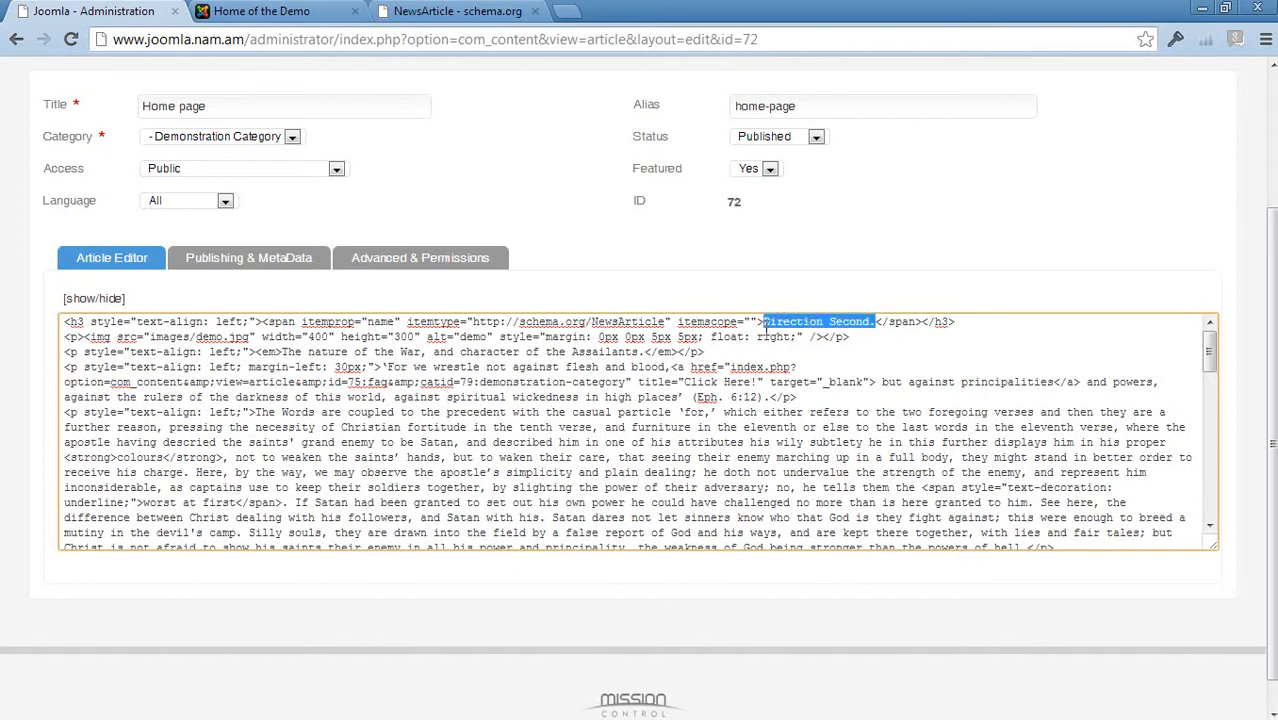
double_click(381, 321)
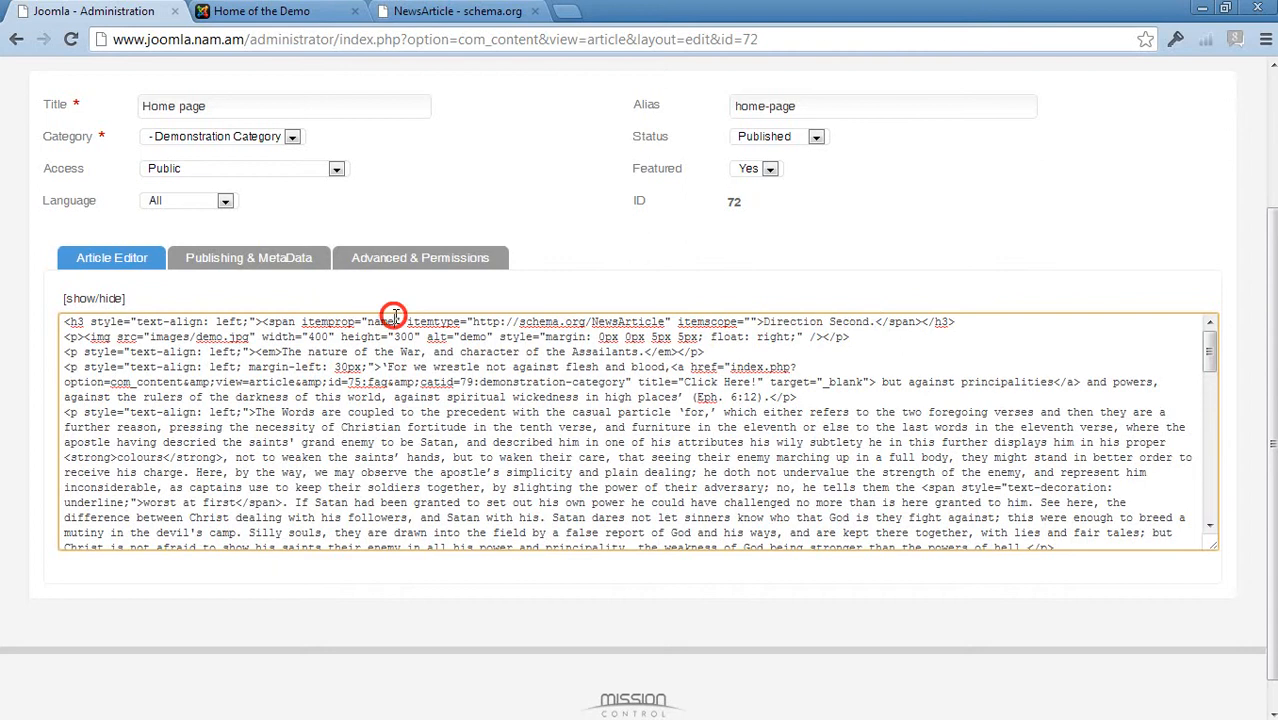
click(559, 323)
drag(666, 322, 477, 328)
key(ctrl+c)
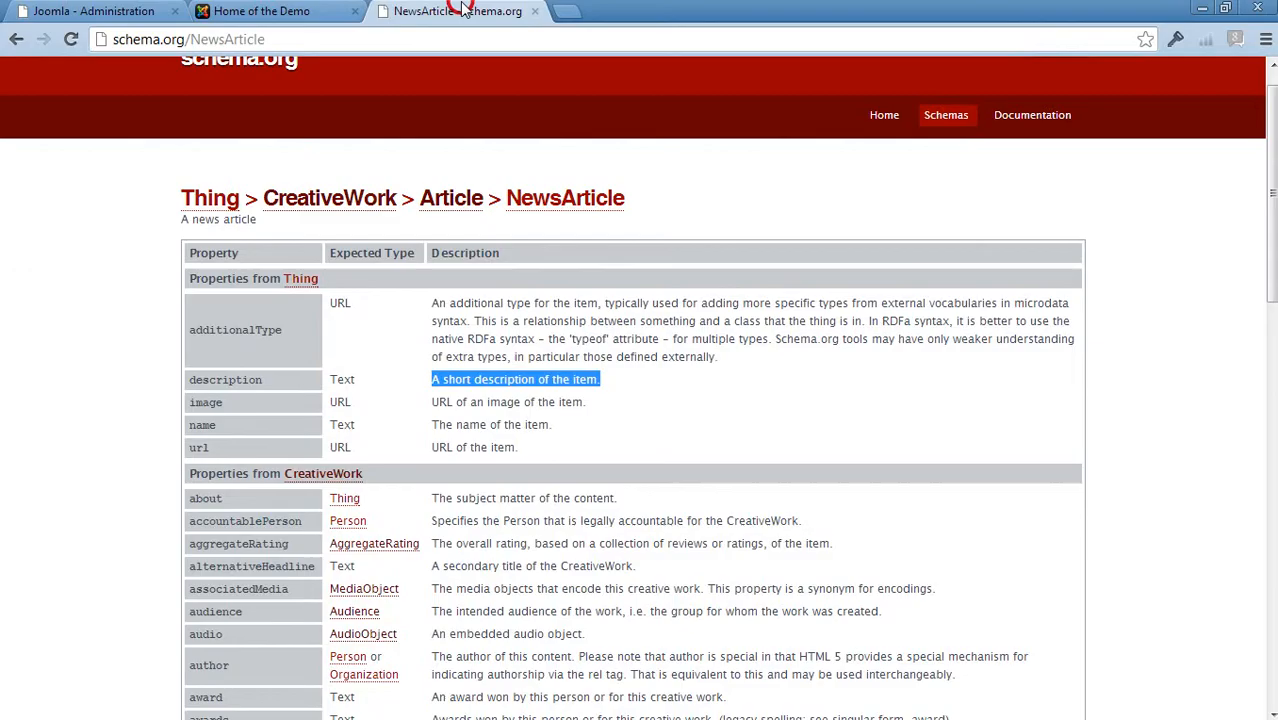
click(472, 12)
click(236, 42)
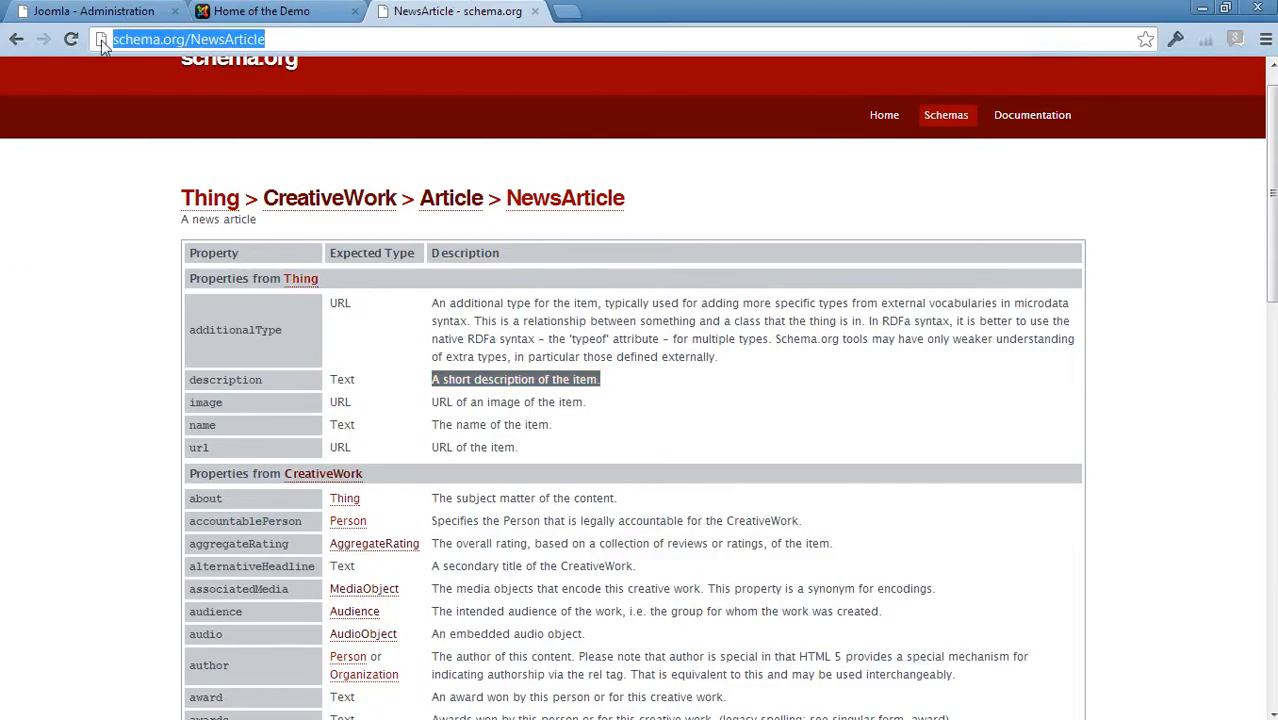
key(ctrl+v)
click(152, 11)
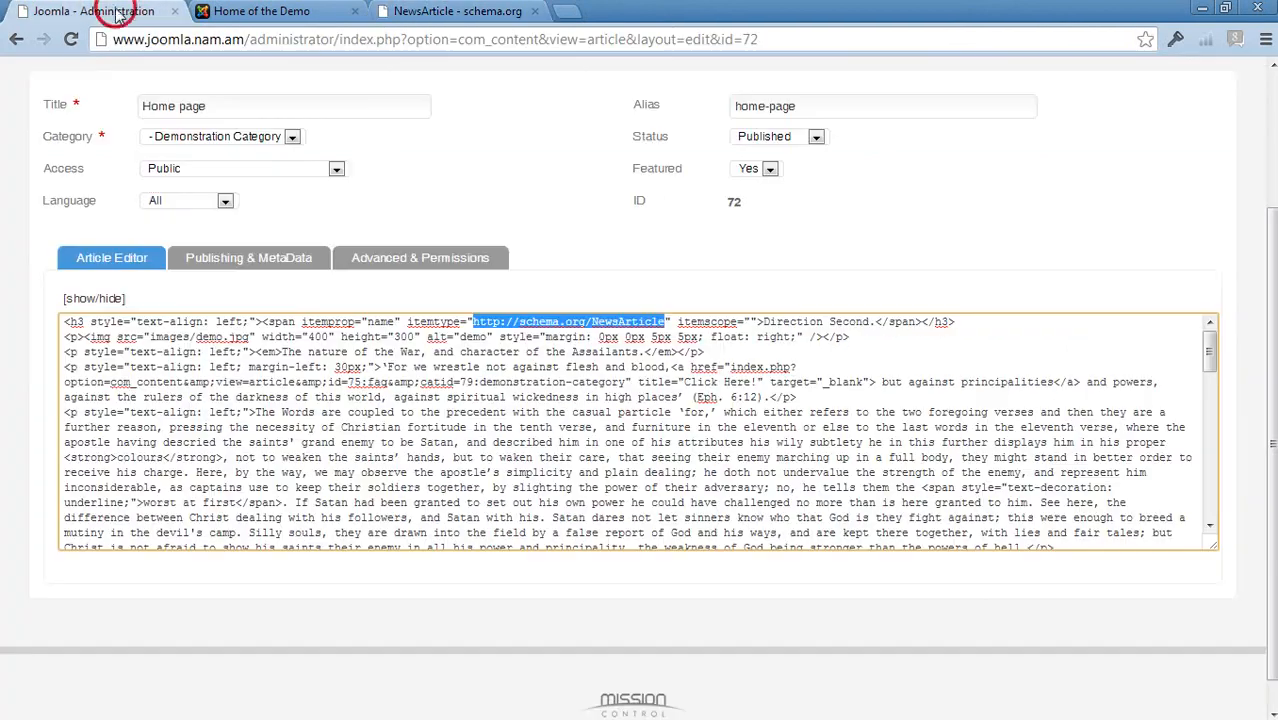
click(472, 16)
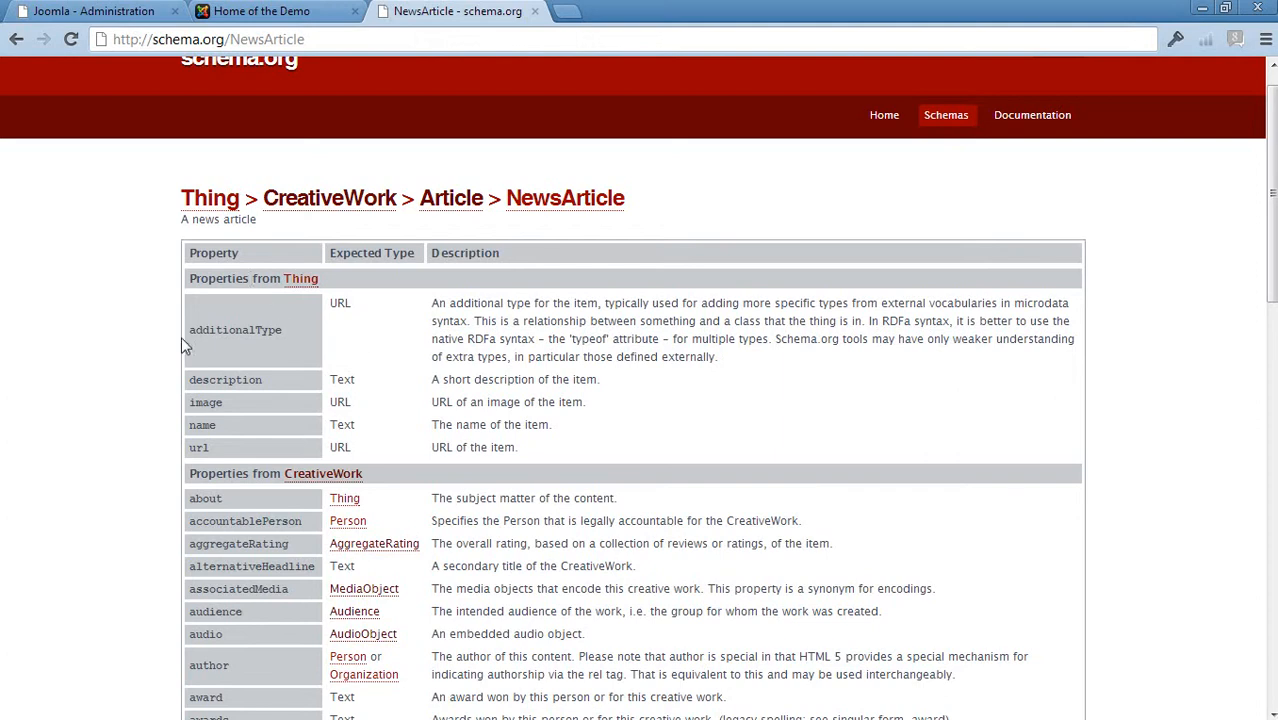
double_click(196, 426)
drag(430, 424, 572, 432)
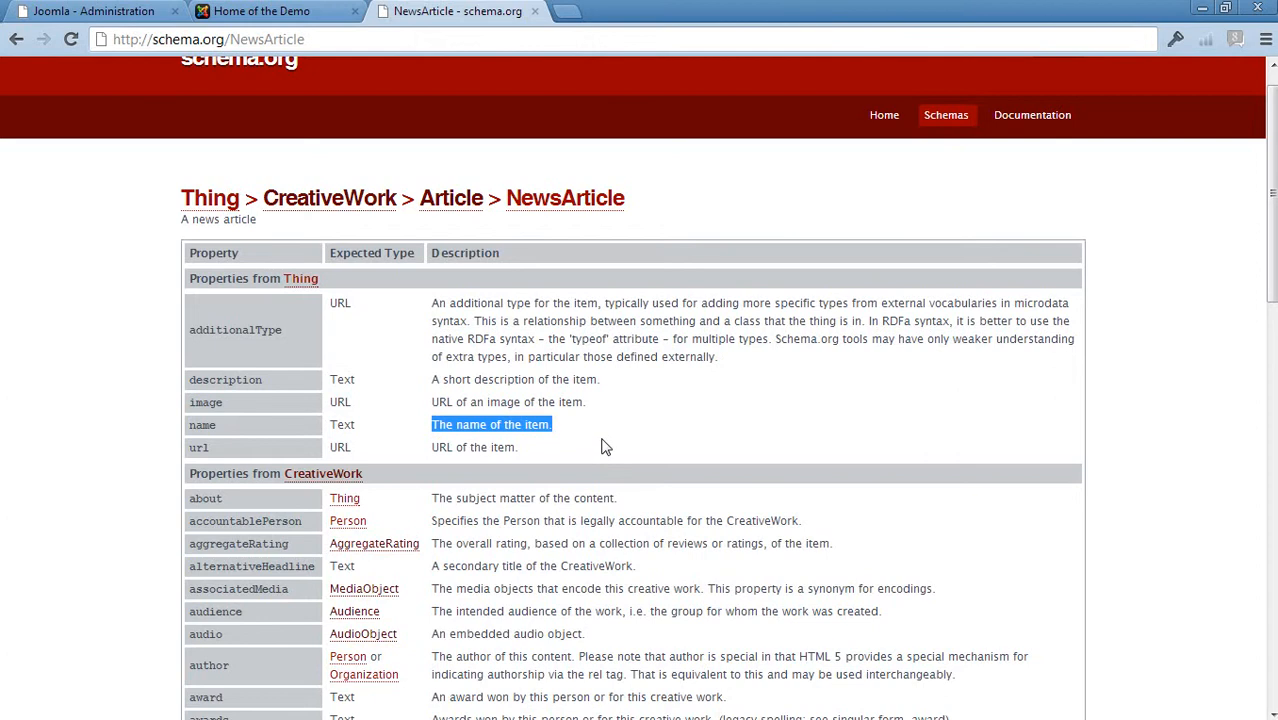
click(65, 14)
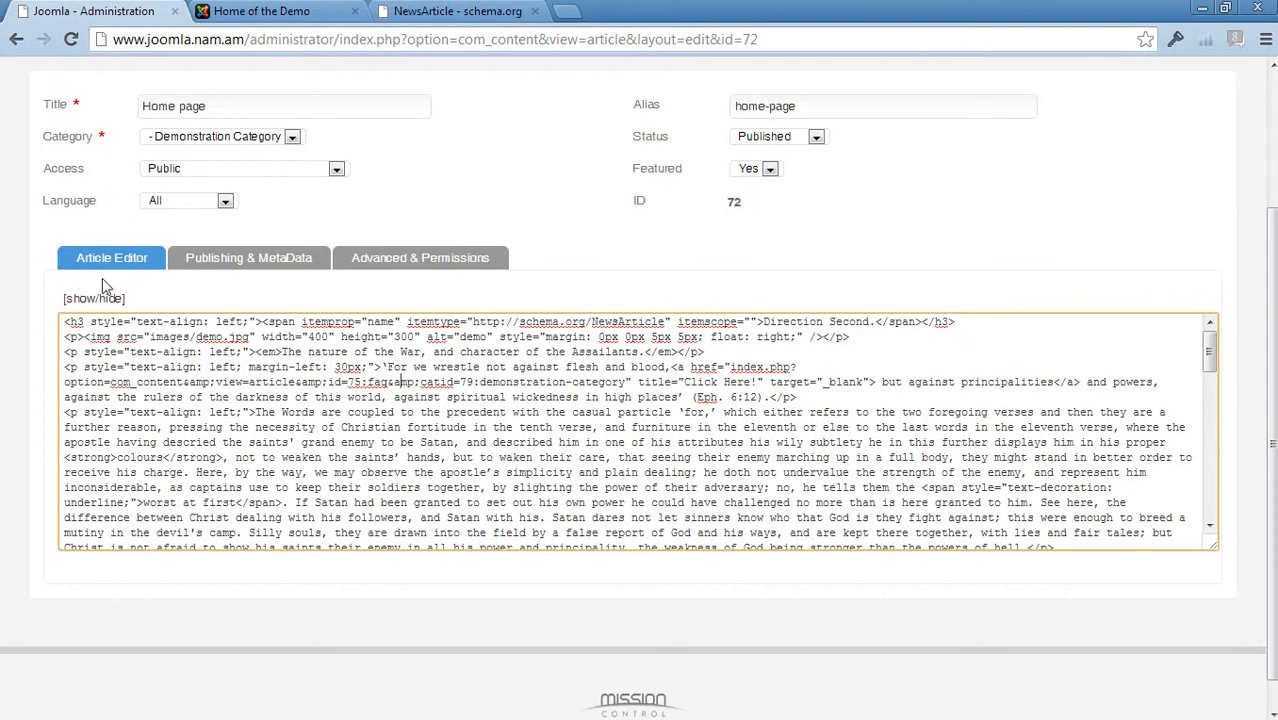
Switch the editor back to visual mode and select the article's image
click(88, 299)
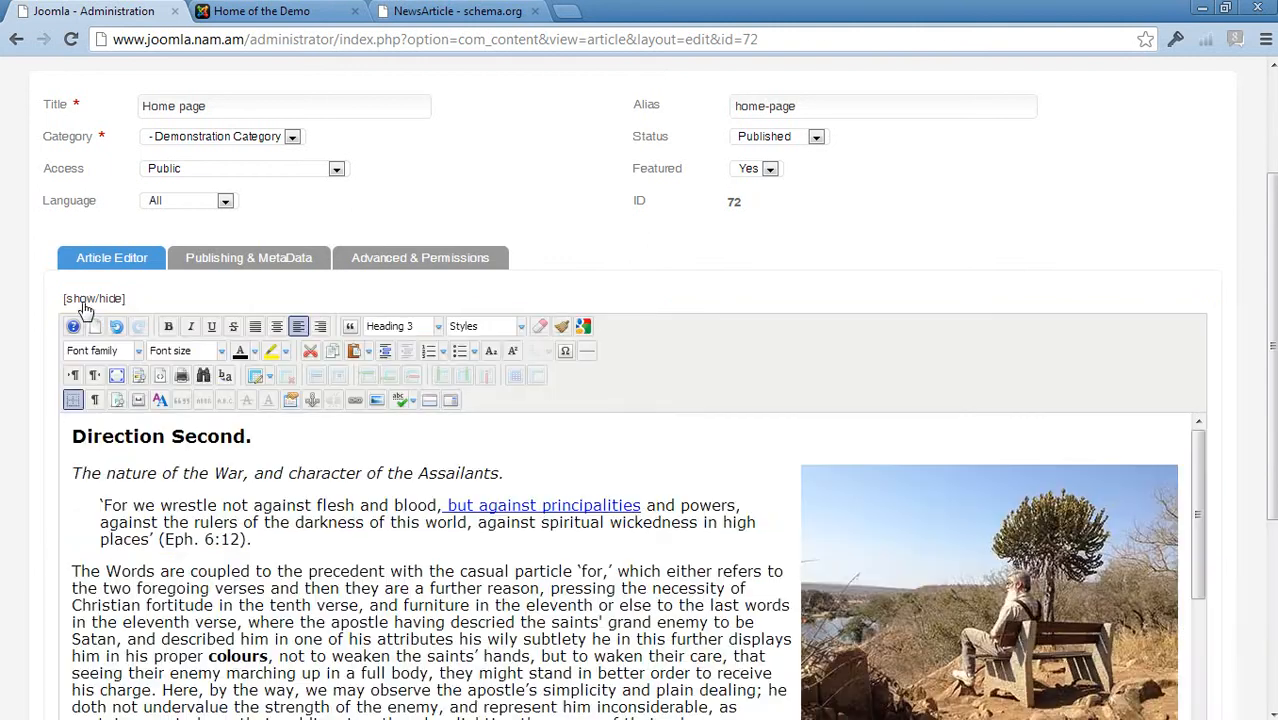
click(953, 521)
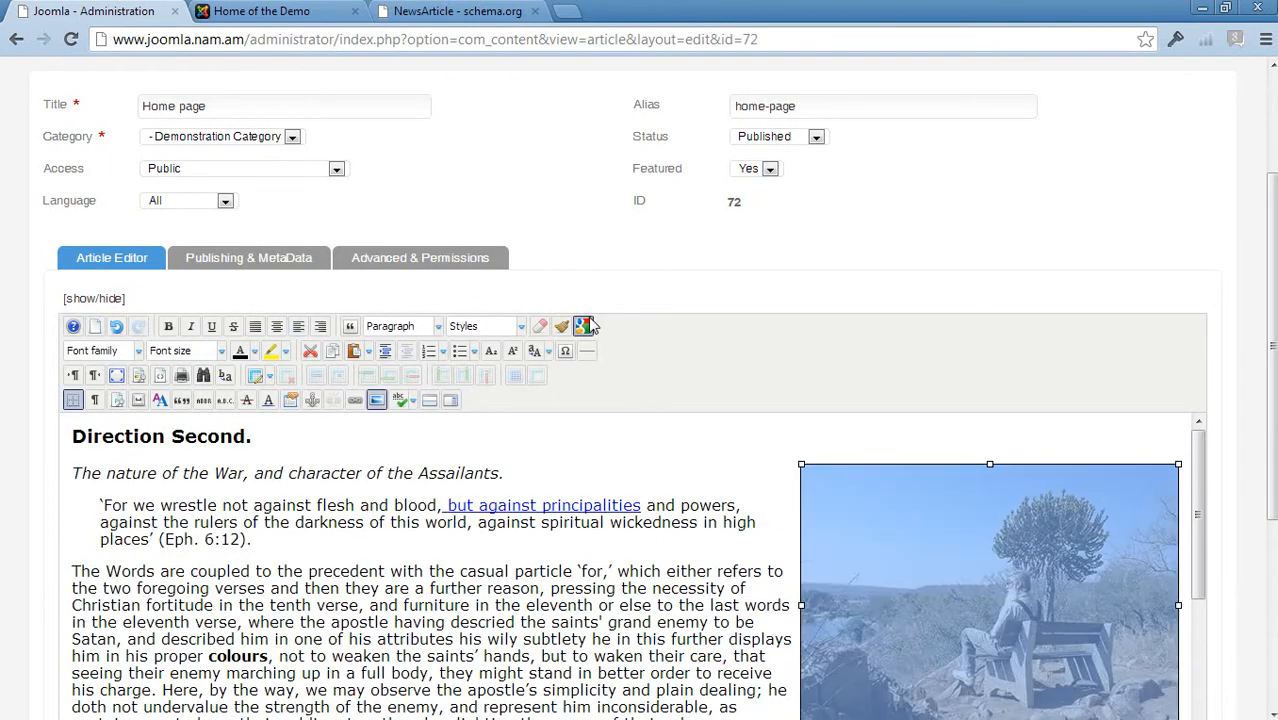
scroll(735, 505, down, 3)
scroll(747, 507, down, 2)
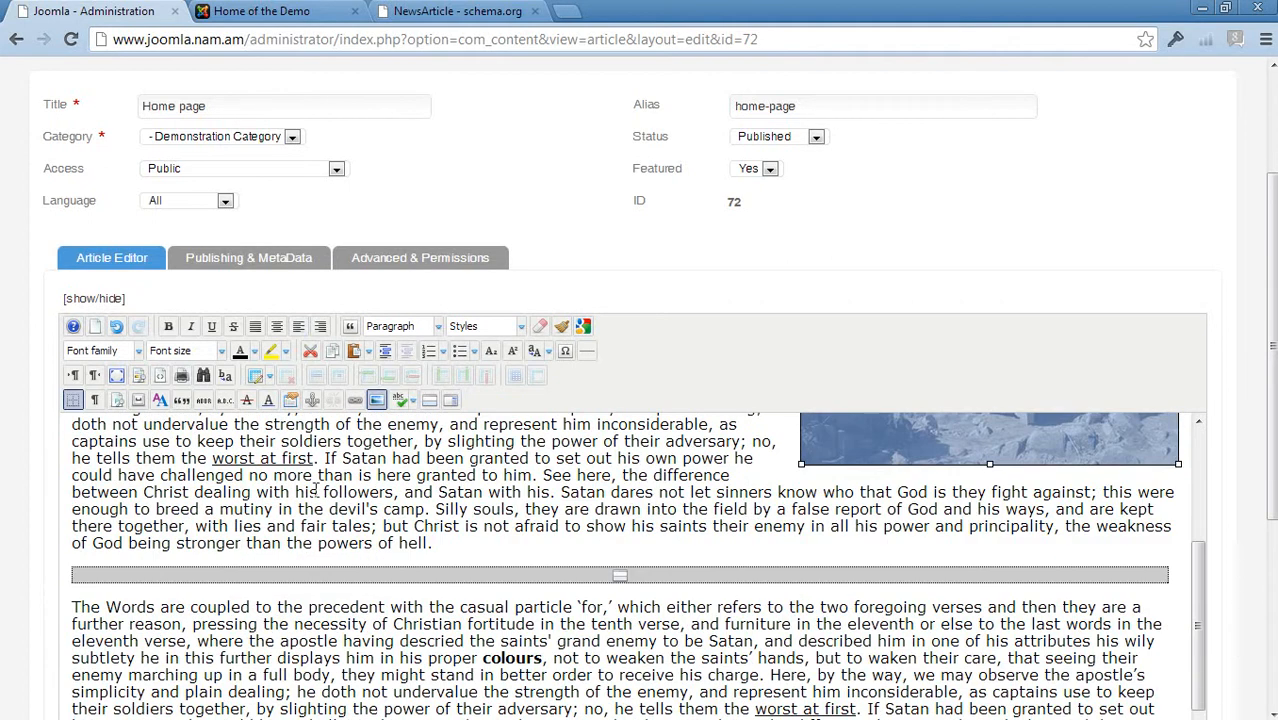
scroll(619, 600, up, 5)
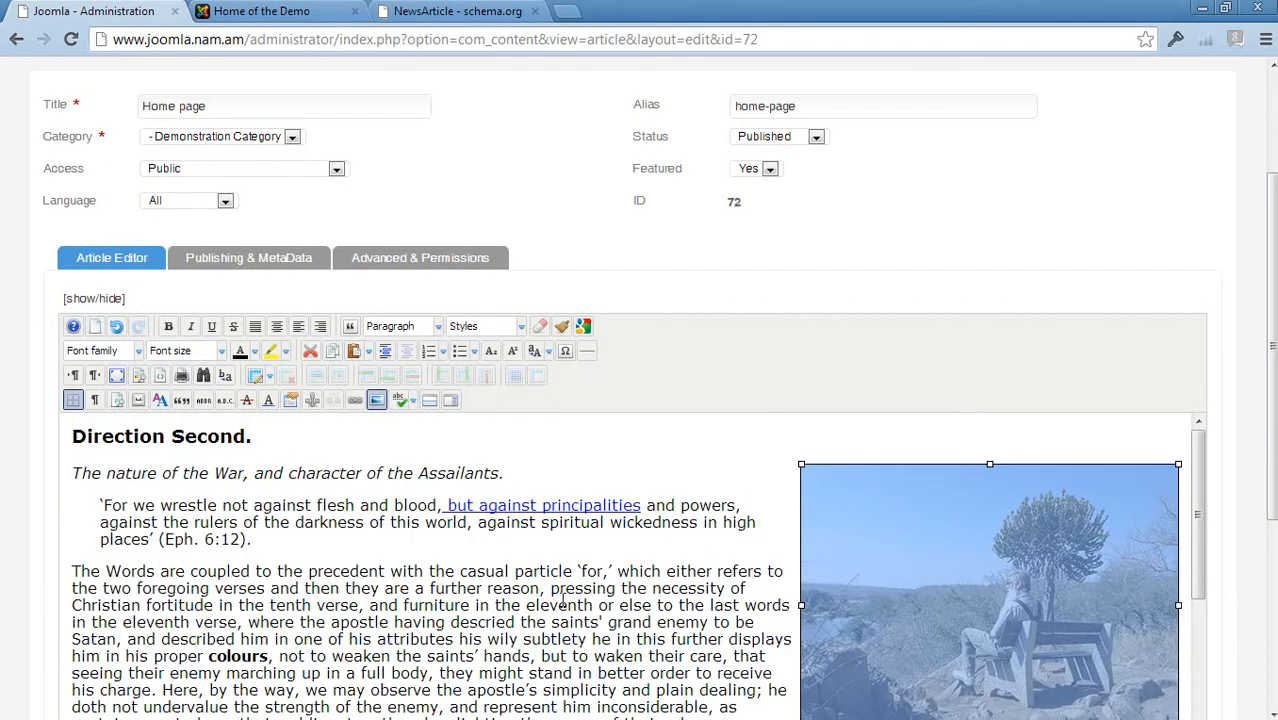
click(583, 328)
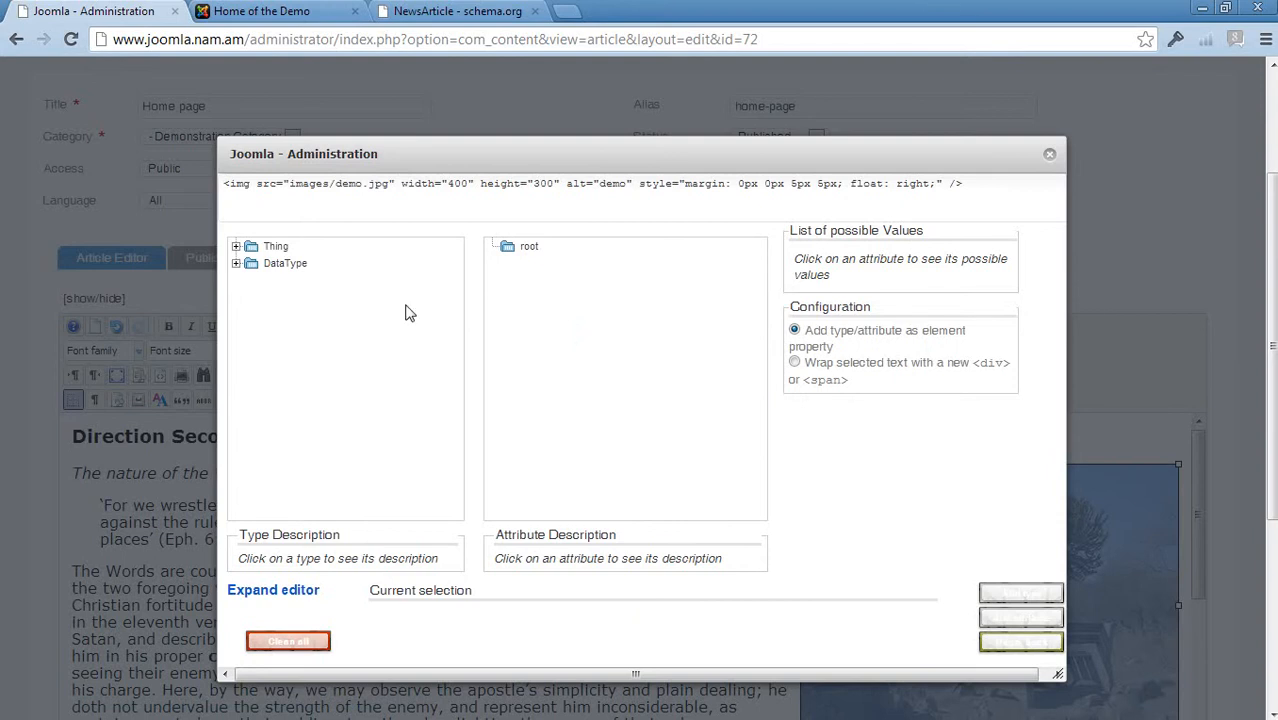
click(235, 247)
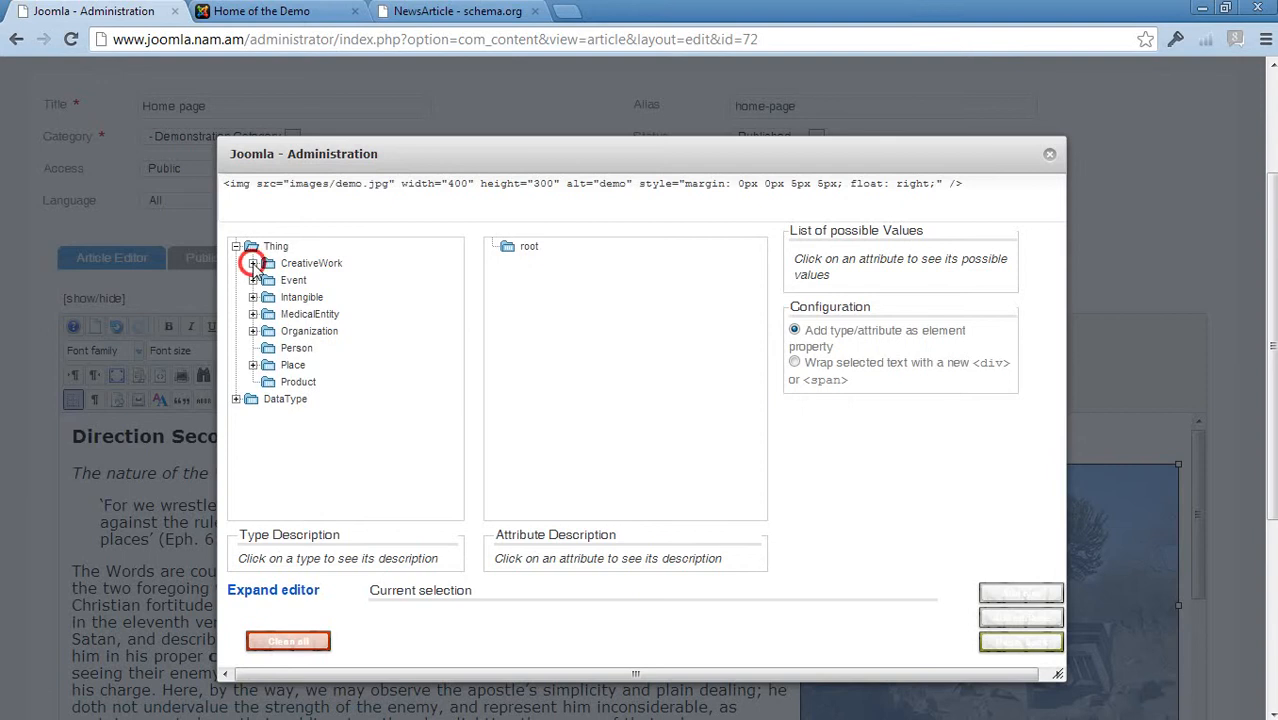
click(253, 263)
click(269, 281)
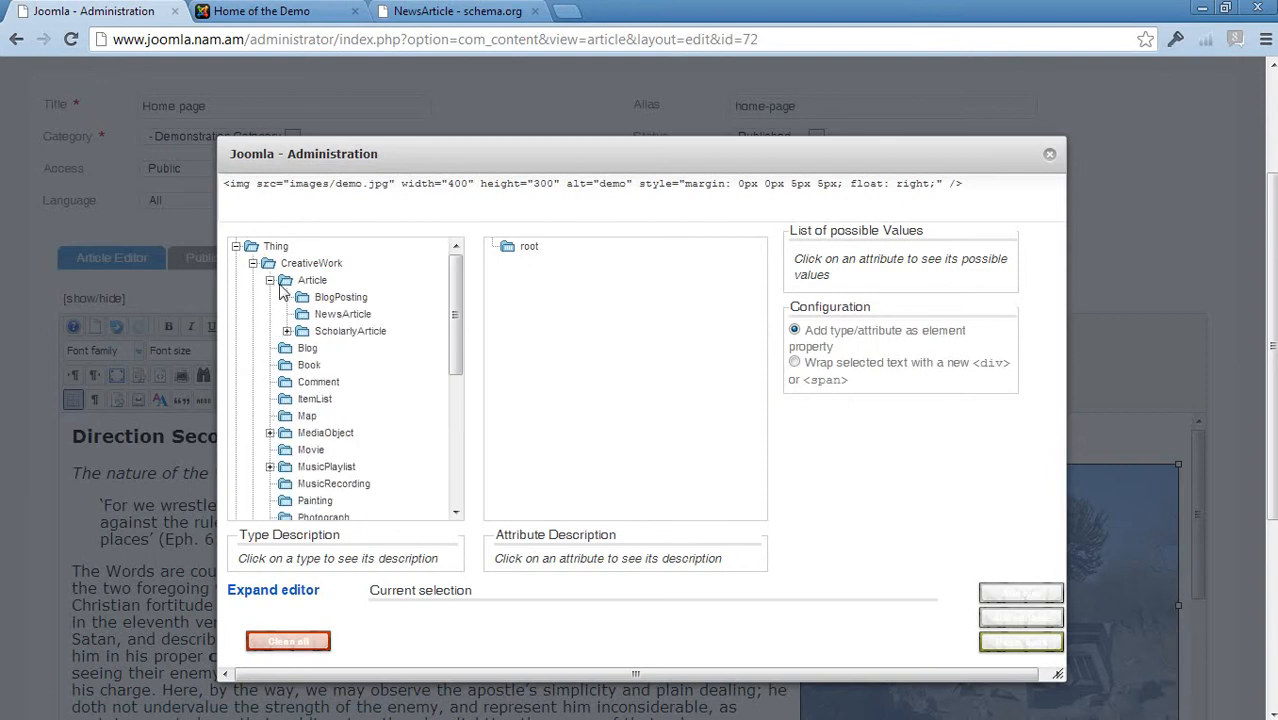
click(326, 318)
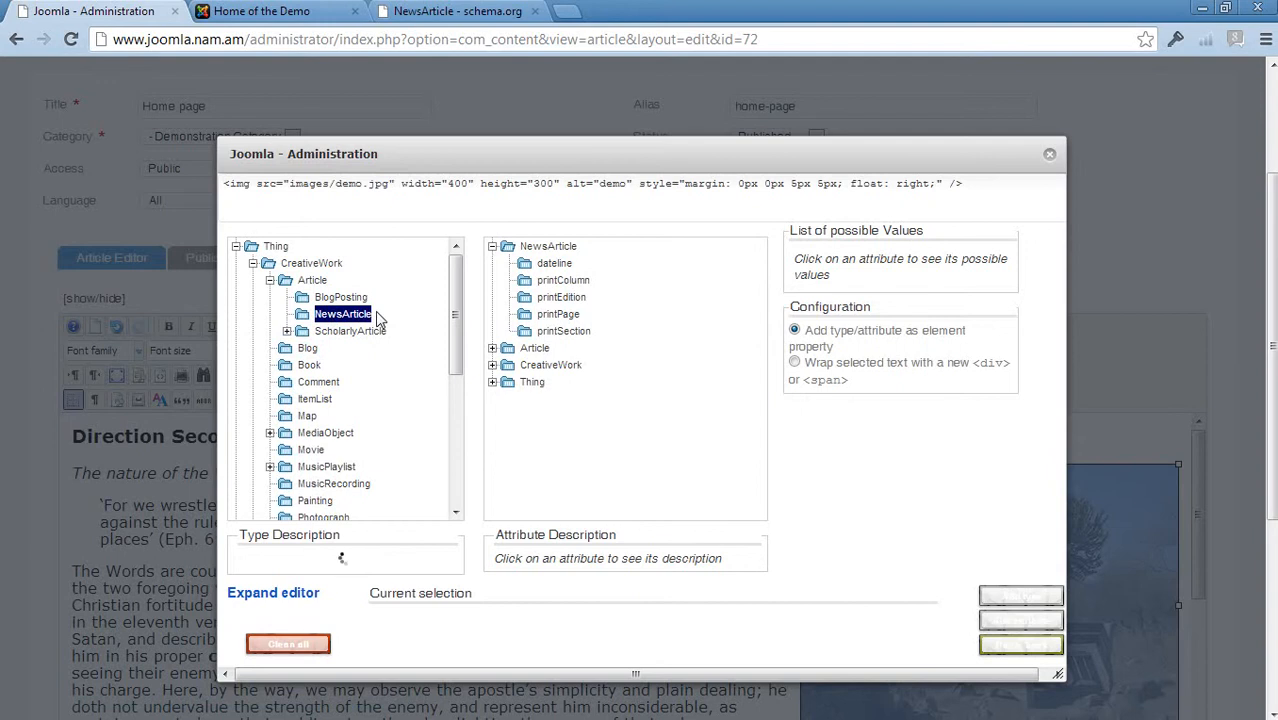
click(492, 382)
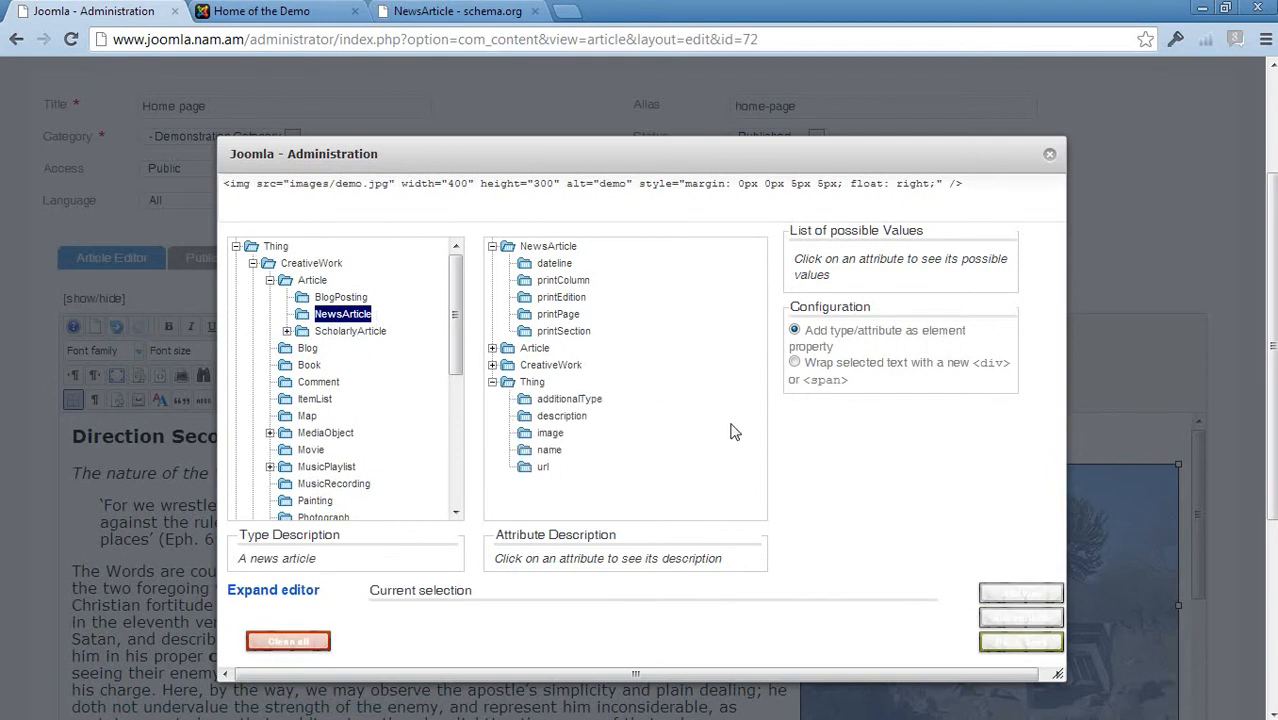
click(549, 434)
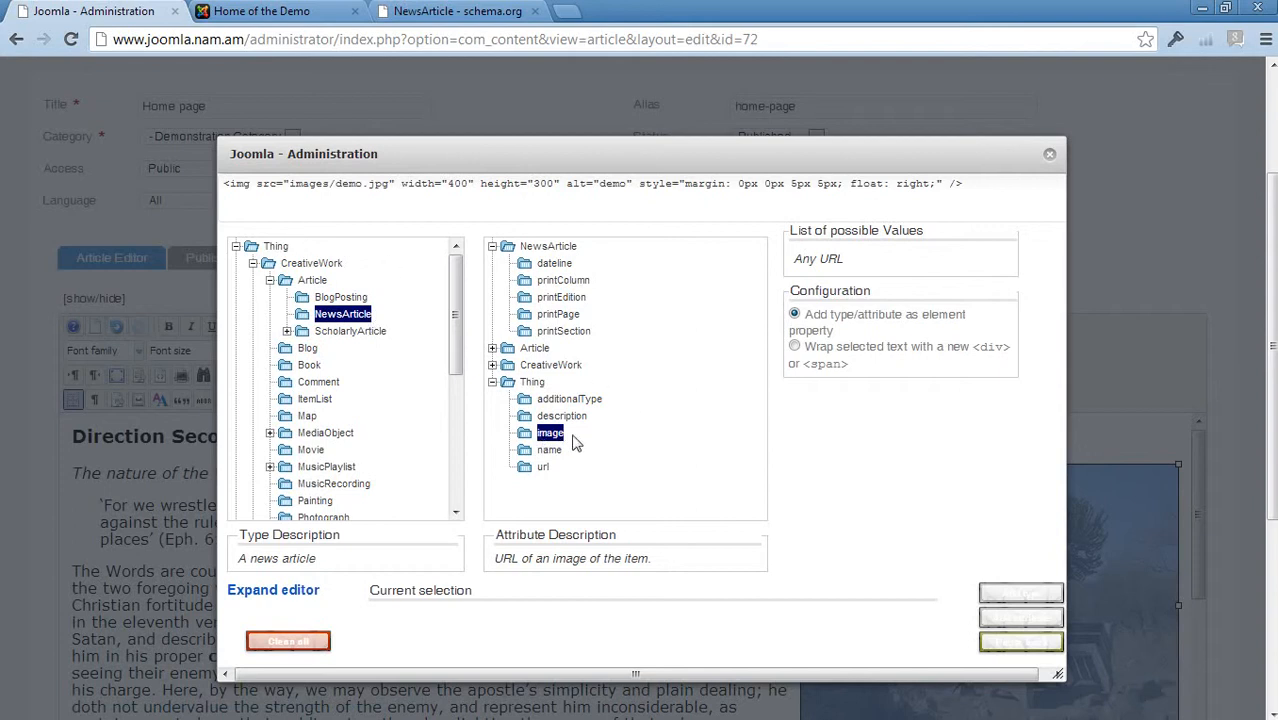
click(1021, 620)
drag(1057, 184, 952, 189)
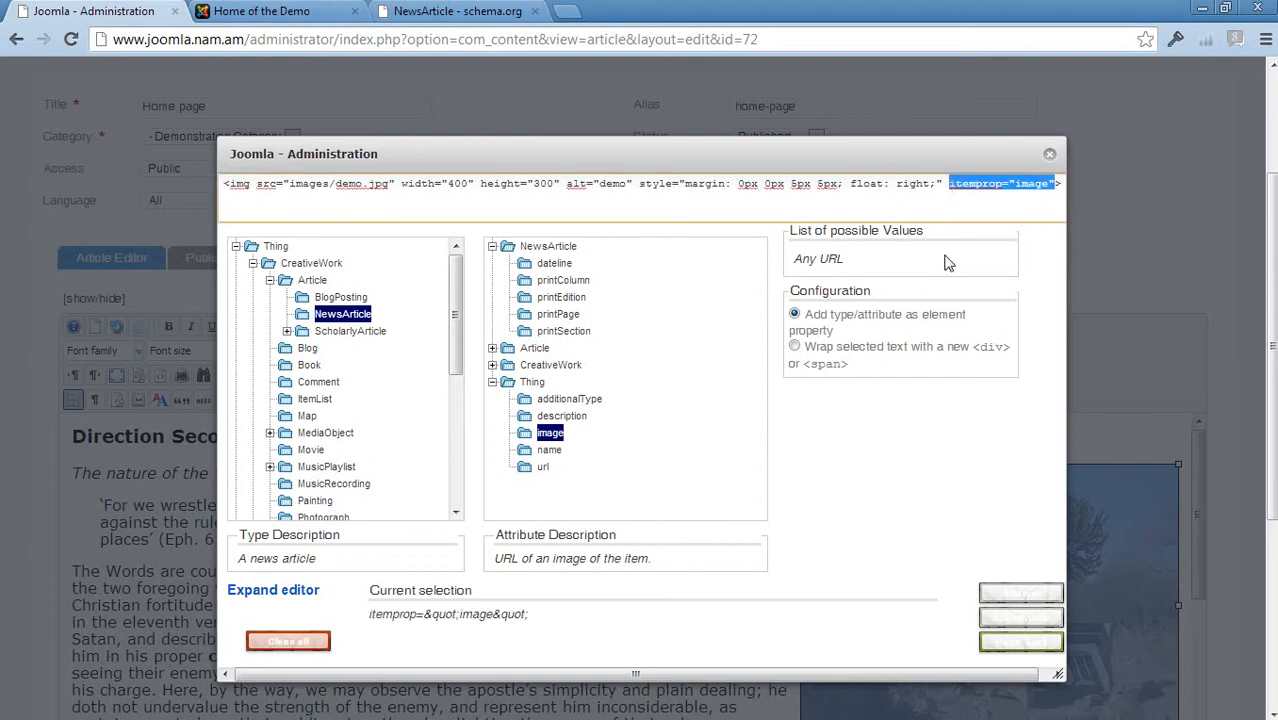
click(1035, 594)
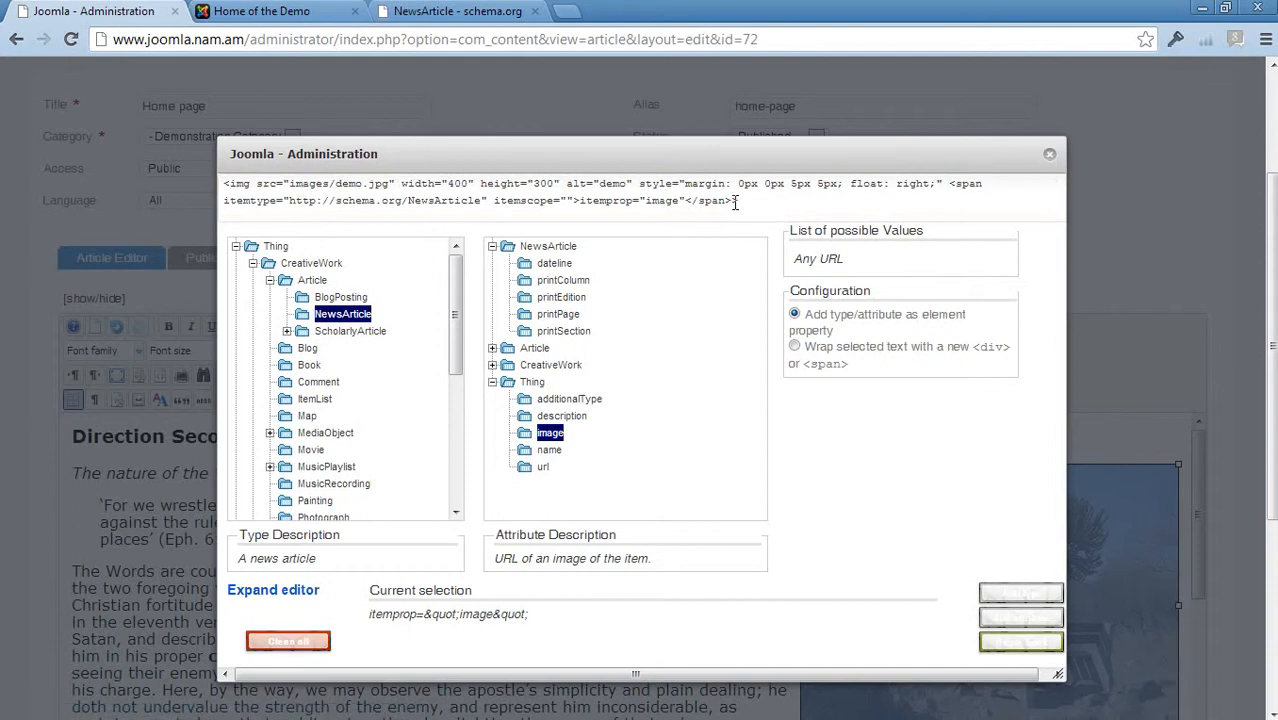
drag(735, 201, 957, 186)
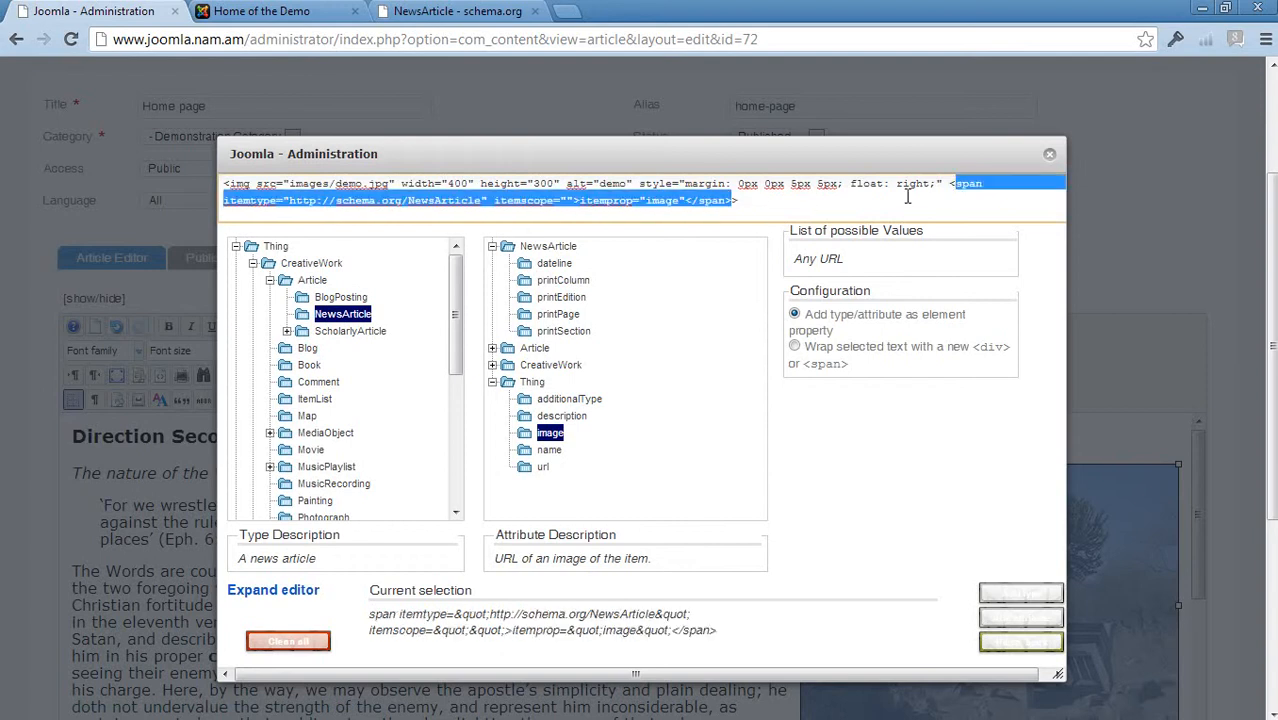
click(1049, 154)
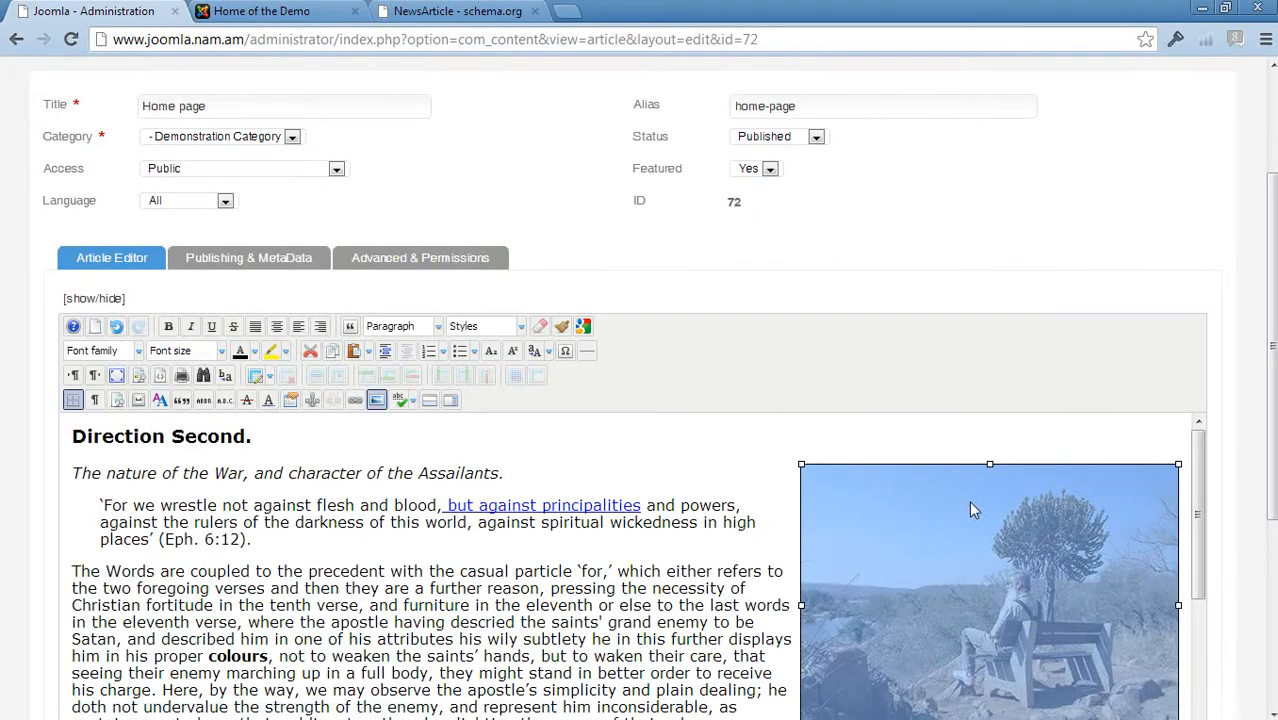
Add the NewsArticle type and the itemprop image attribute to the article's image with the microdata tool and apply
click(584, 326)
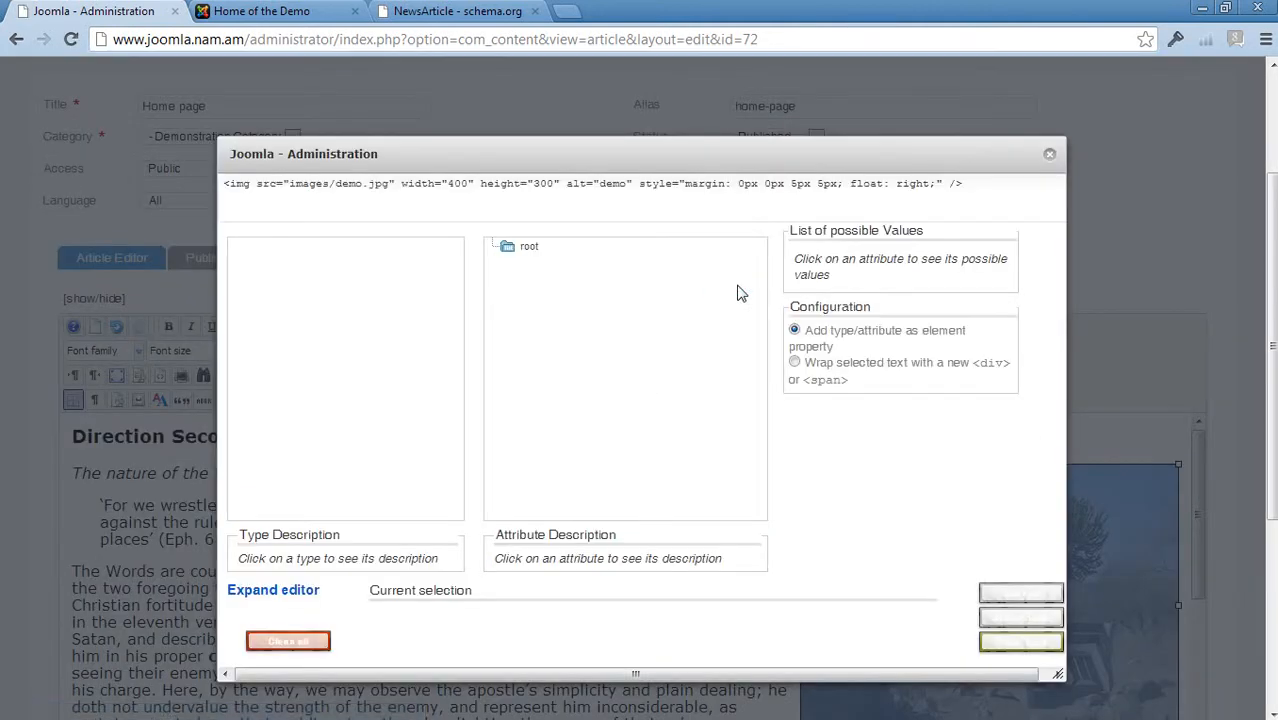
click(236, 247)
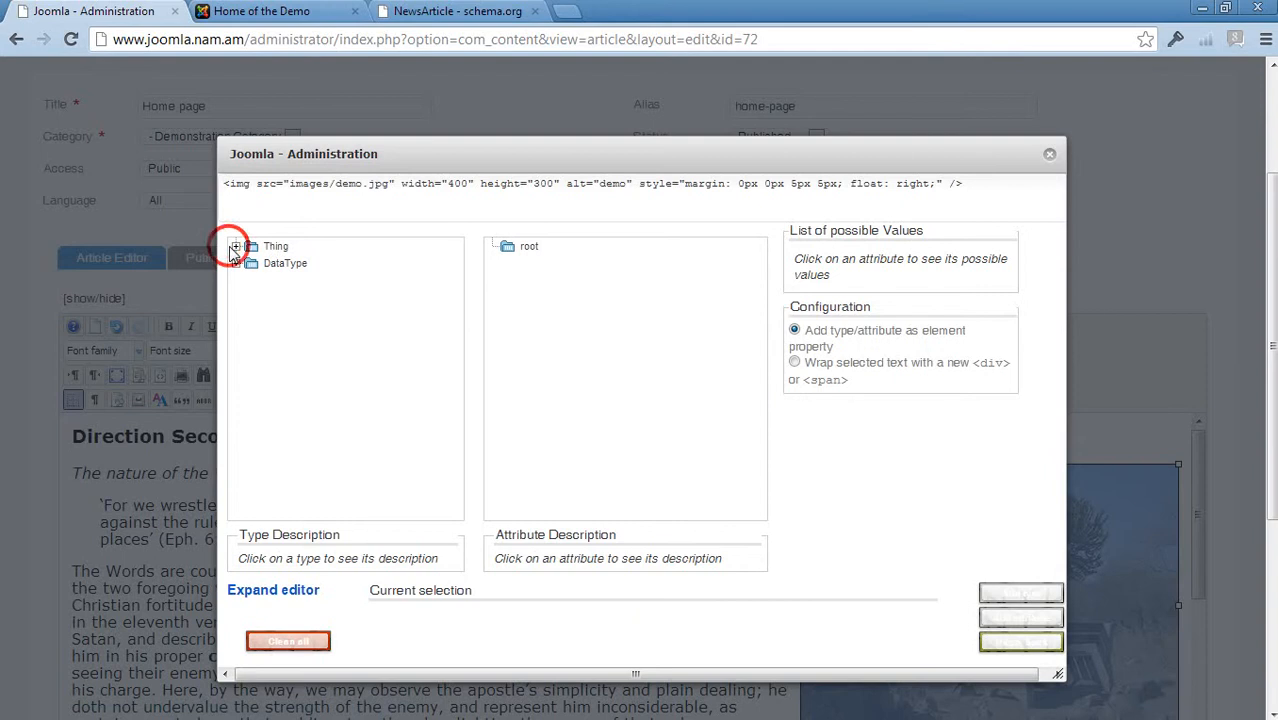
click(253, 263)
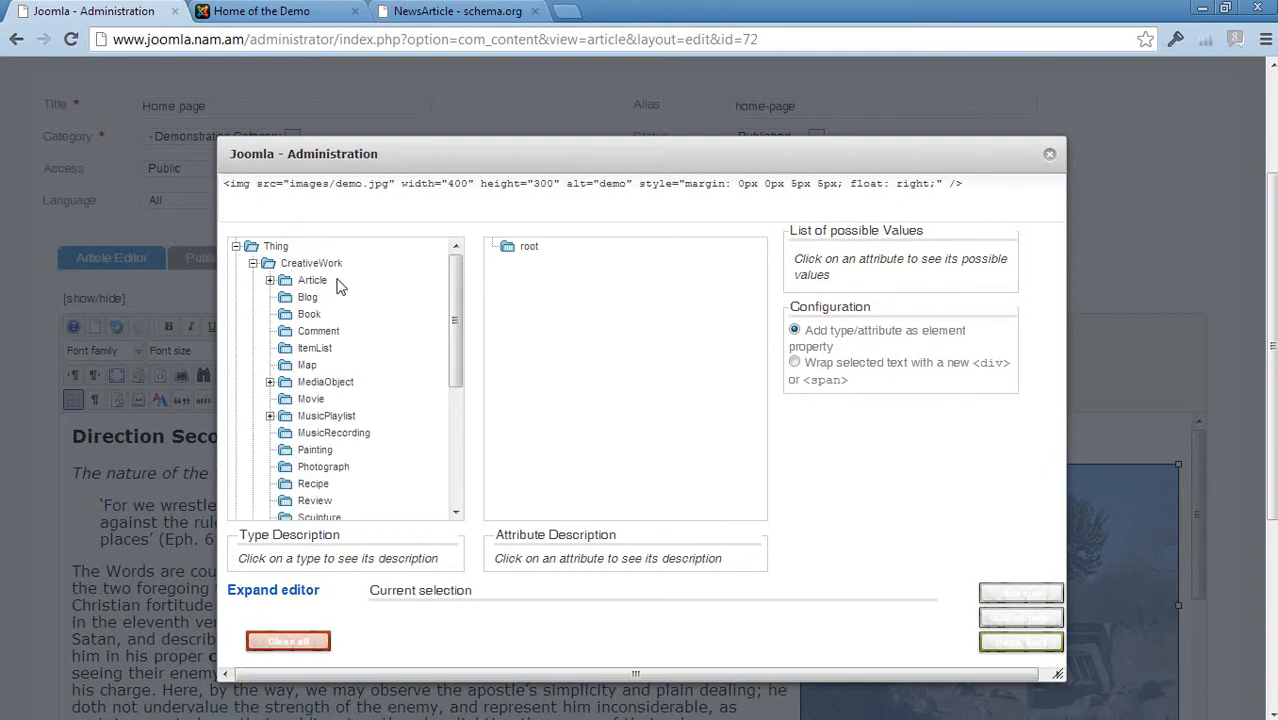
click(270, 280)
click(340, 314)
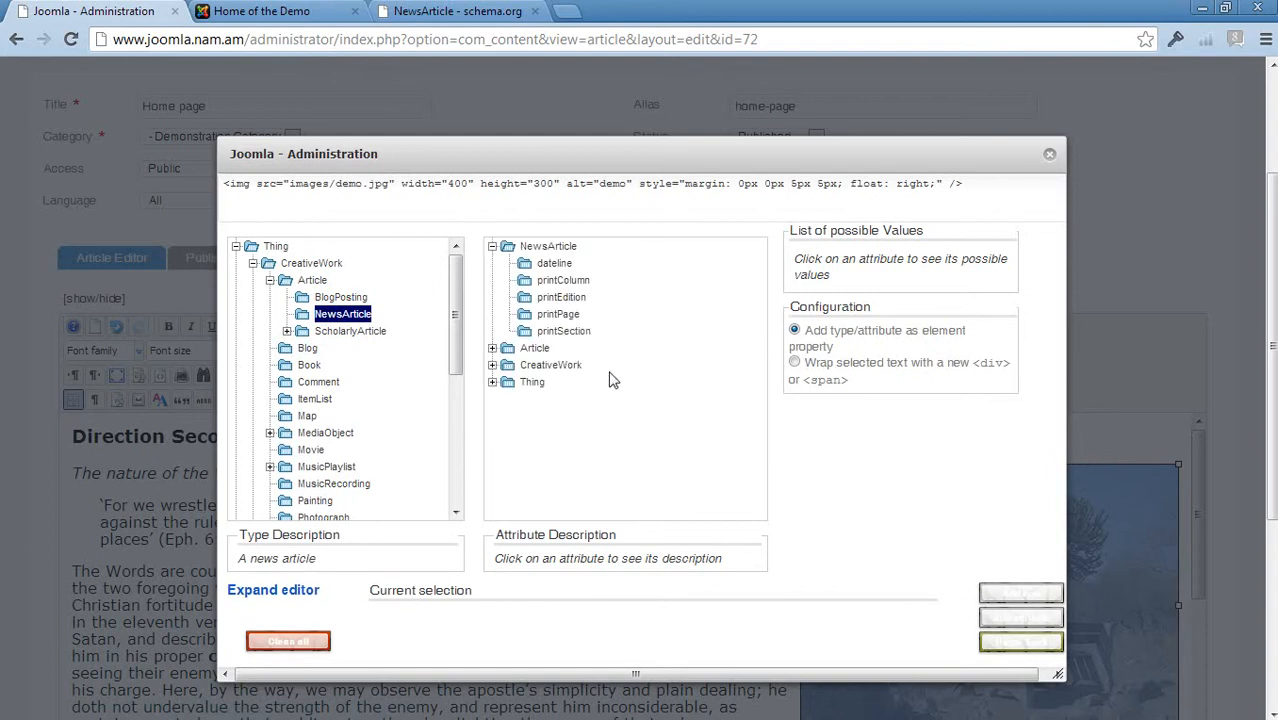
click(492, 382)
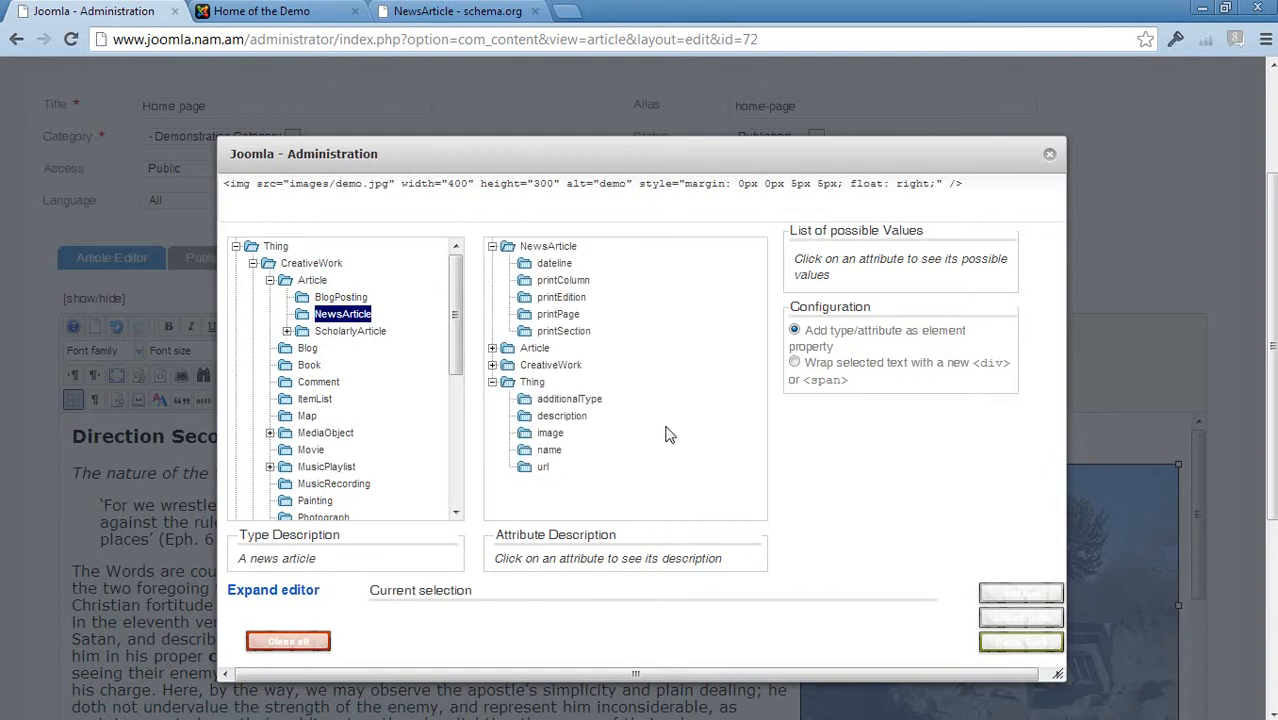
click(546, 436)
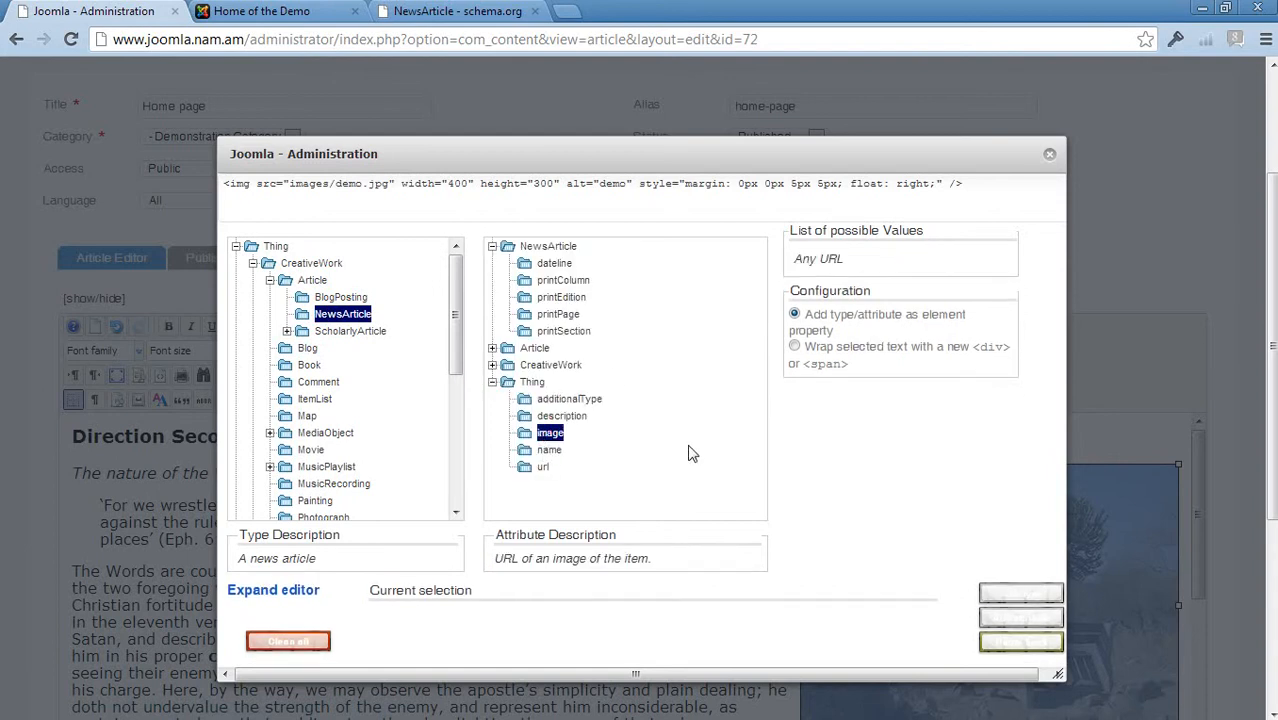
click(1021, 595)
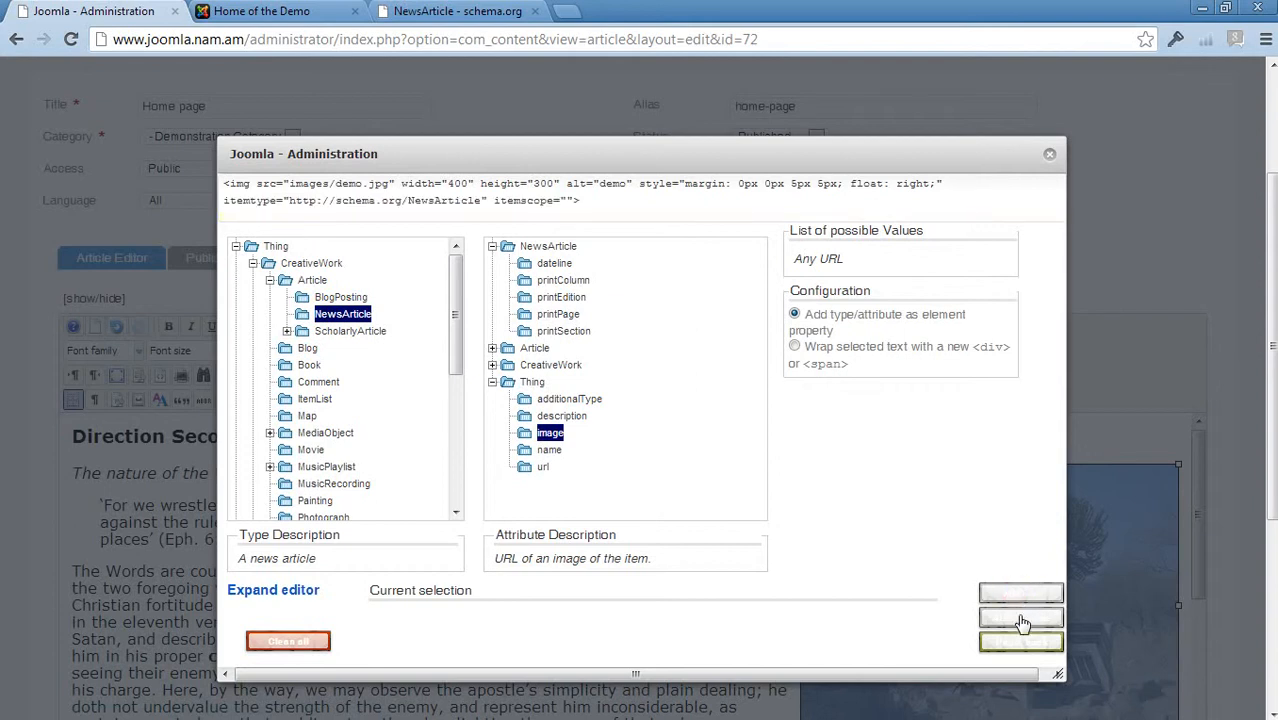
click(1020, 618)
click(1020, 641)
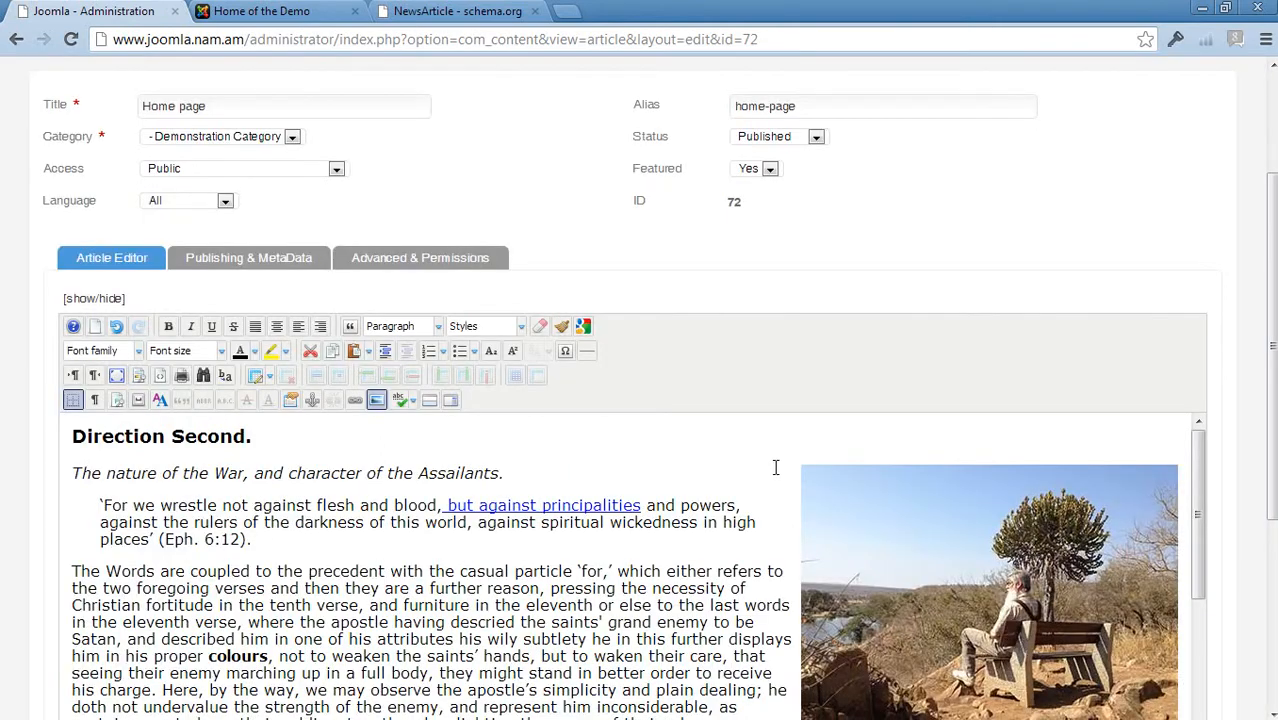
Save the article and reload the Home page on the front-end site
scroll(720, 490, down, 2)
scroll(713, 585, up, 10)
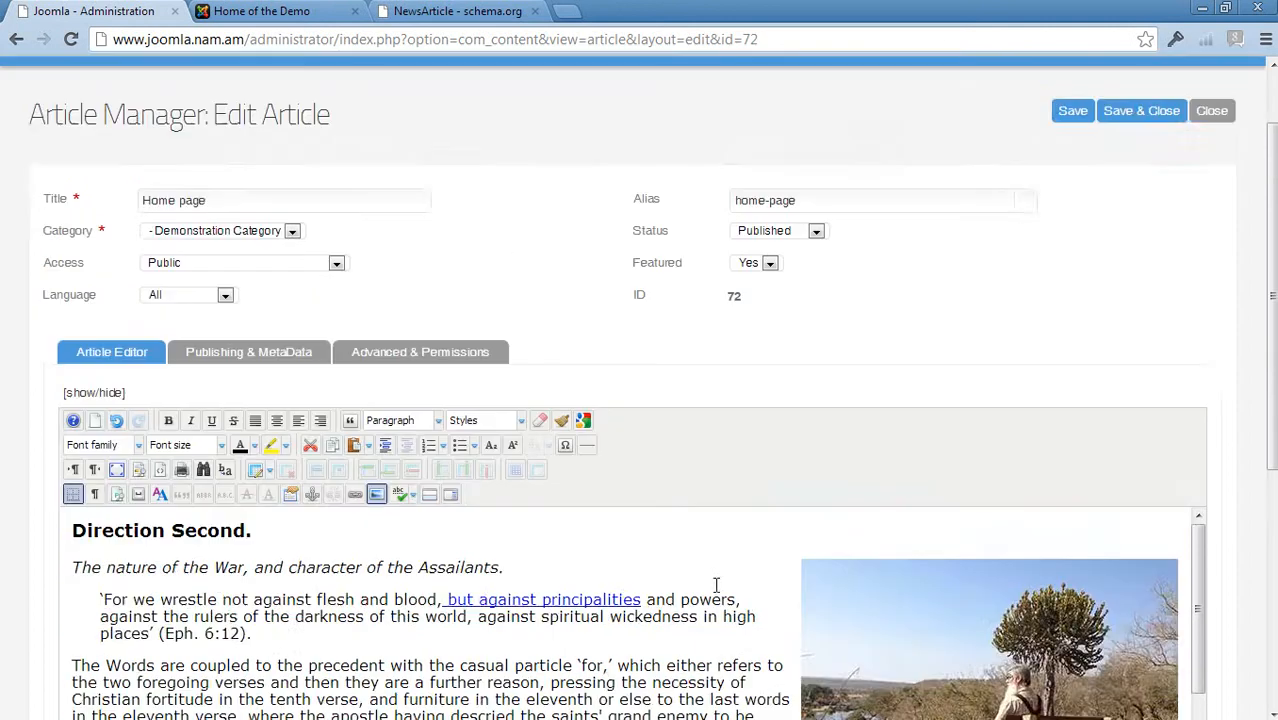
click(1074, 210)
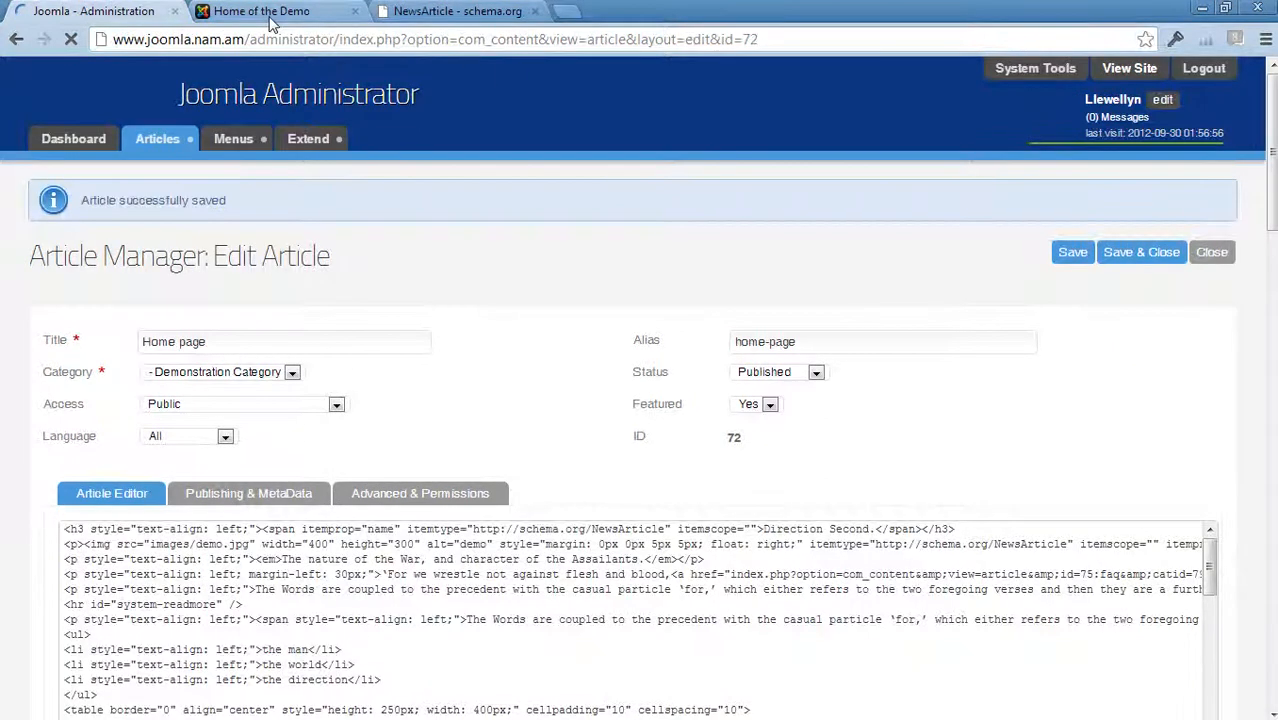
click(270, 22)
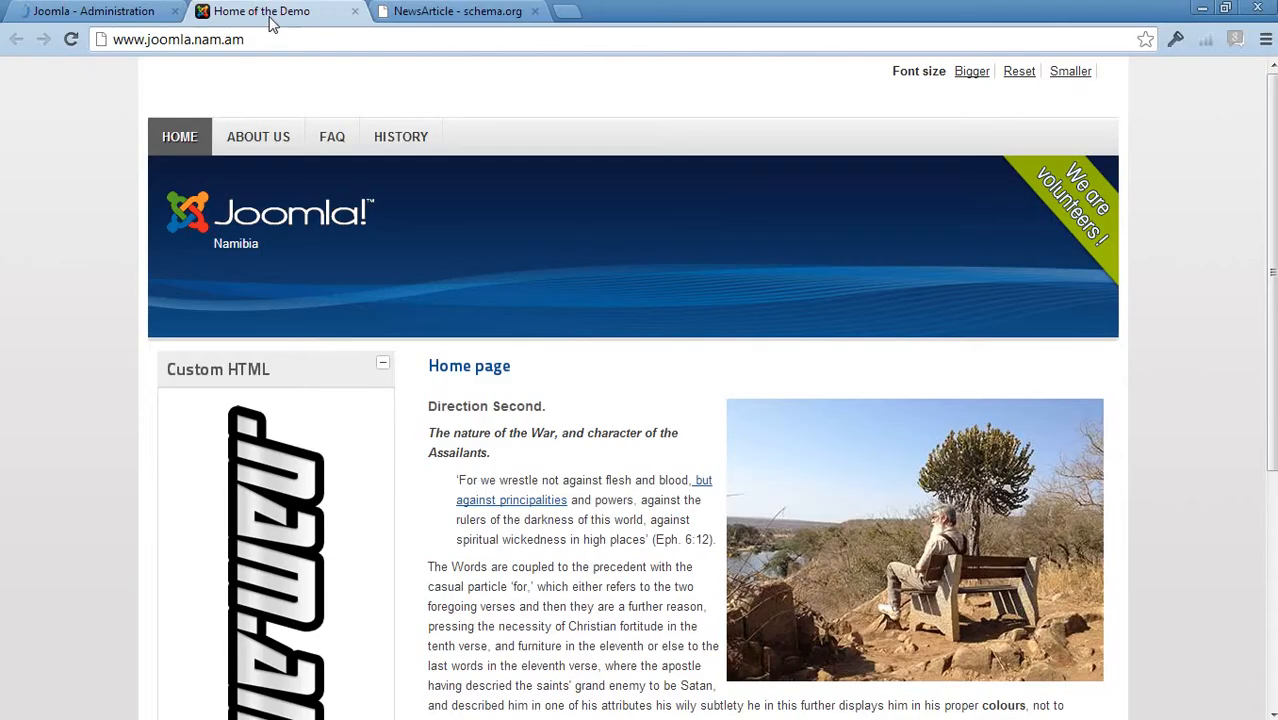
click(178, 136)
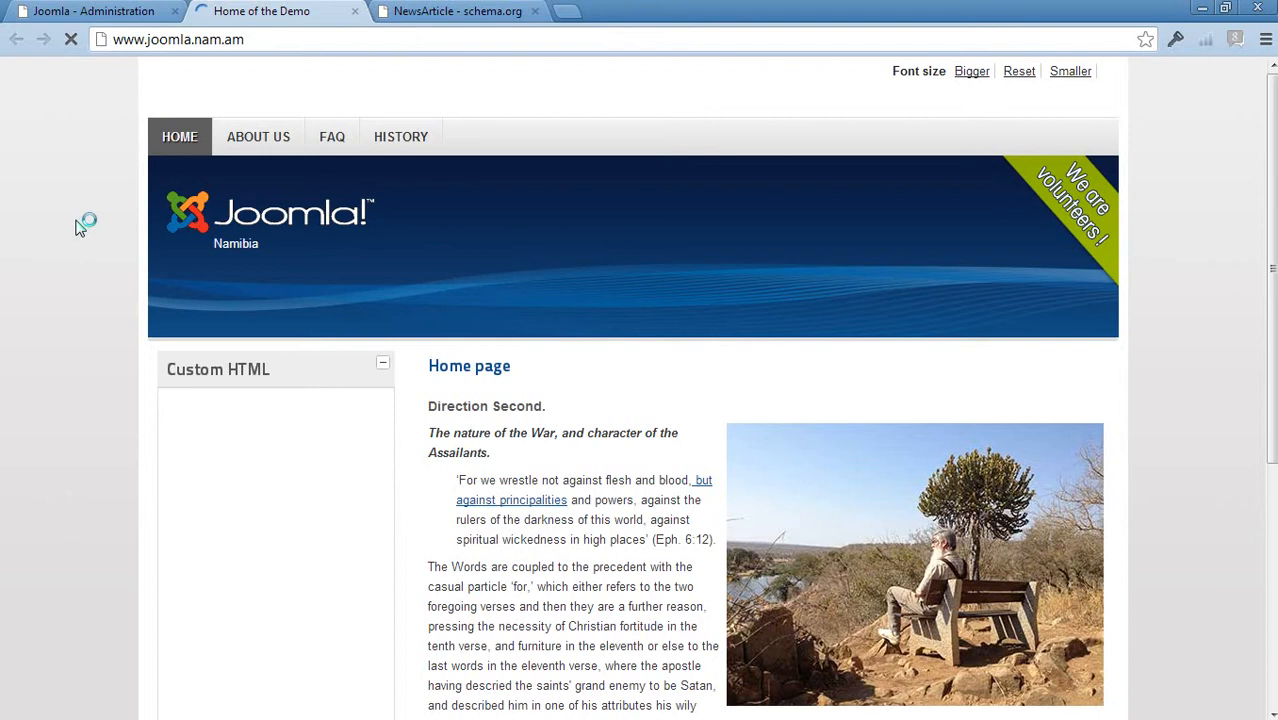
Examine the Home page's source code for the heading's and image's microdata attributes
right_click(98, 228)
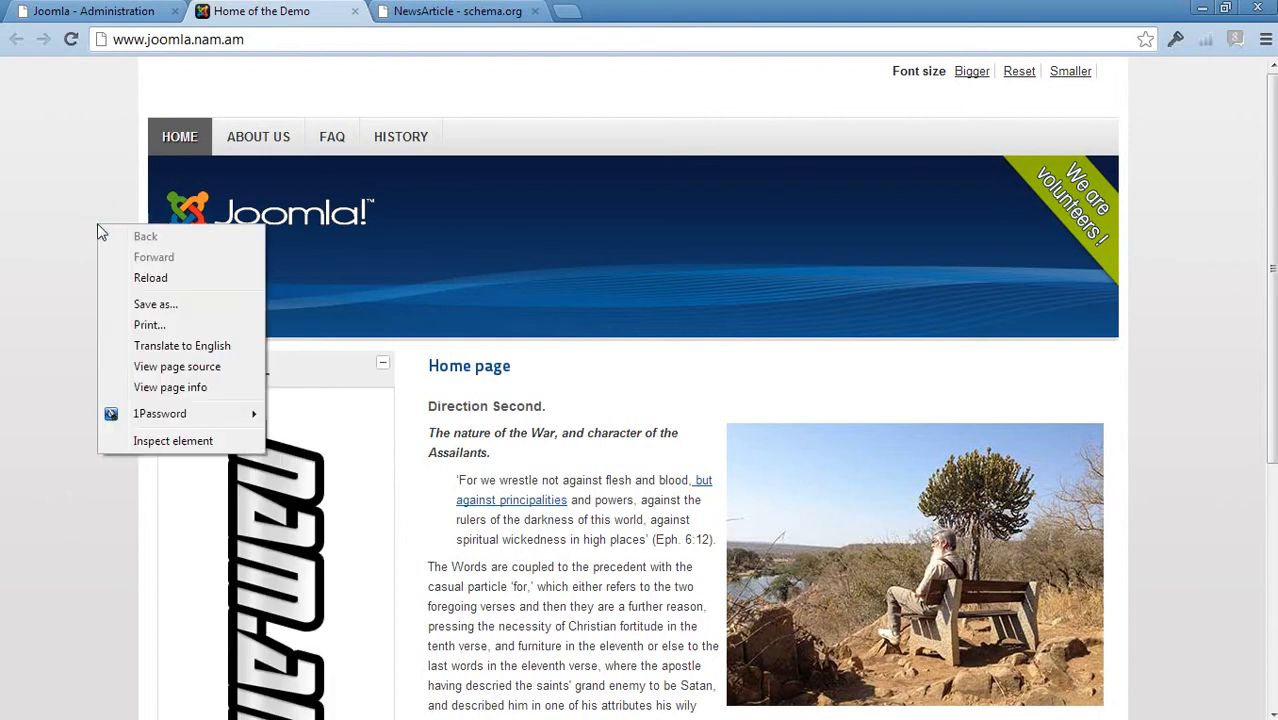
click(179, 367)
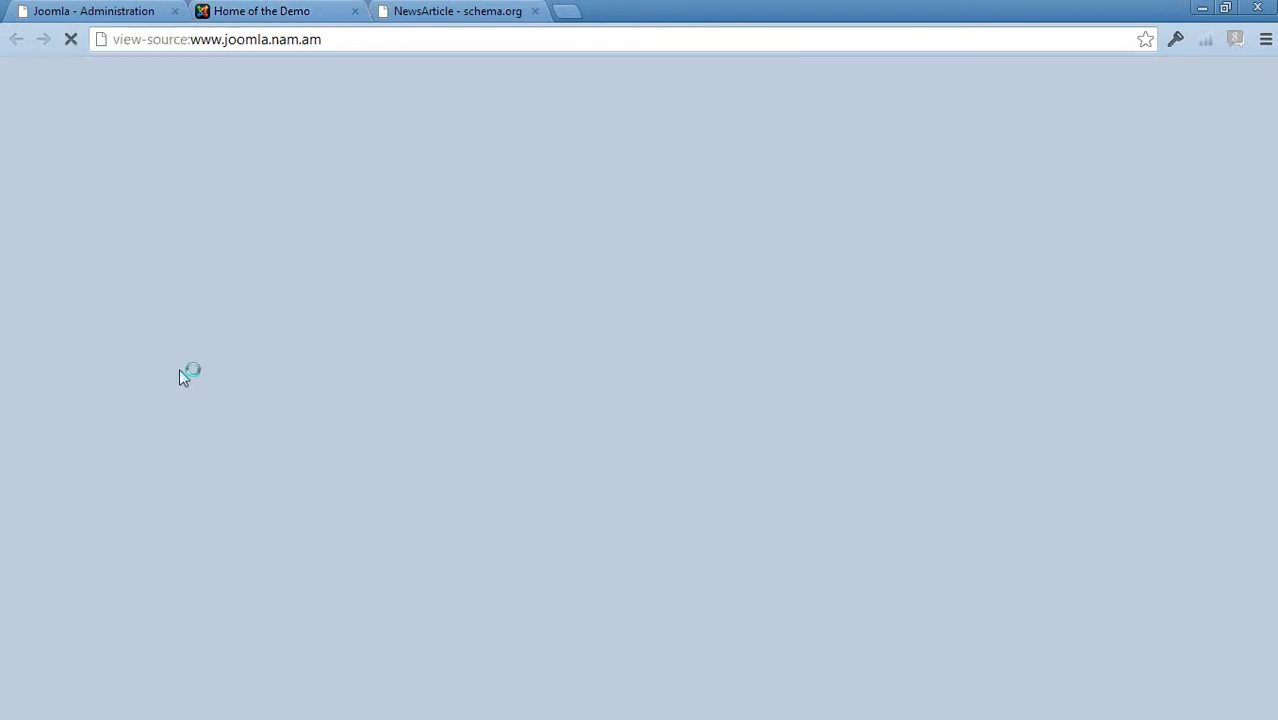
scroll(756, 467, down, 14)
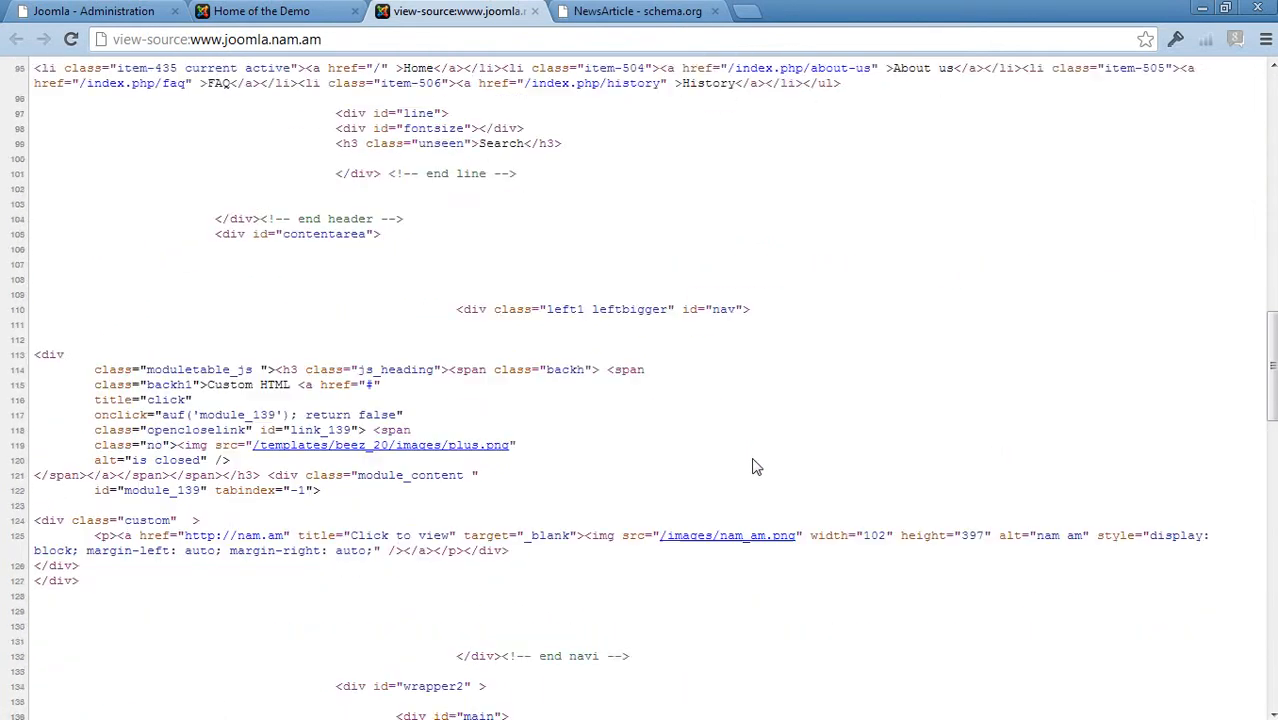
scroll(756, 467, down, 16)
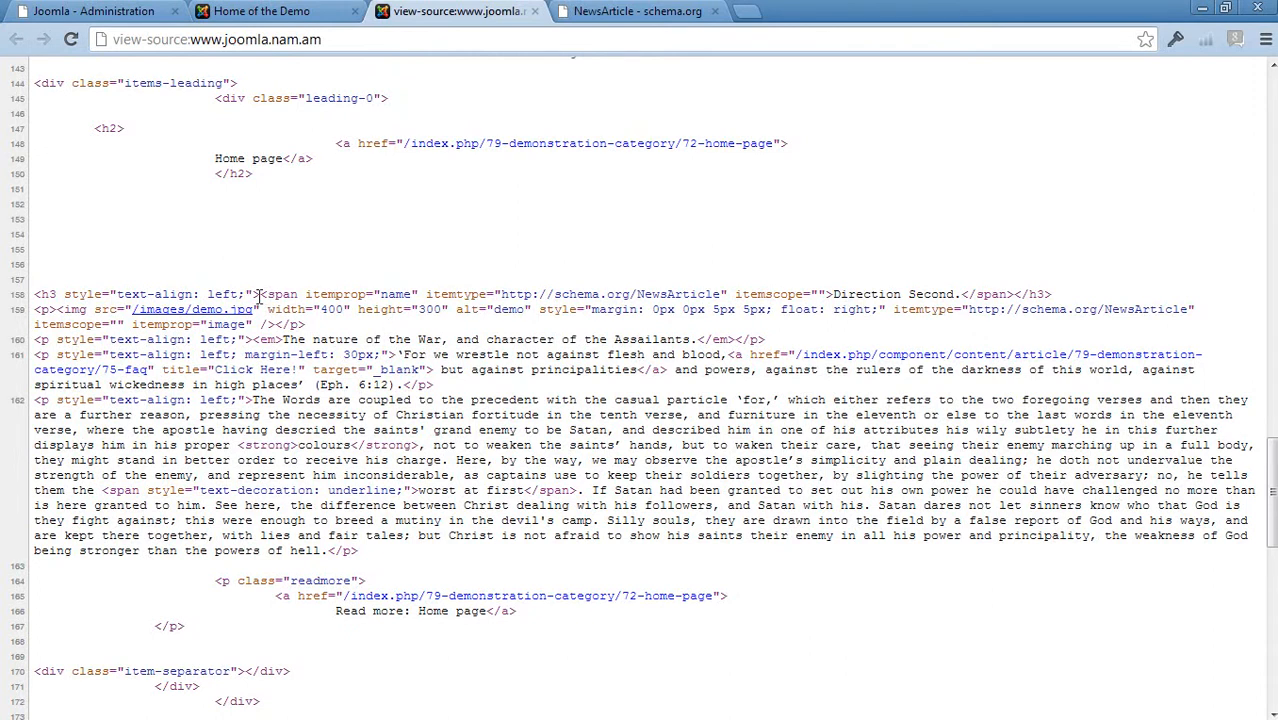
drag(260, 296, 276, 322)
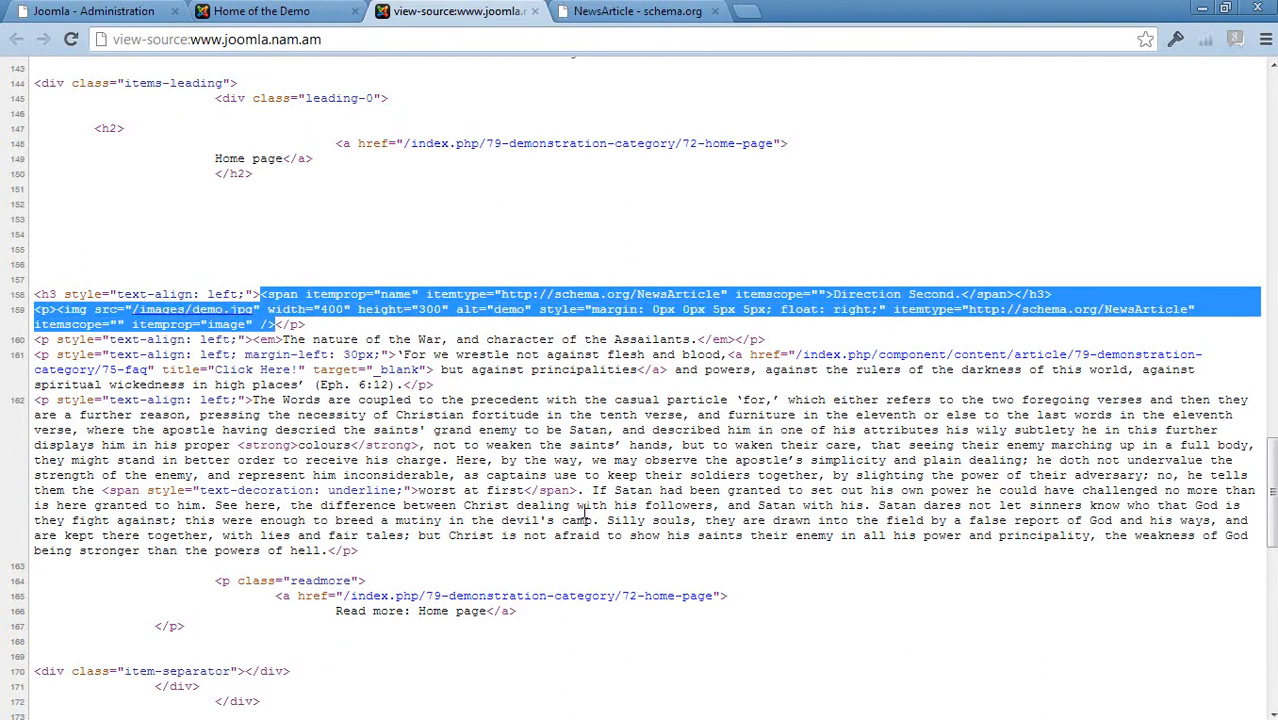
click(585, 472)
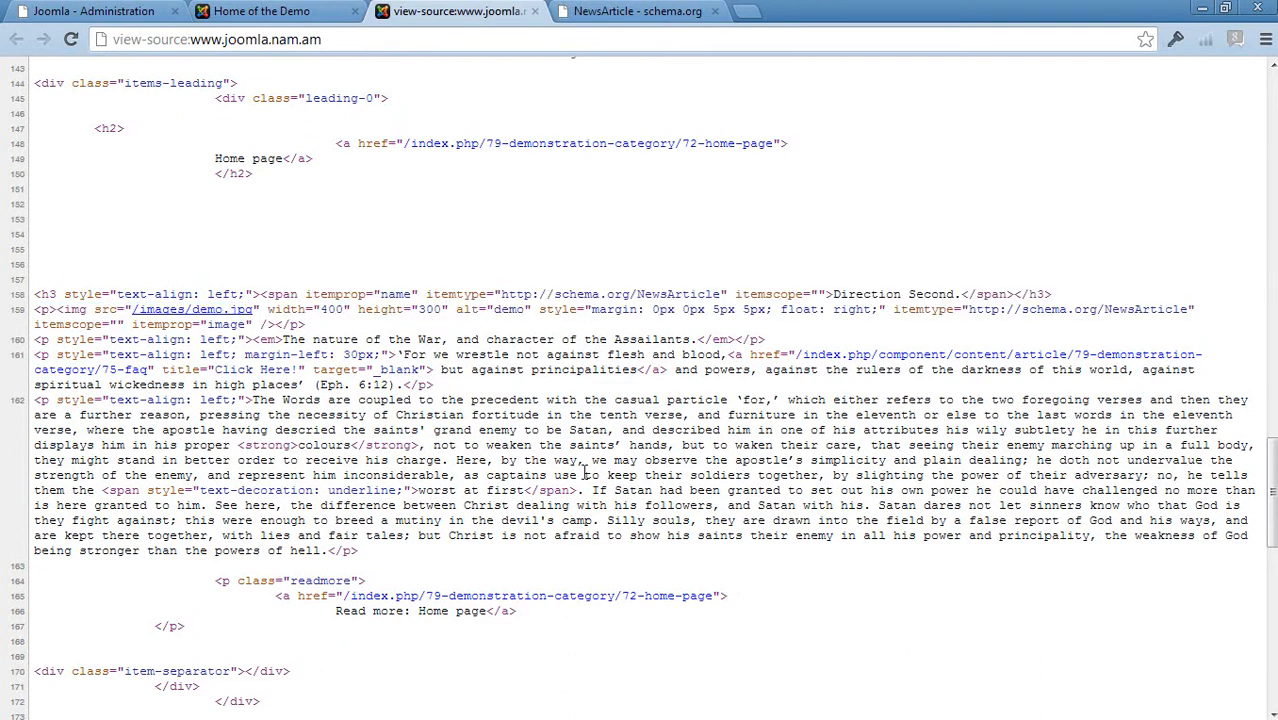
drag(308, 296, 380, 296)
triple_click(424, 296)
click(530, 294)
scroll(641, 367, up, 20)
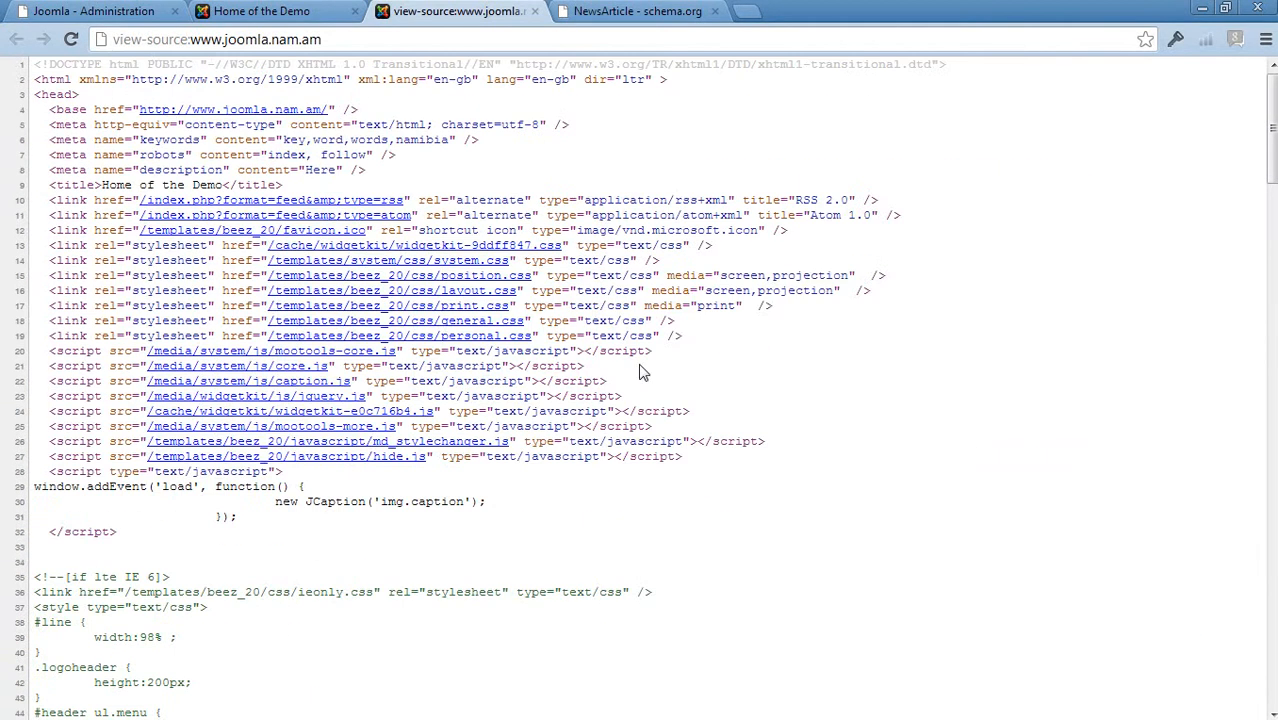
Review the property list on the schema.org NewsArticle page
click(534, 11)
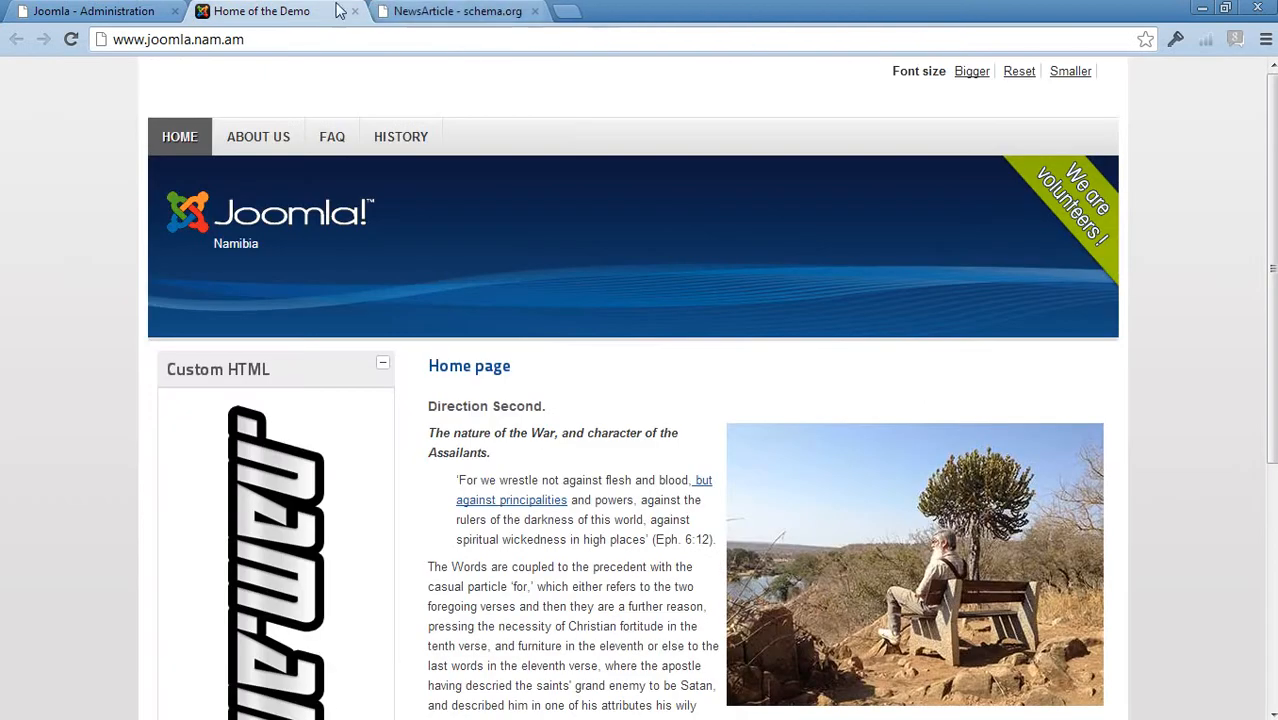
click(413, 10)
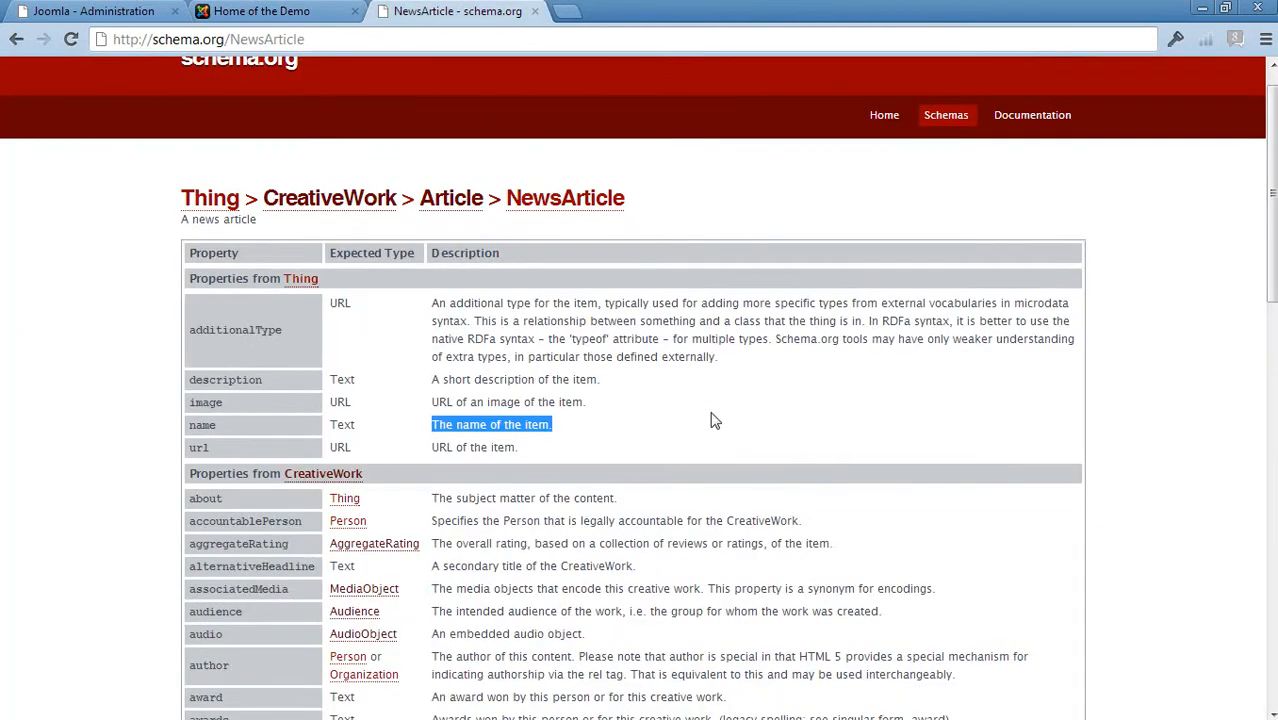
scroll(715, 421, down, 15)
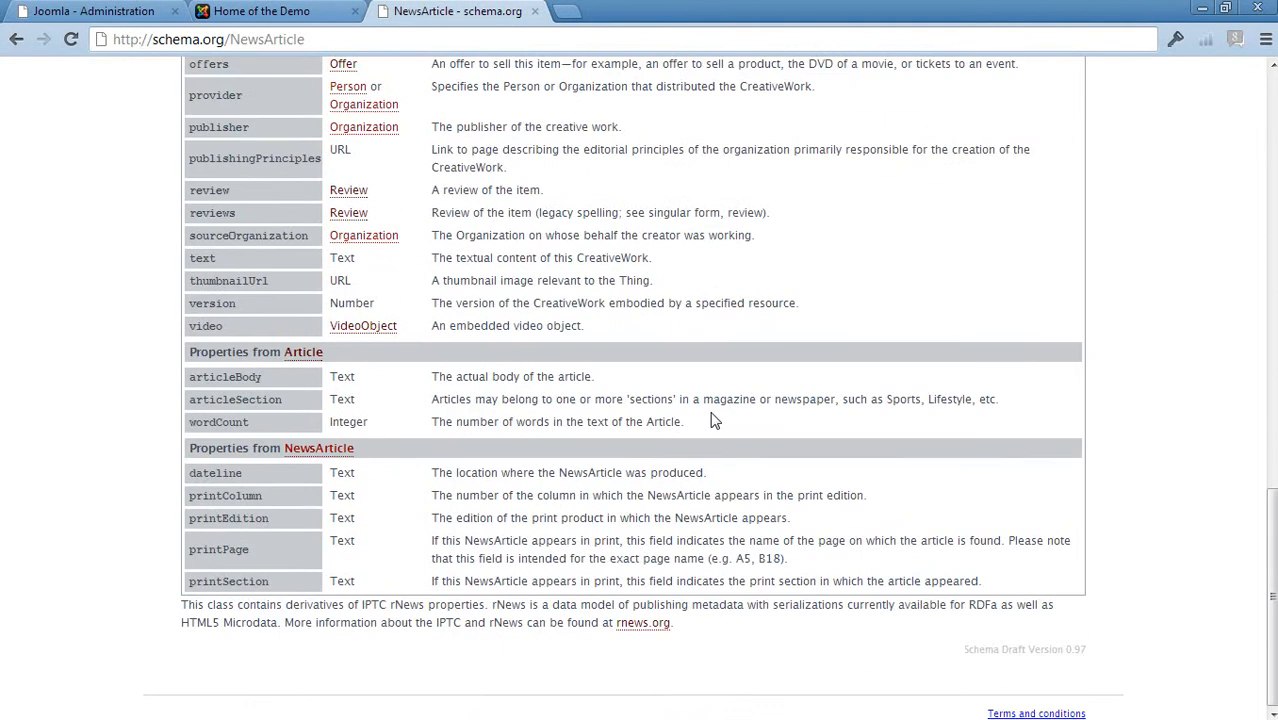
scroll(715, 421, up, 15)
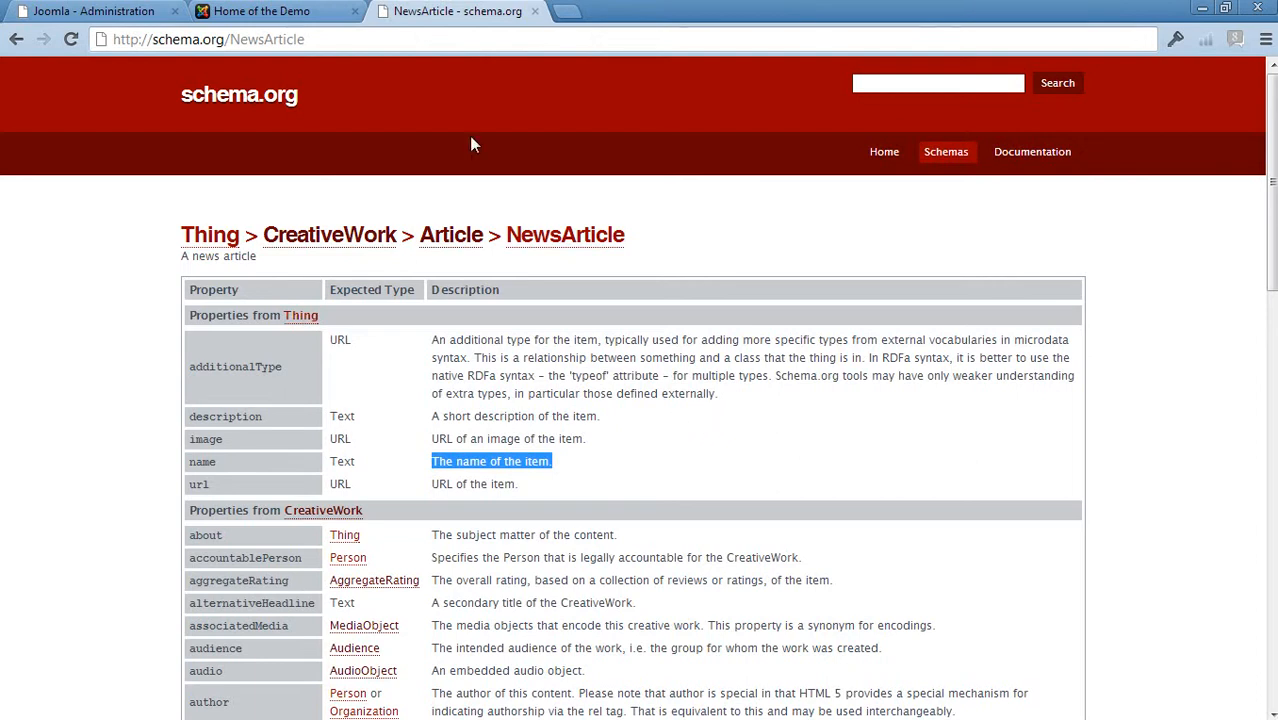
click(95, 11)
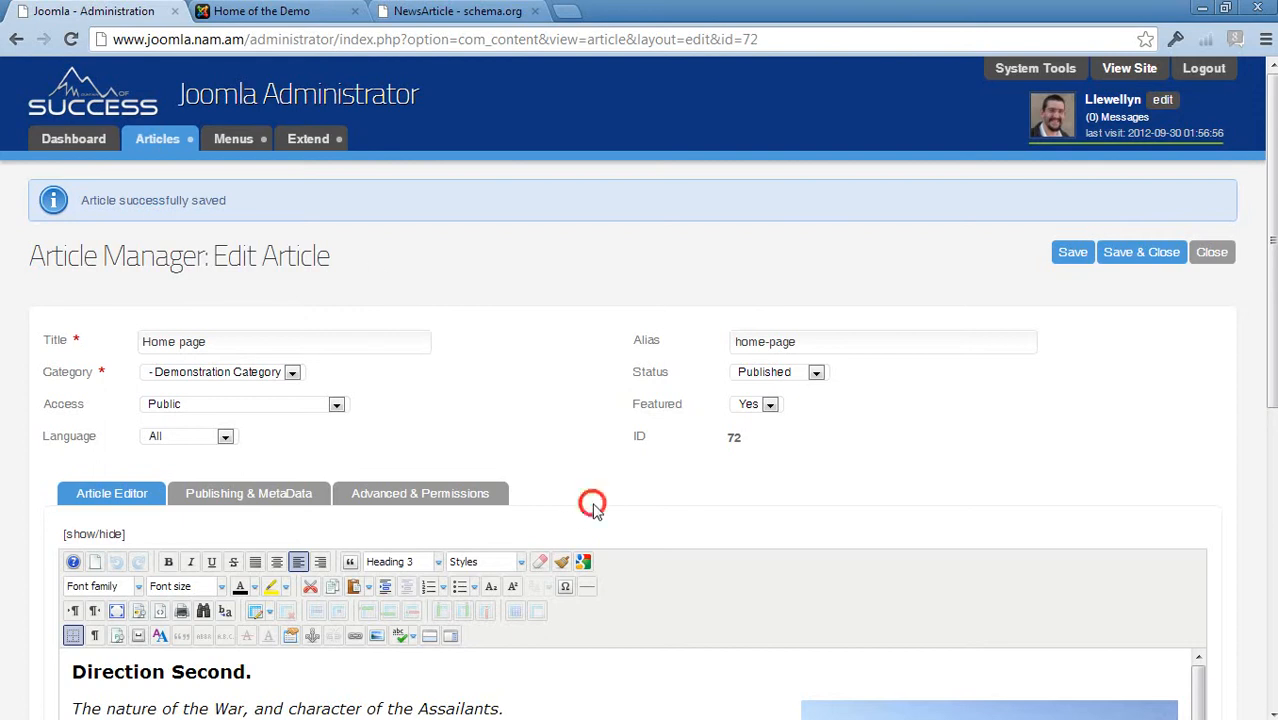
scroll(593, 495, down, 1)
click(583, 467)
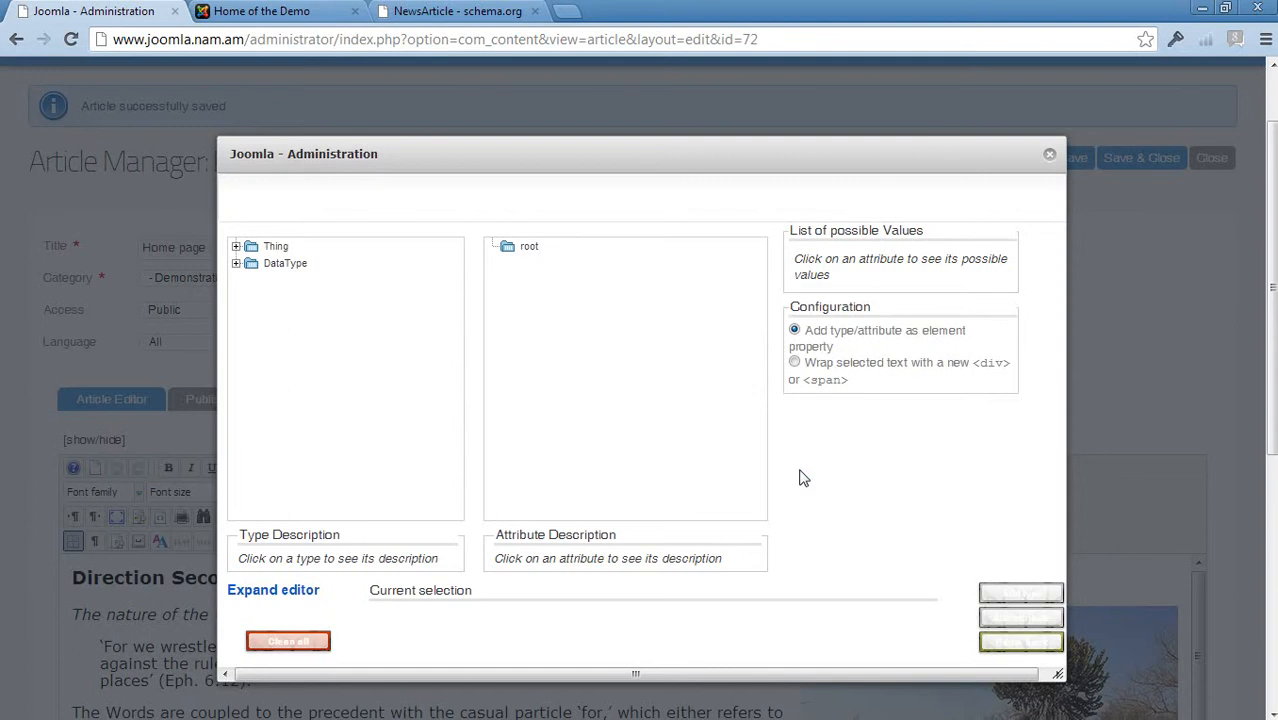
click(1049, 155)
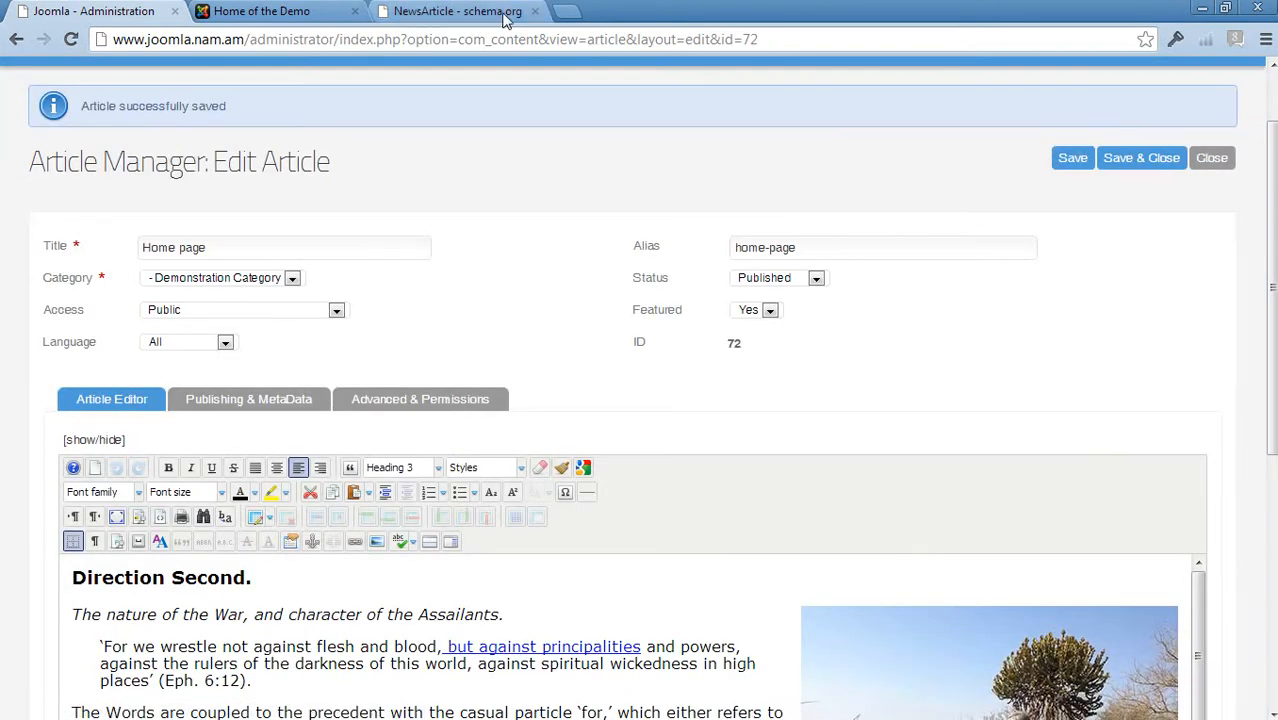
Open the schema.org home page and read its introduction about schemas and html tags
click(470, 14)
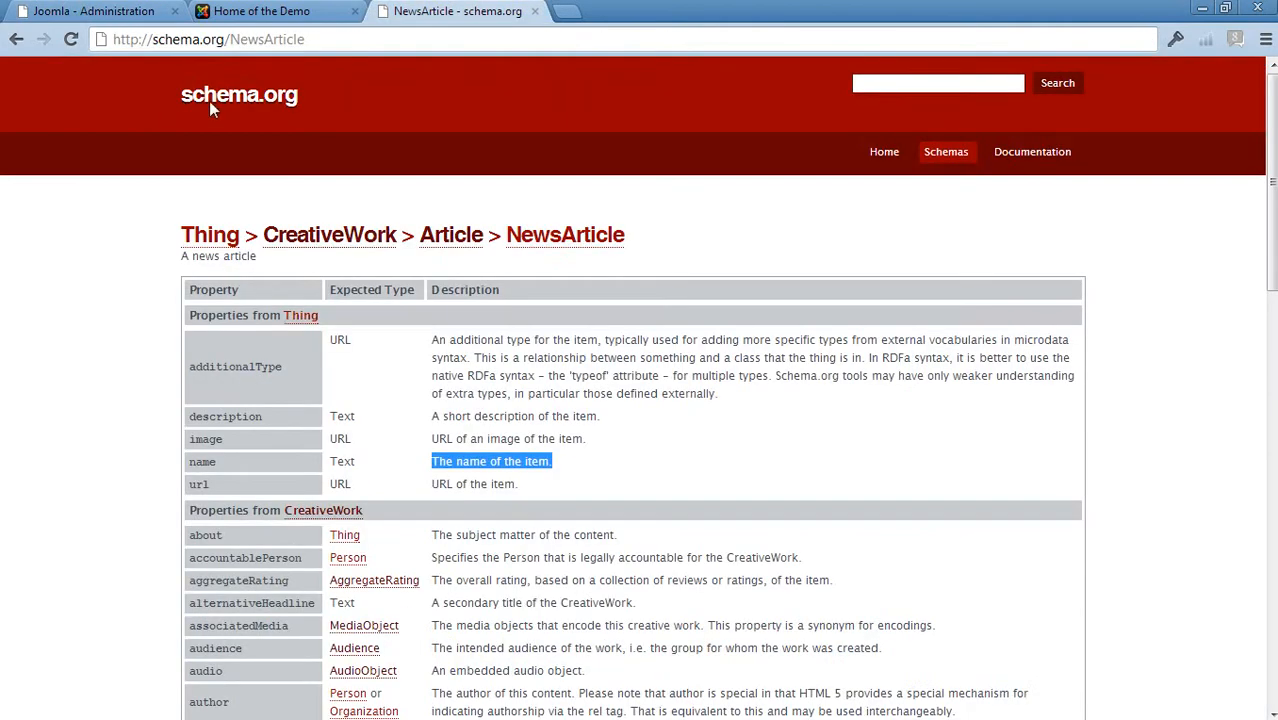
click(80, 11)
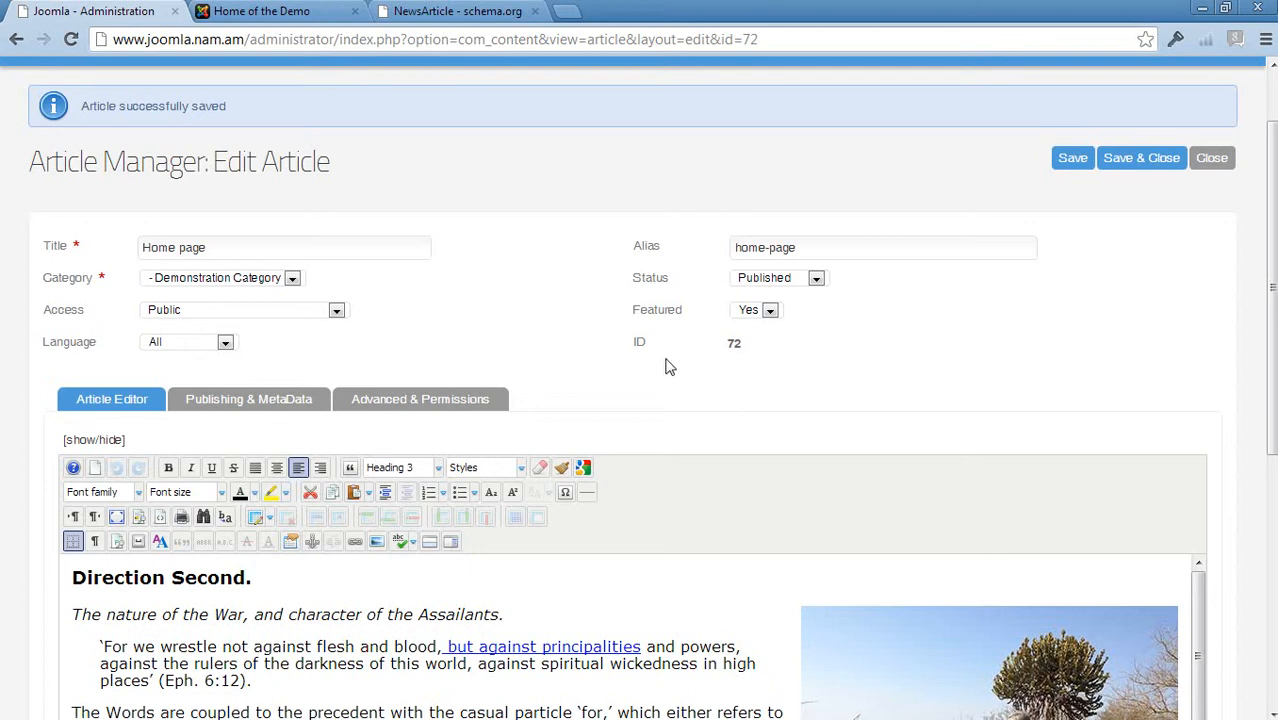
click(457, 11)
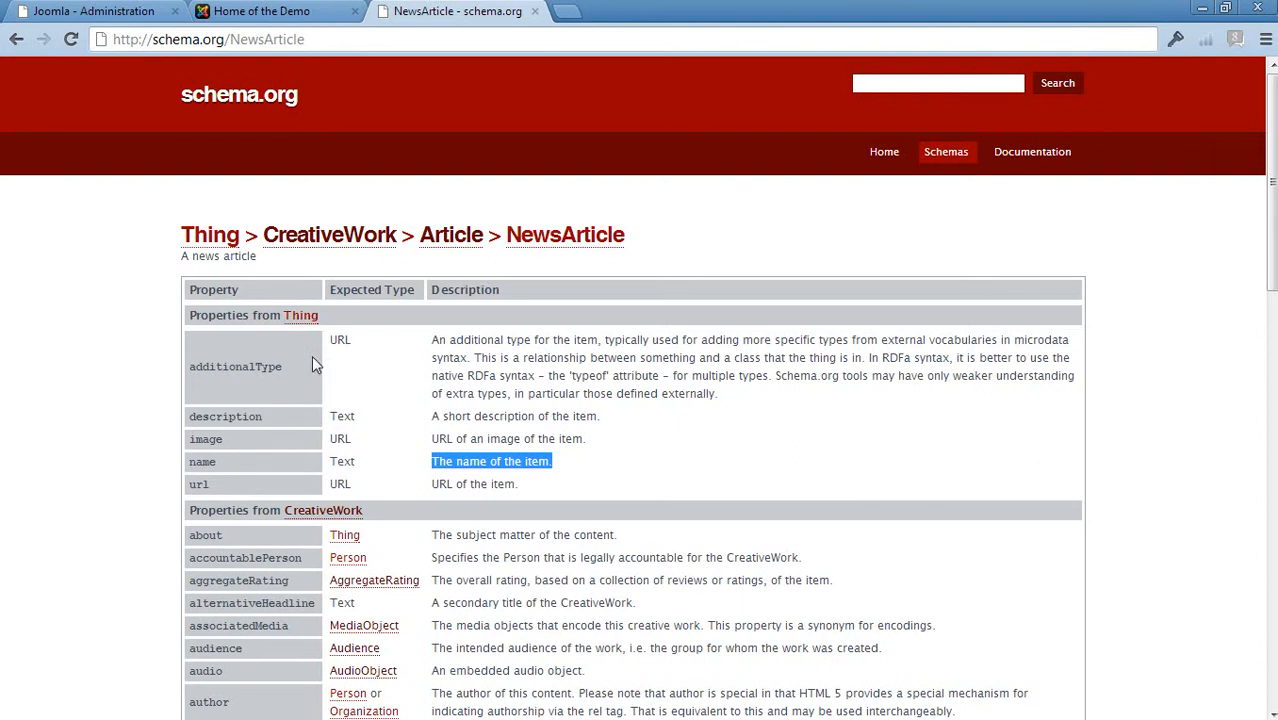
click(878, 156)
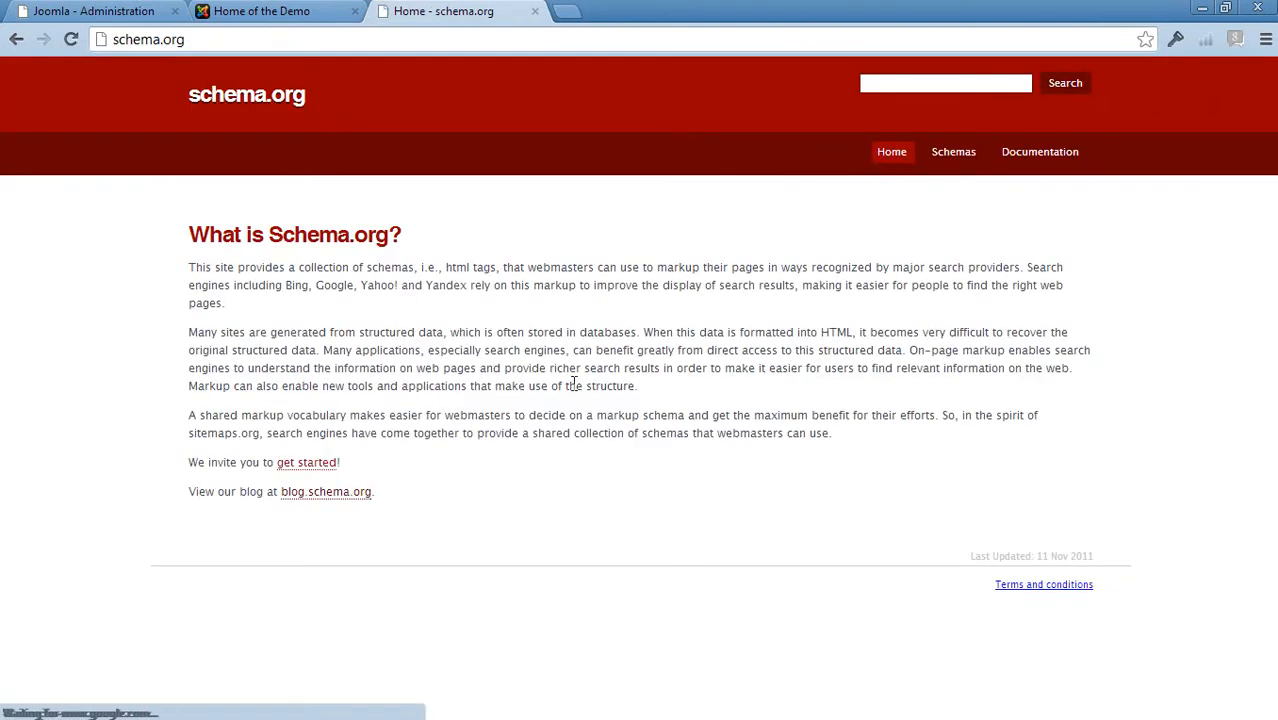
drag(189, 267, 893, 457)
click(893, 457)
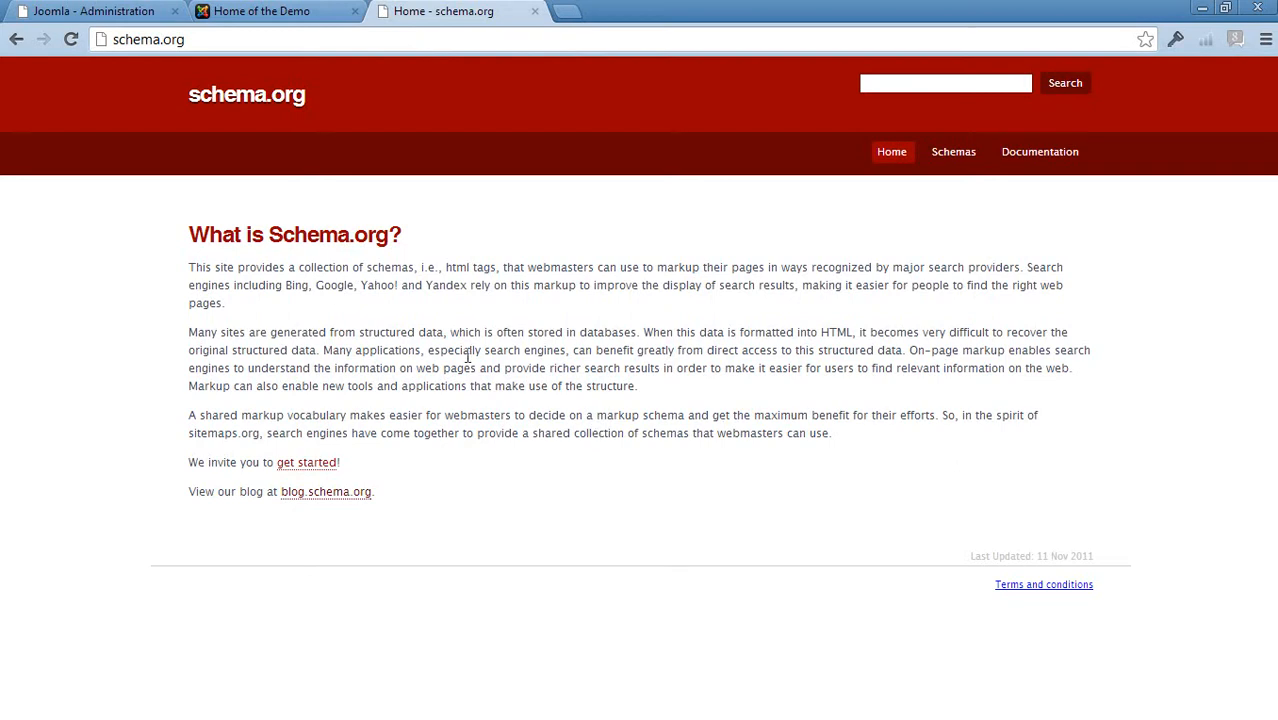
drag(445, 268, 472, 268)
Return to the administrator and open the J4Schema component from the extensions
click(122, 14)
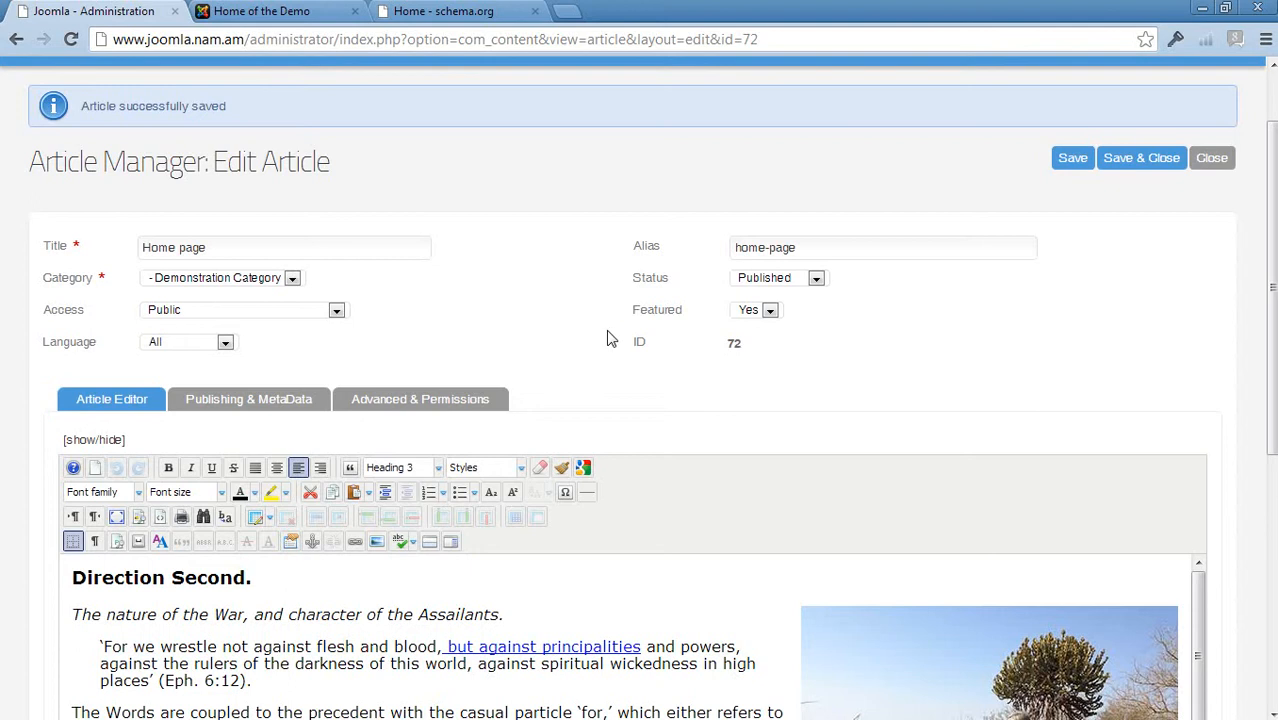
scroll(610, 338, up, 2)
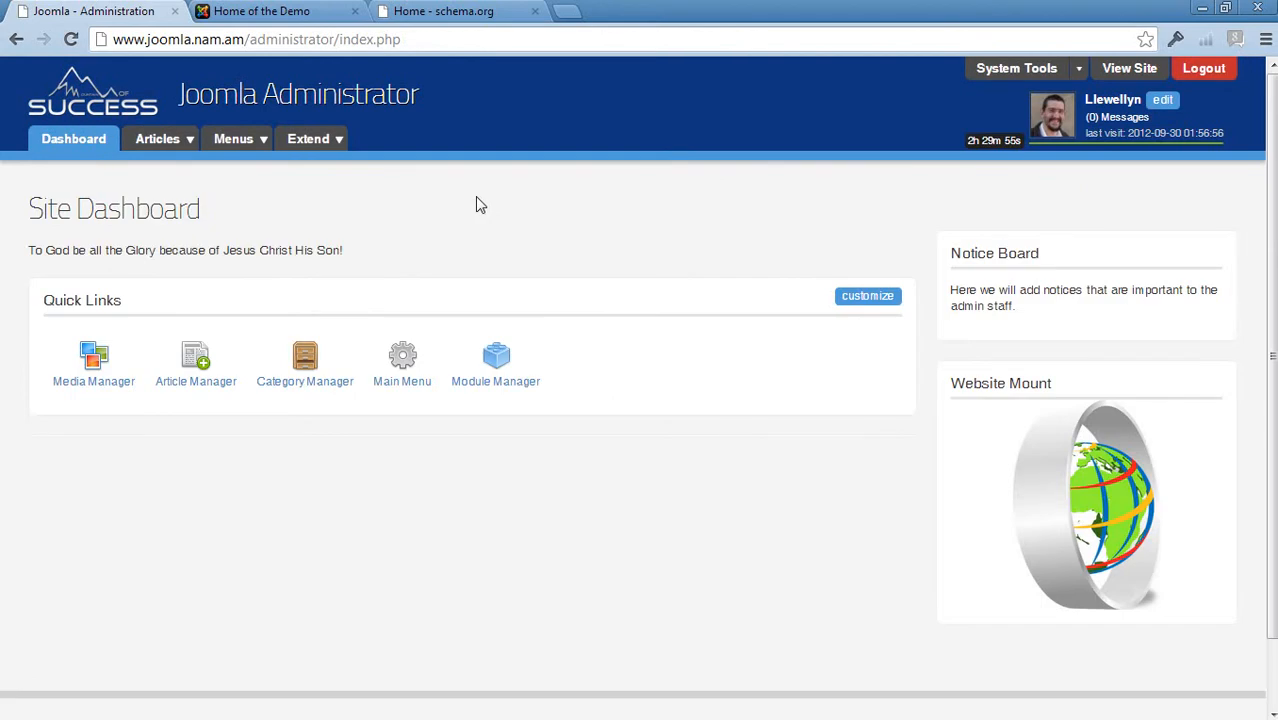
click(300, 141)
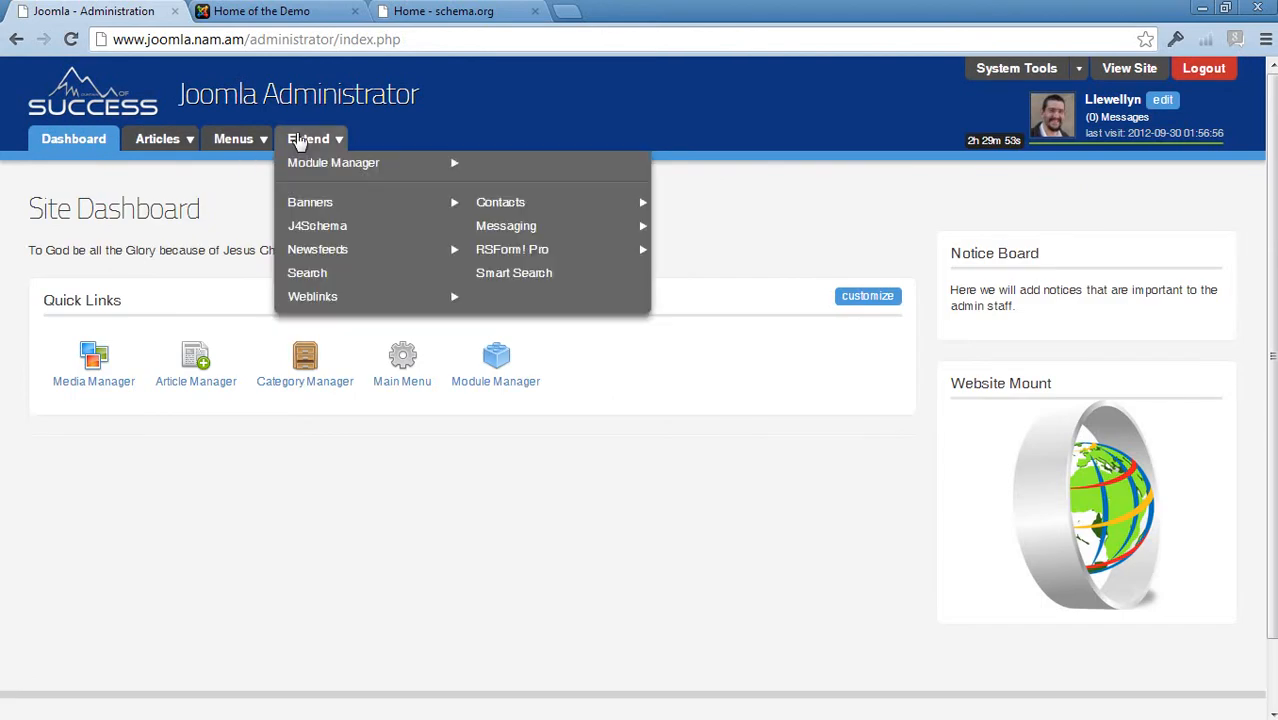
click(318, 229)
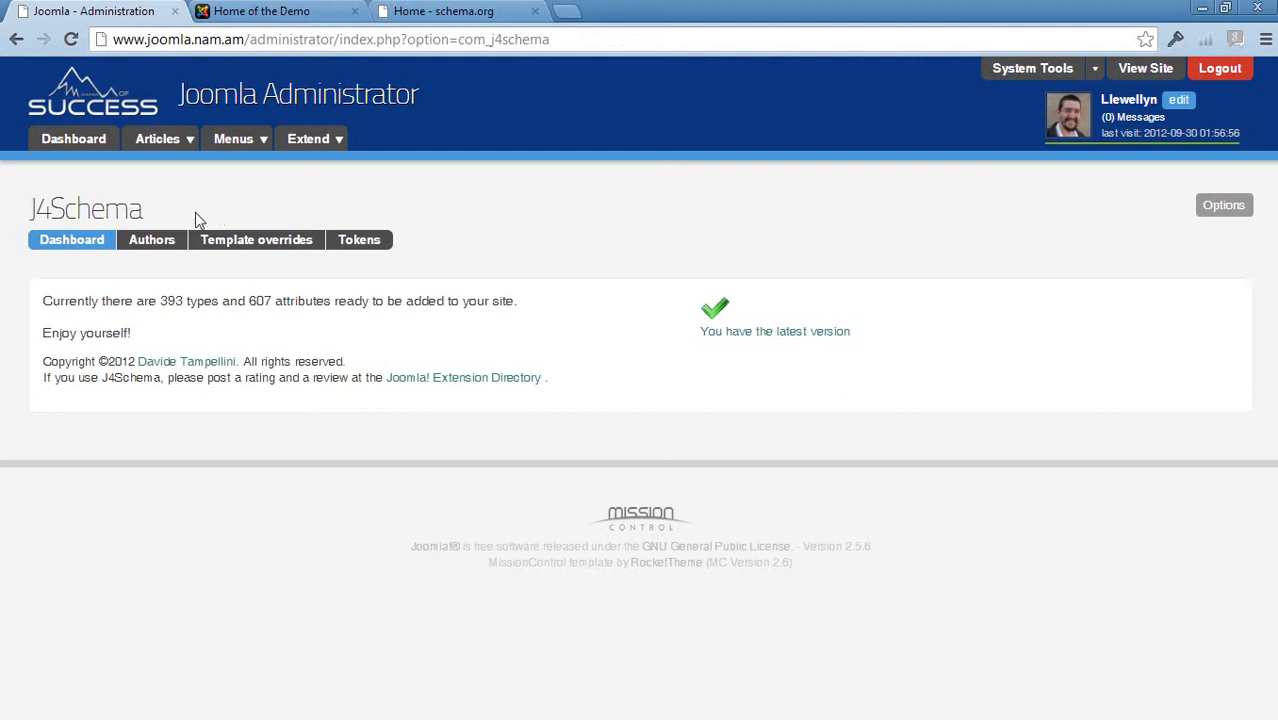
Open the J4Schema Authors view and read the instructions for adding a user as contributor
click(144, 249)
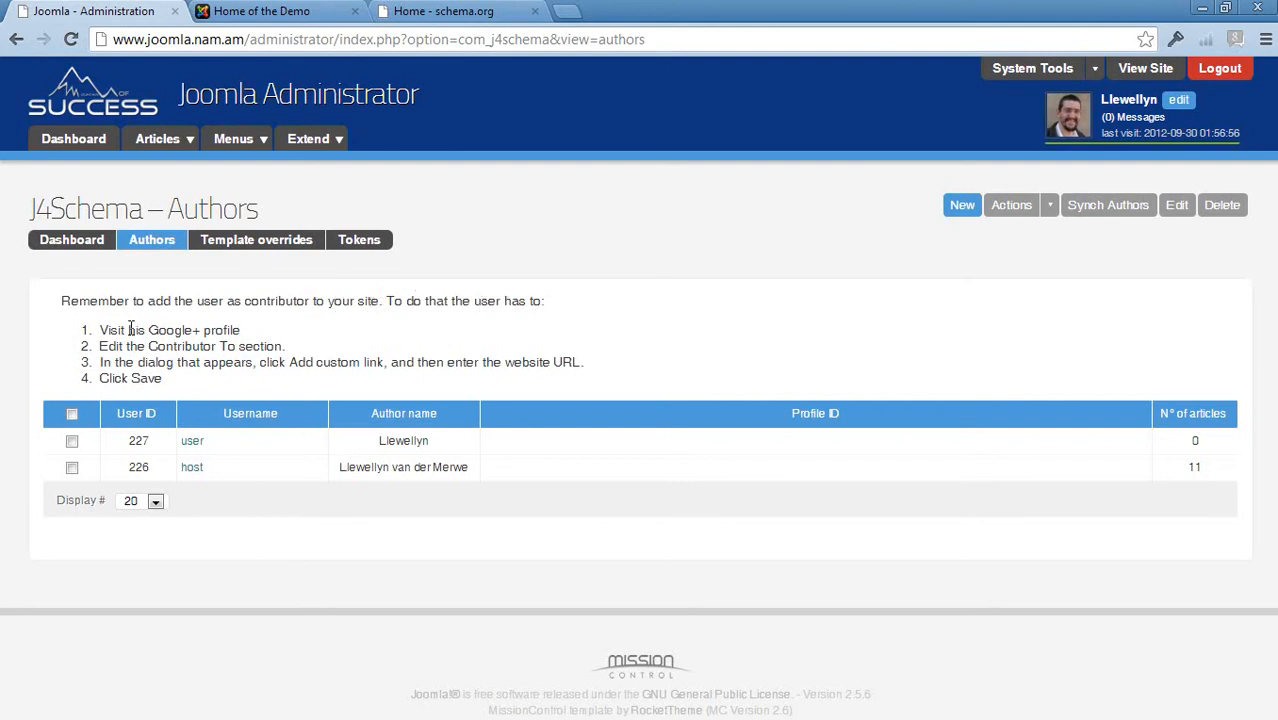
drag(153, 330, 244, 333)
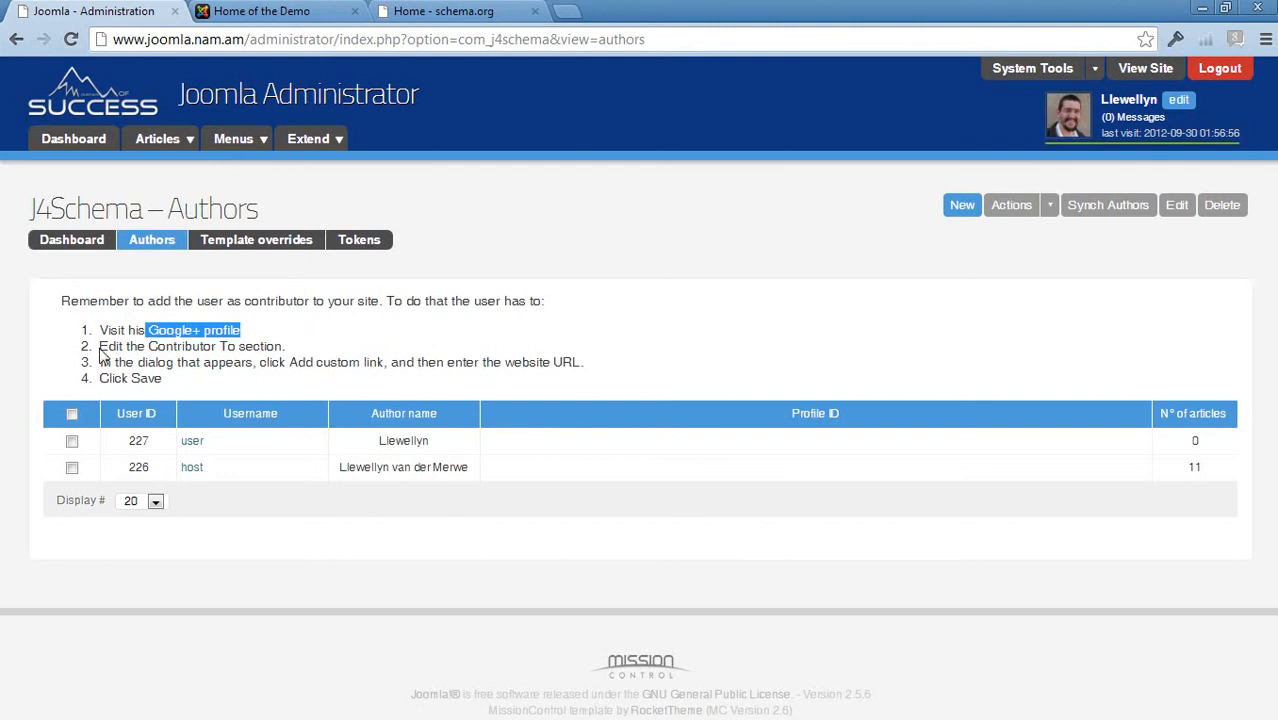
drag(100, 346, 284, 346)
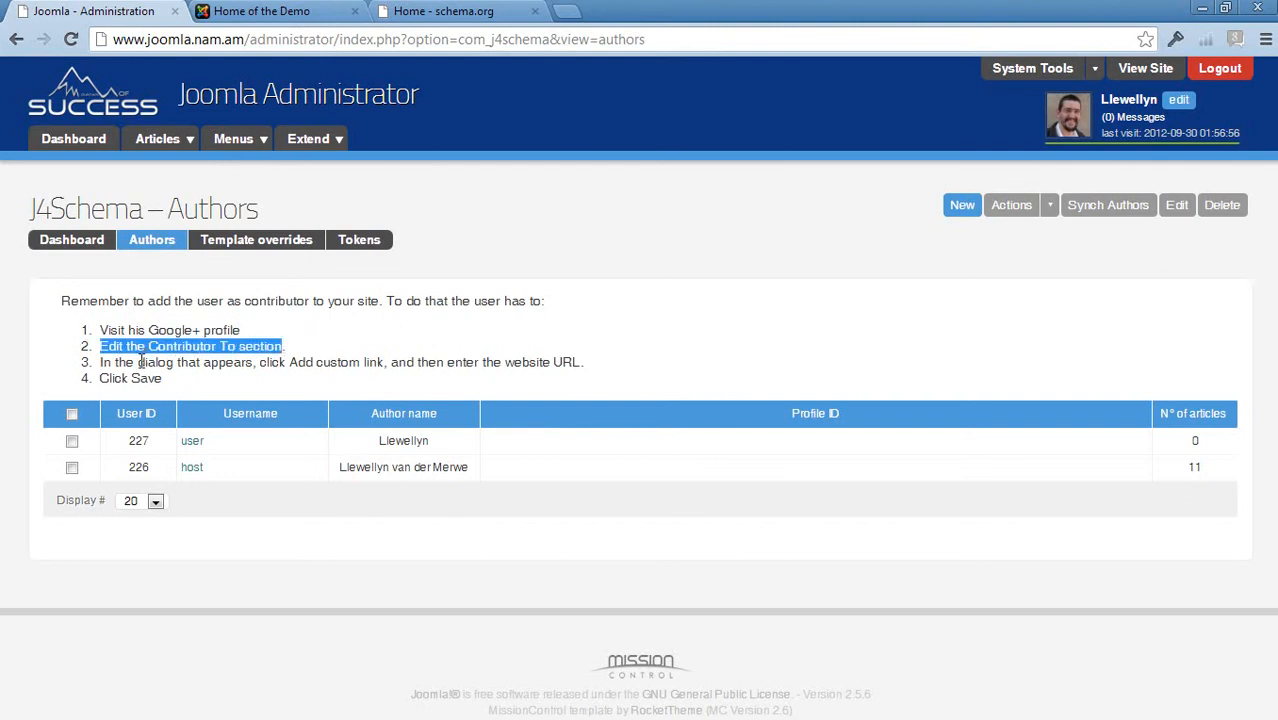
drag(100, 362, 388, 360)
drag(416, 366, 576, 365)
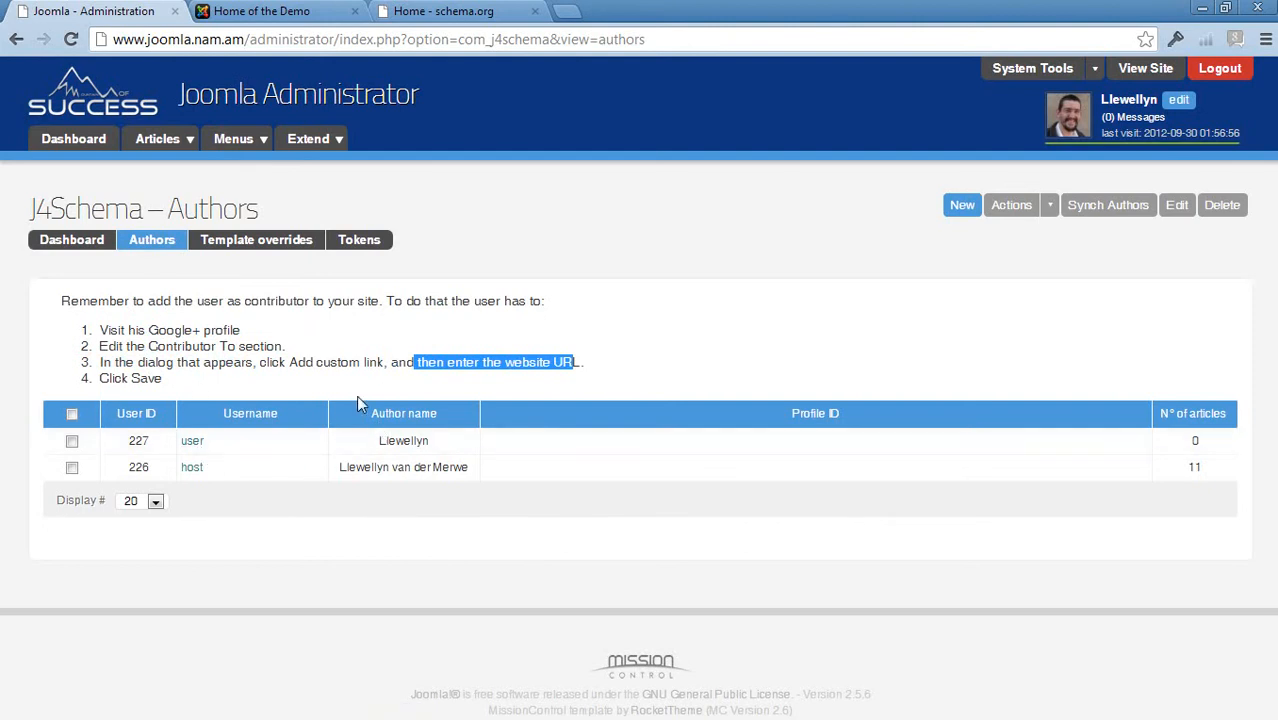
click(152, 345)
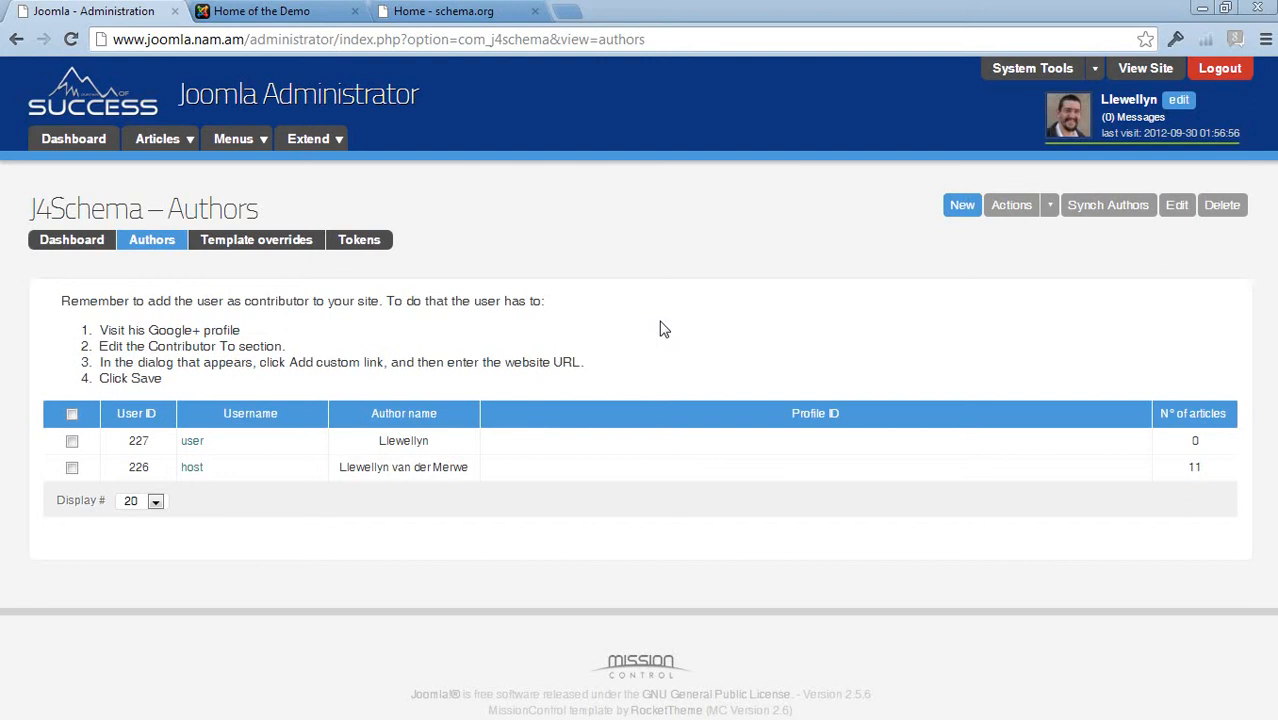
Open the Template overrides view and review the available com_content and com_virtuemart override layouts
click(255, 246)
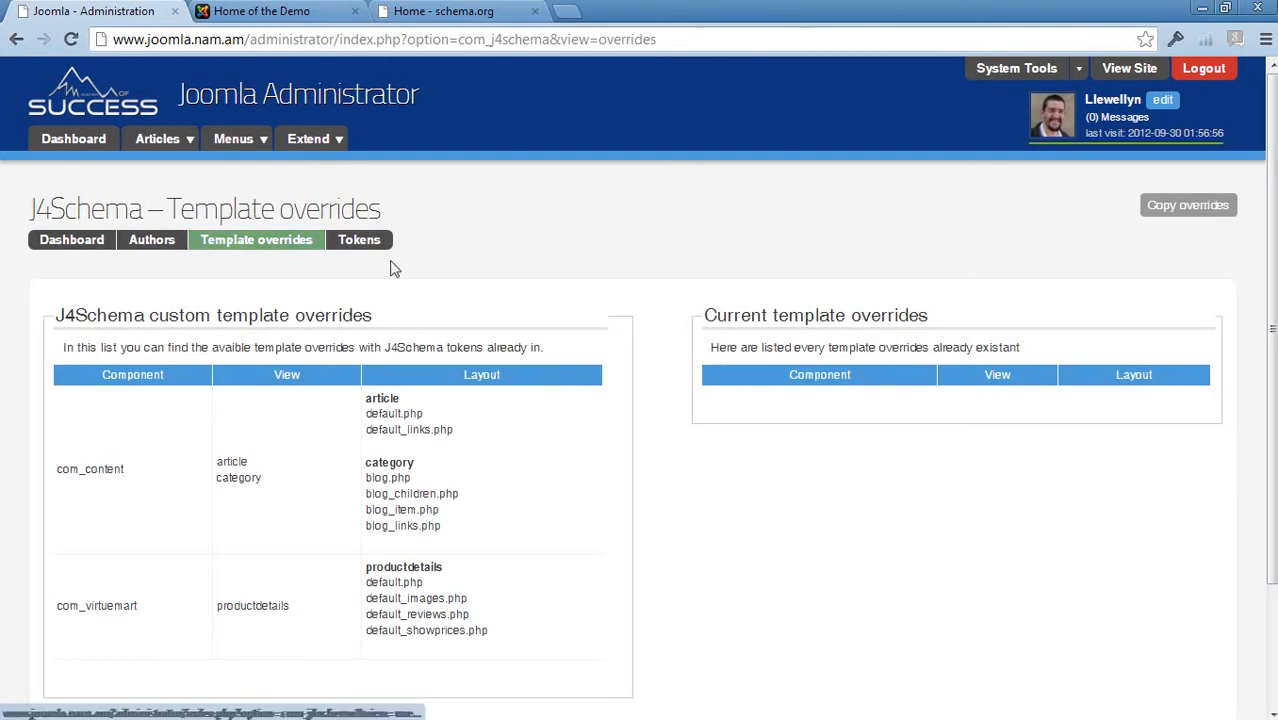
scroll(585, 280, down, 3)
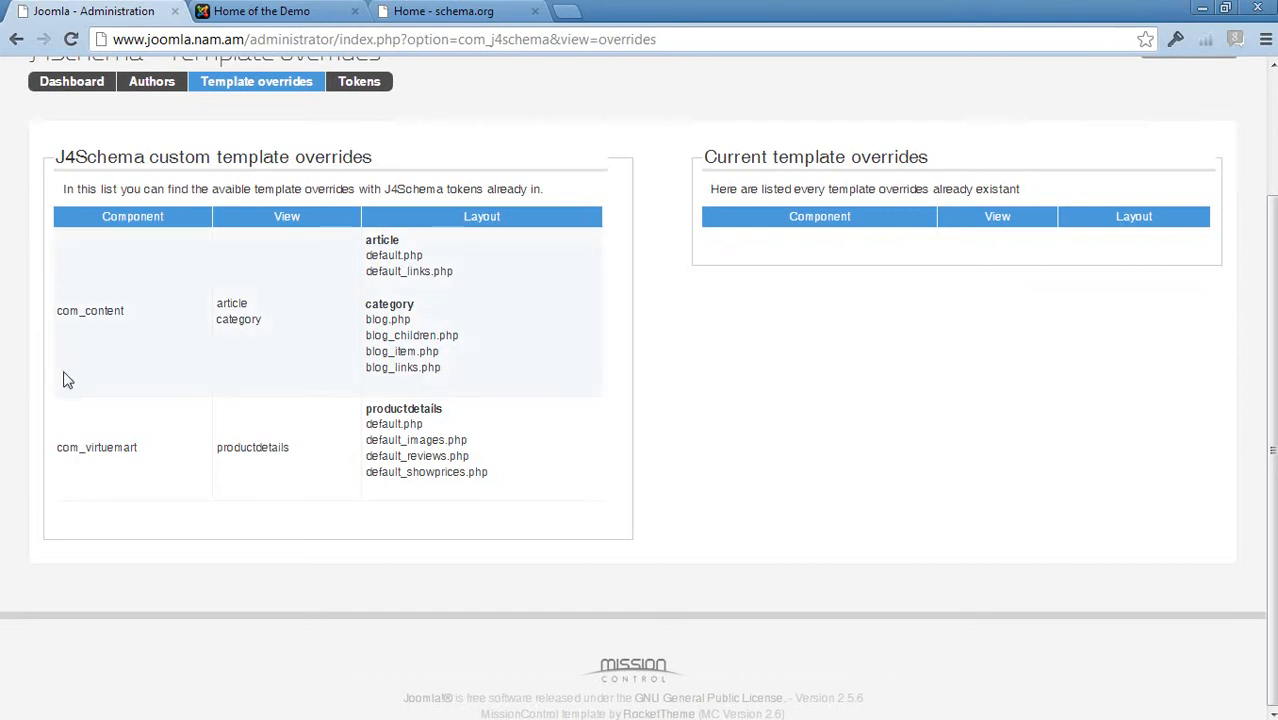
scroll(533, 162, up, 3)
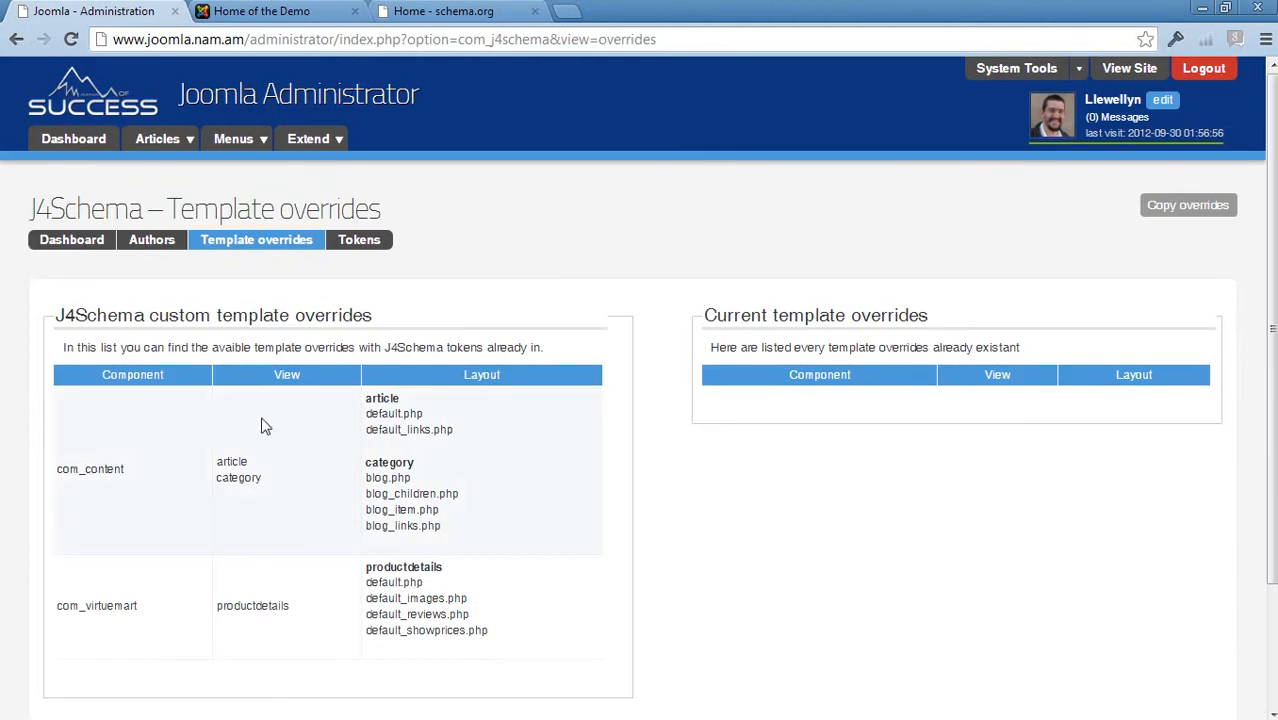
drag(364, 397, 456, 434)
click(474, 466)
double_click(370, 398)
triple_click(405, 413)
drag(366, 462, 499, 525)
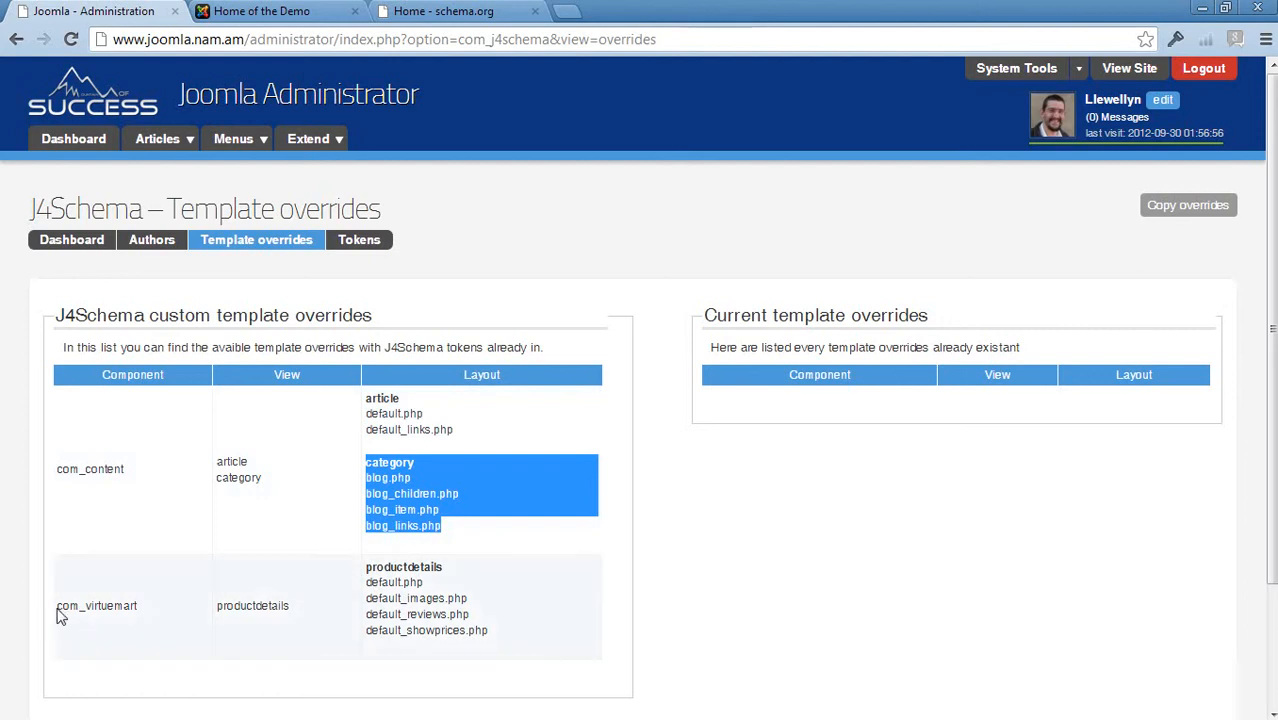
drag(57, 606, 128, 609)
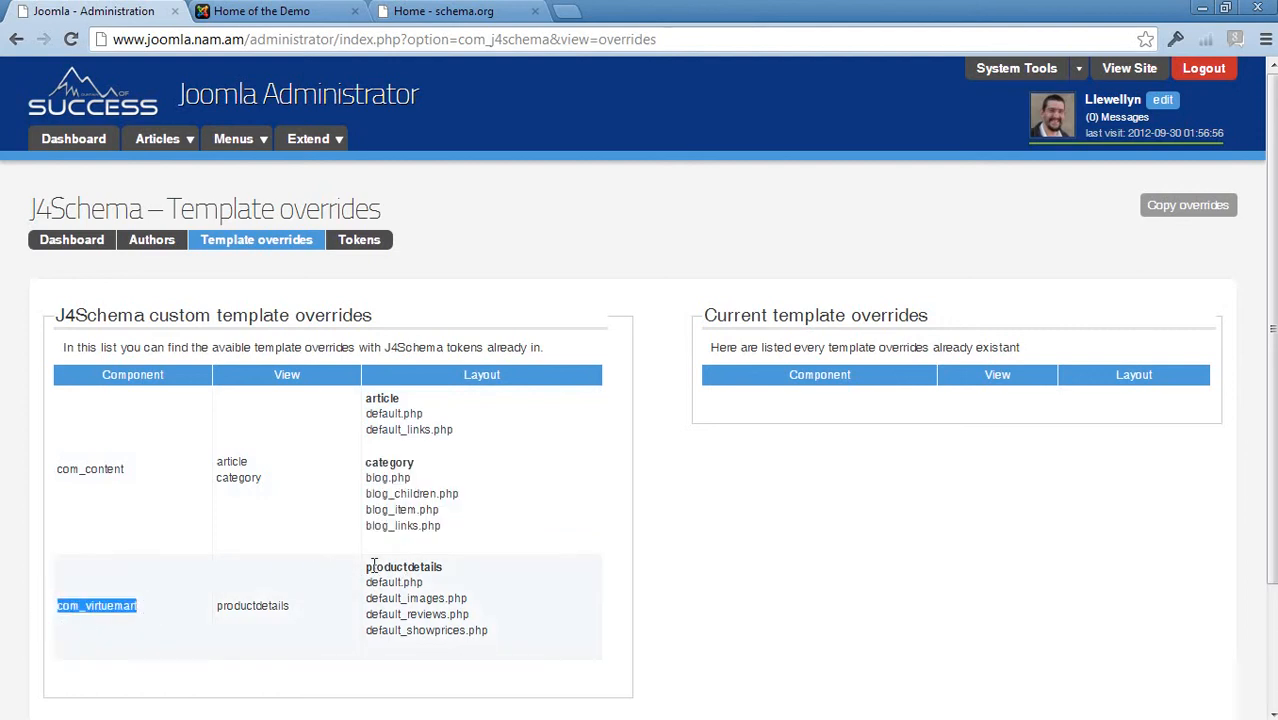
drag(371, 564, 537, 647)
click(445, 646)
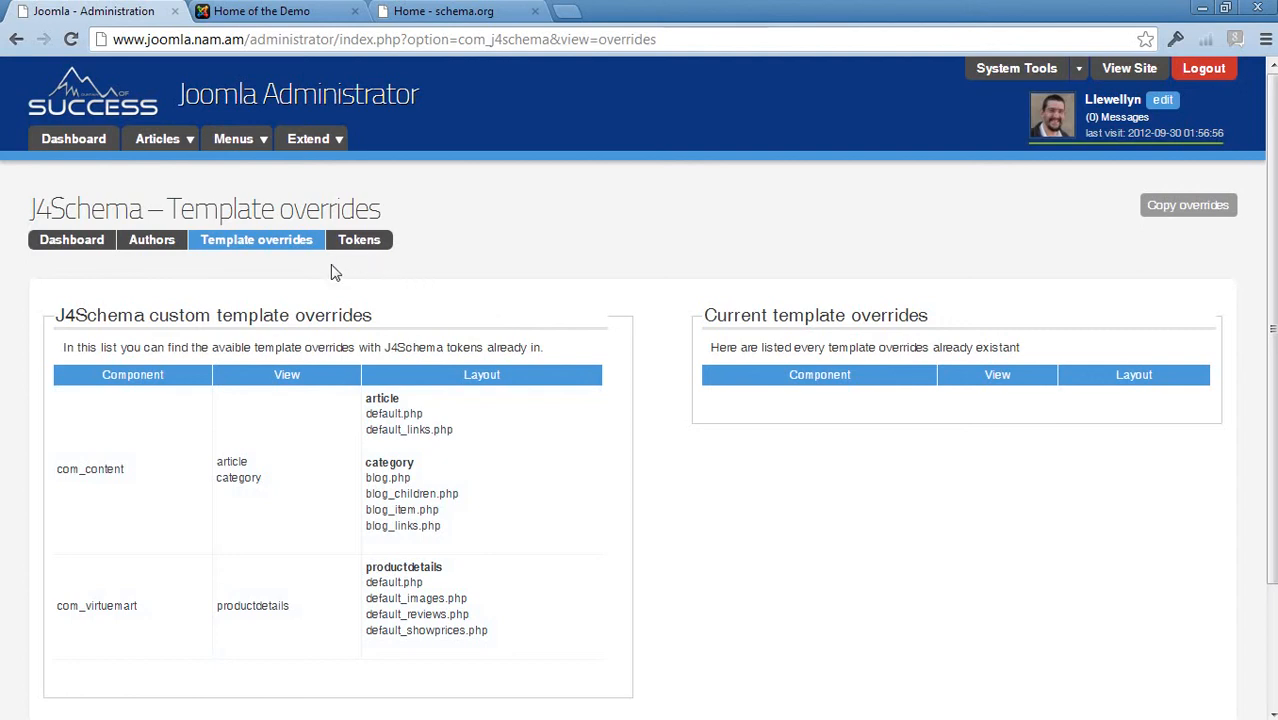
Return to the J4Schema dashboard view
click(62, 242)
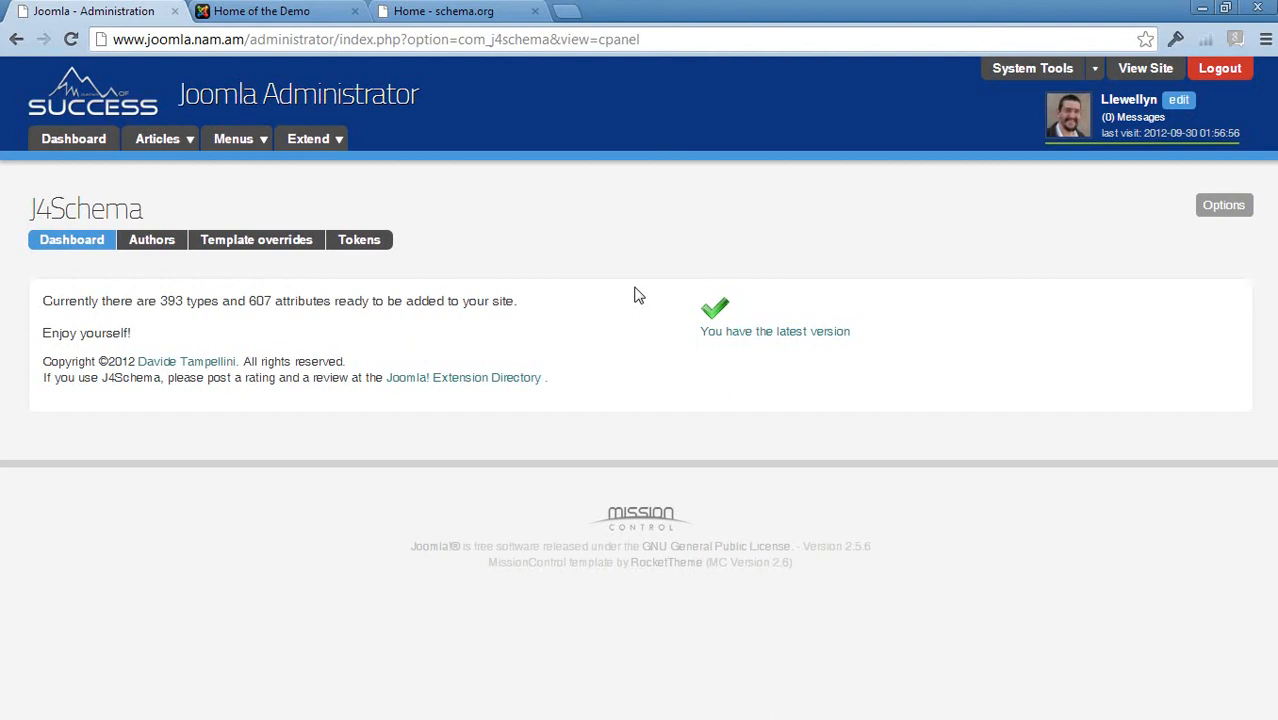
Open the Article Manager and scroll through the list of articles
mouse_move(188, 141)
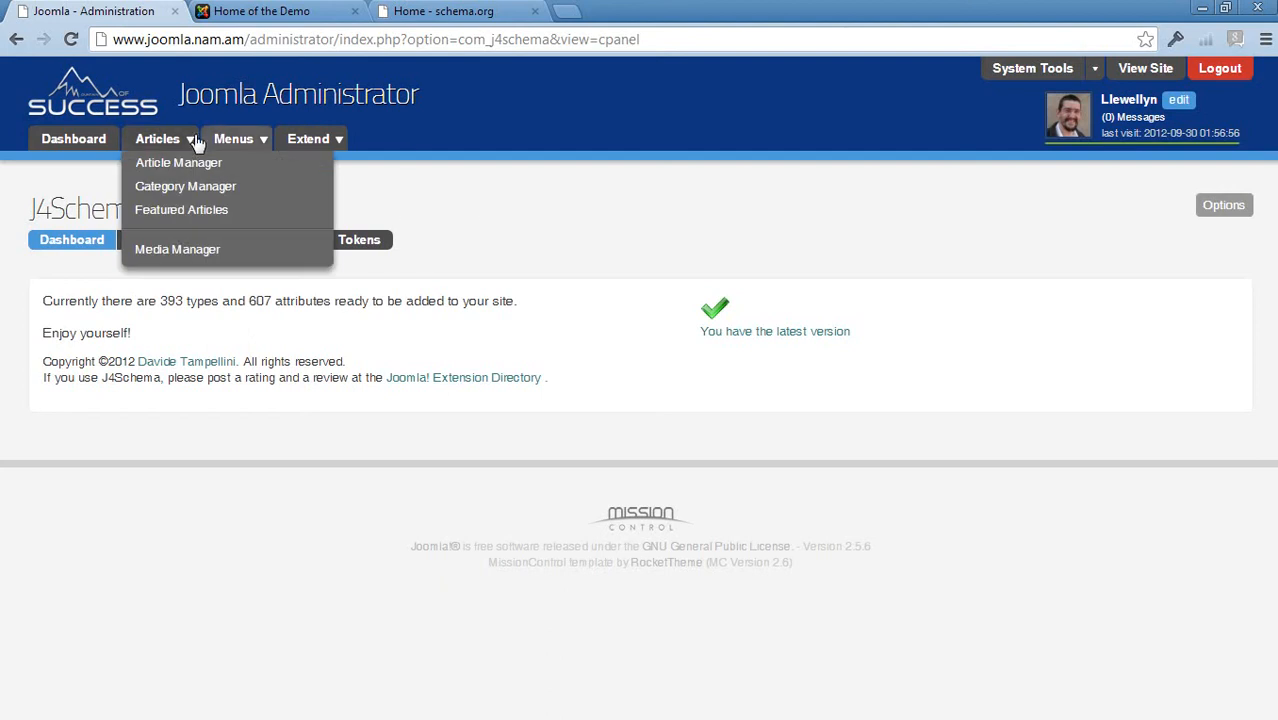
click(172, 168)
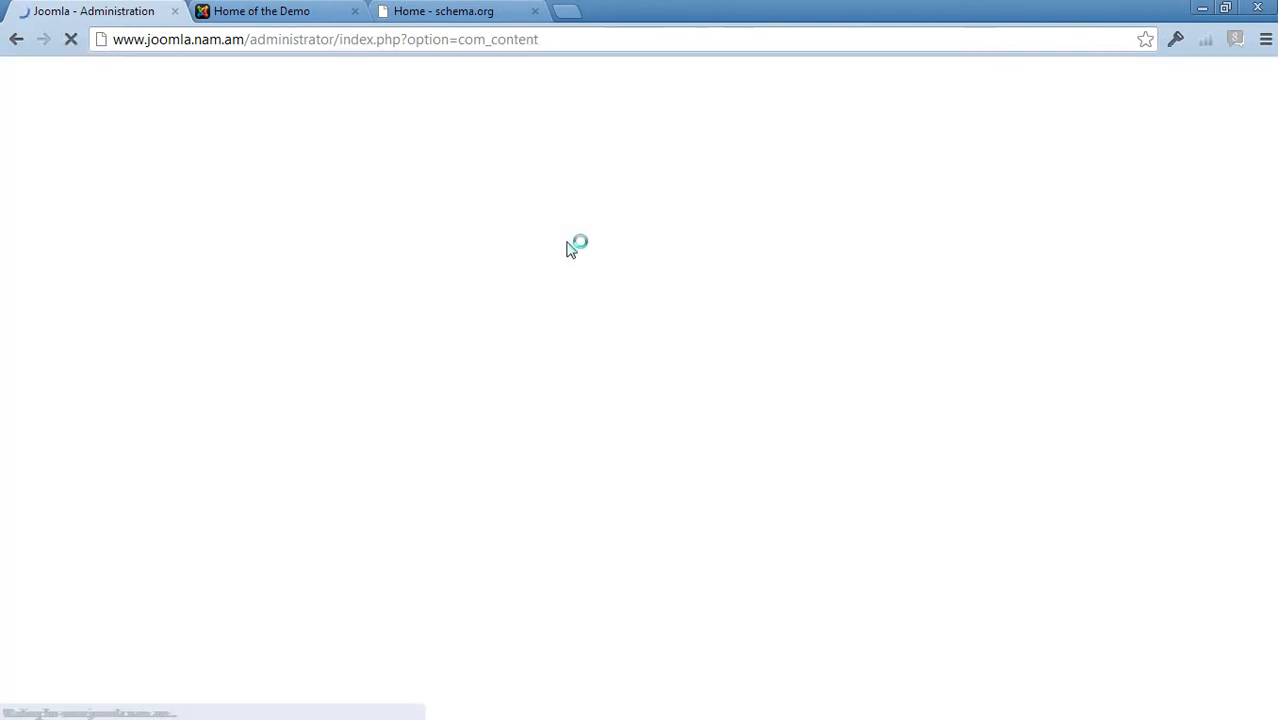
scroll(240, 410, down, 4)
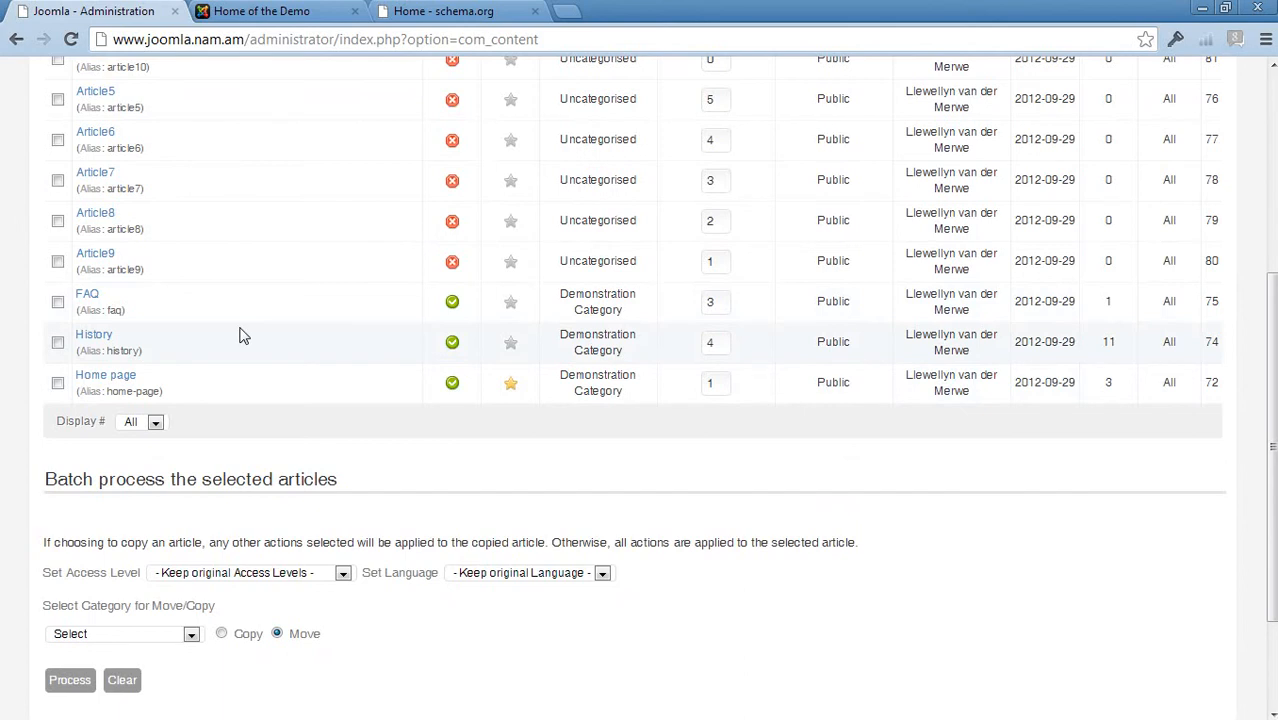
scroll(240, 336, up, 4)
mouse_move(168, 150)
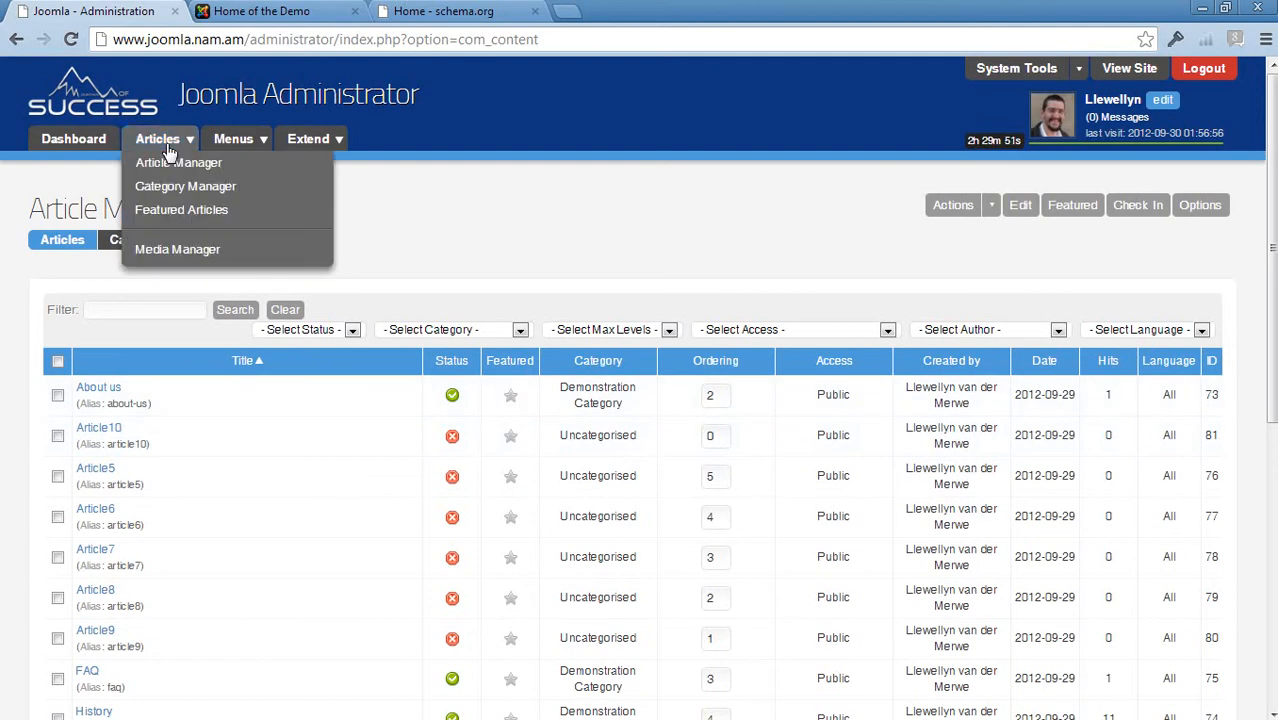
scroll(214, 434, down, 3)
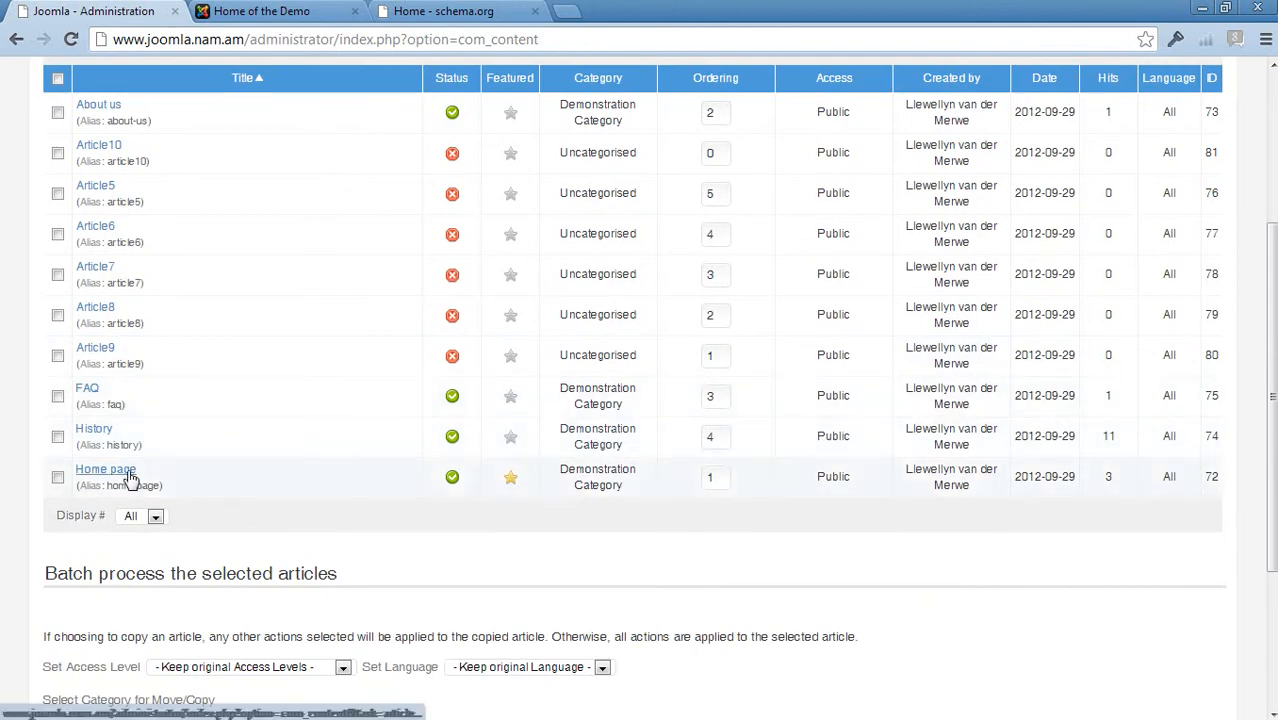
Switch to the front-end site tab and open the full Home page article to read through it
click(300, 10)
scroll(598, 365, down, 3)
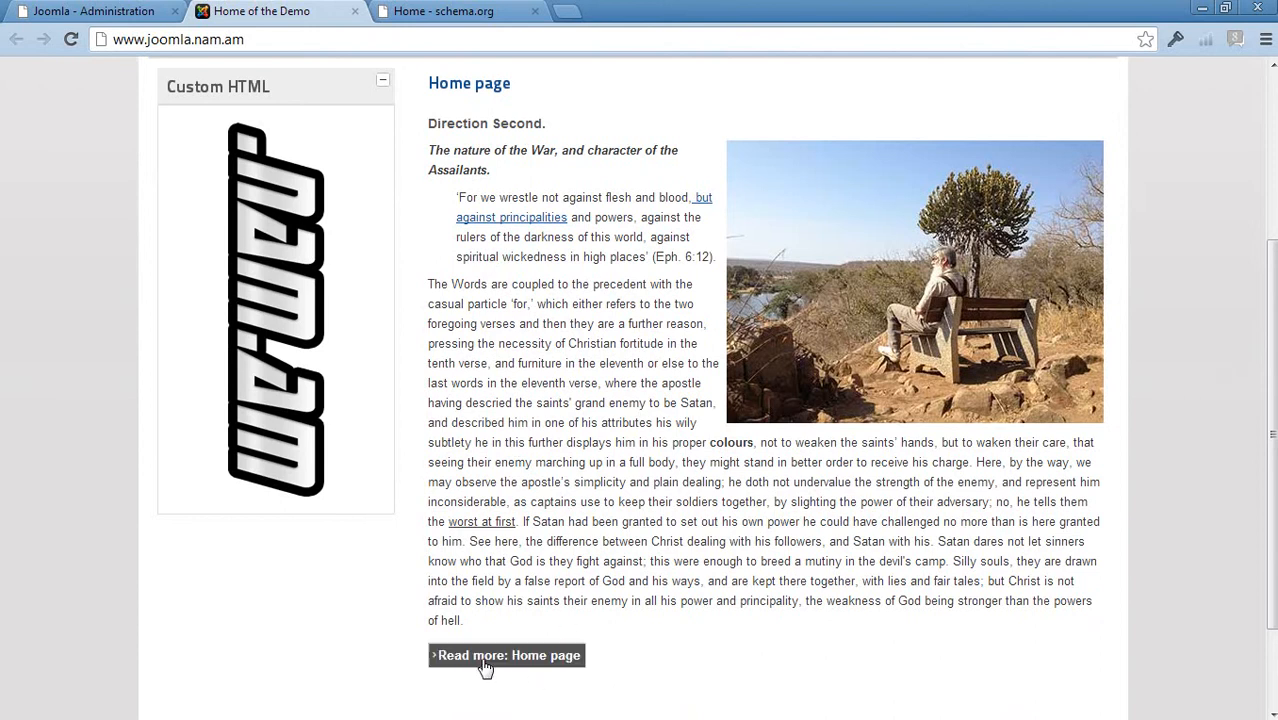
scroll(840, 125, up, 3)
scroll(693, 437, down, 5)
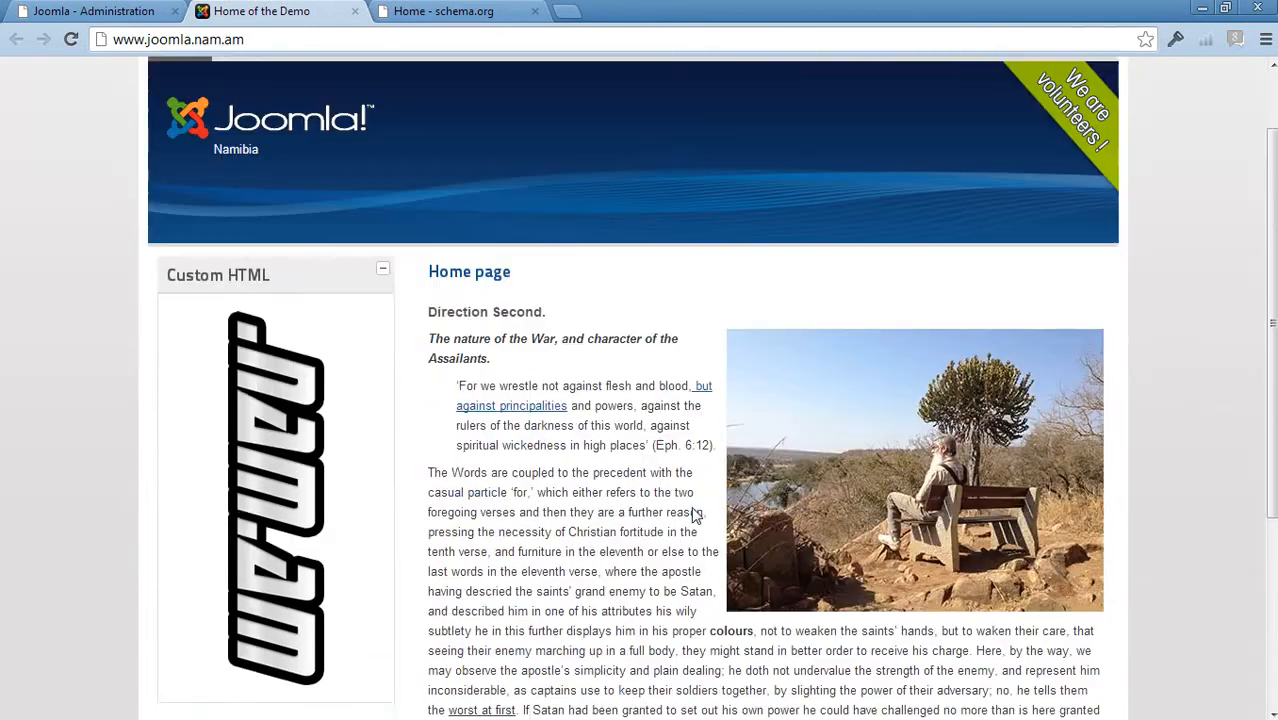
click(540, 530)
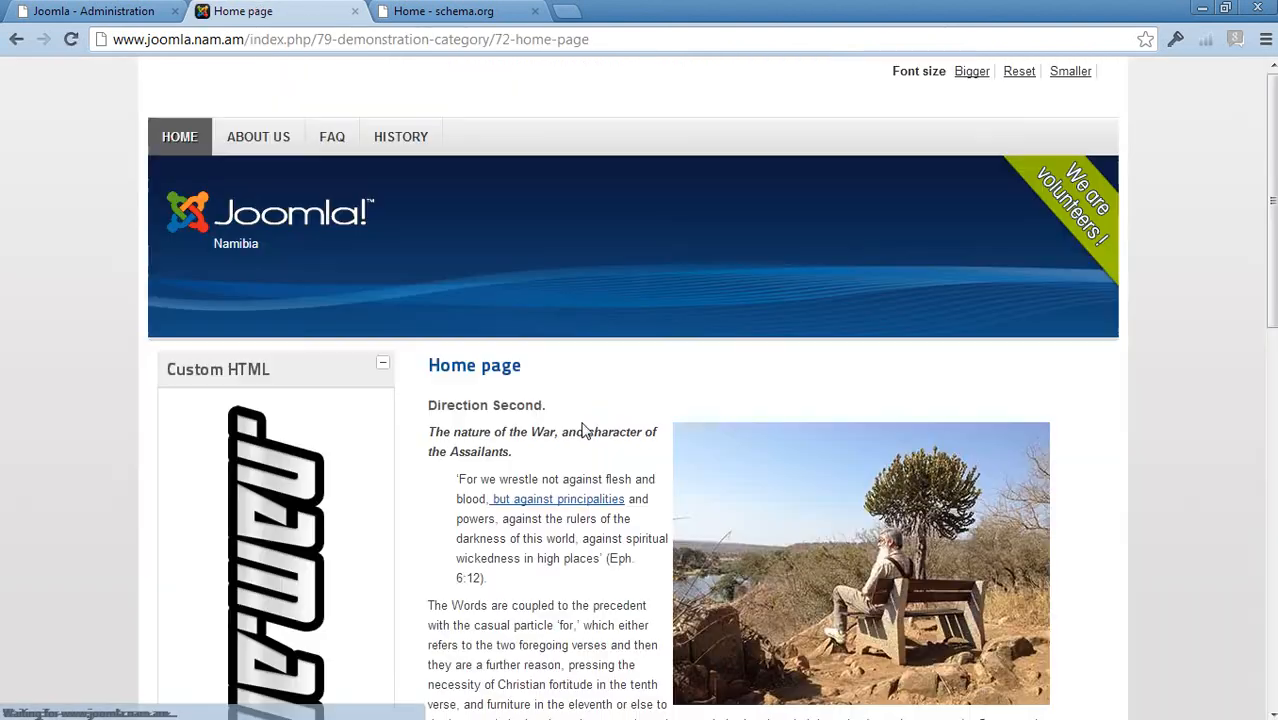
scroll(495, 340, down, 3)
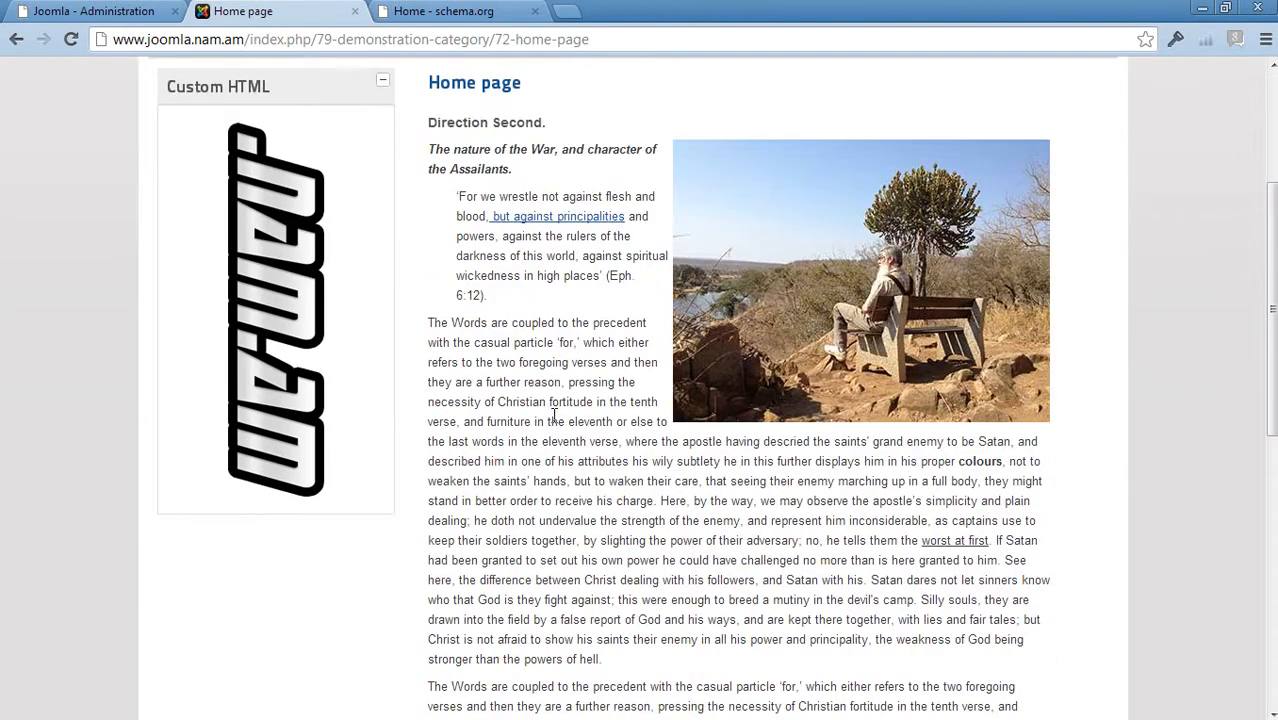
scroll(554, 415, down, 5)
scroll(554, 415, up, 8)
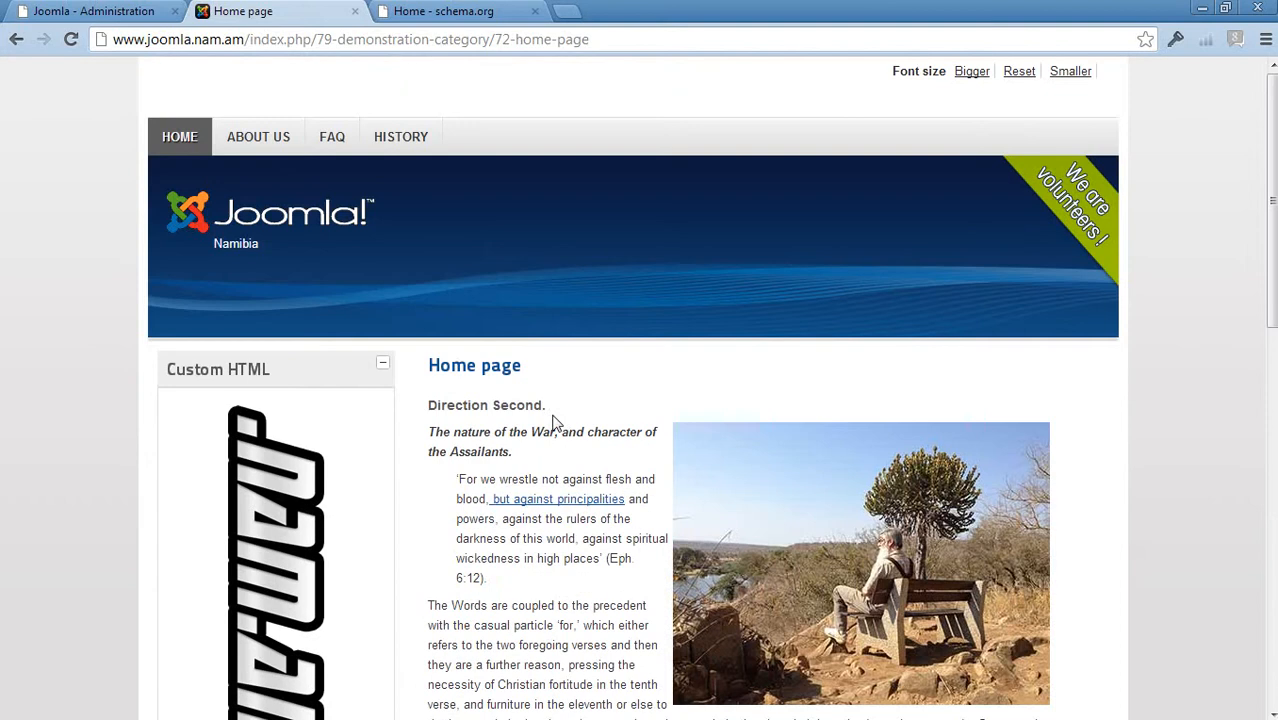
click(117, 10)
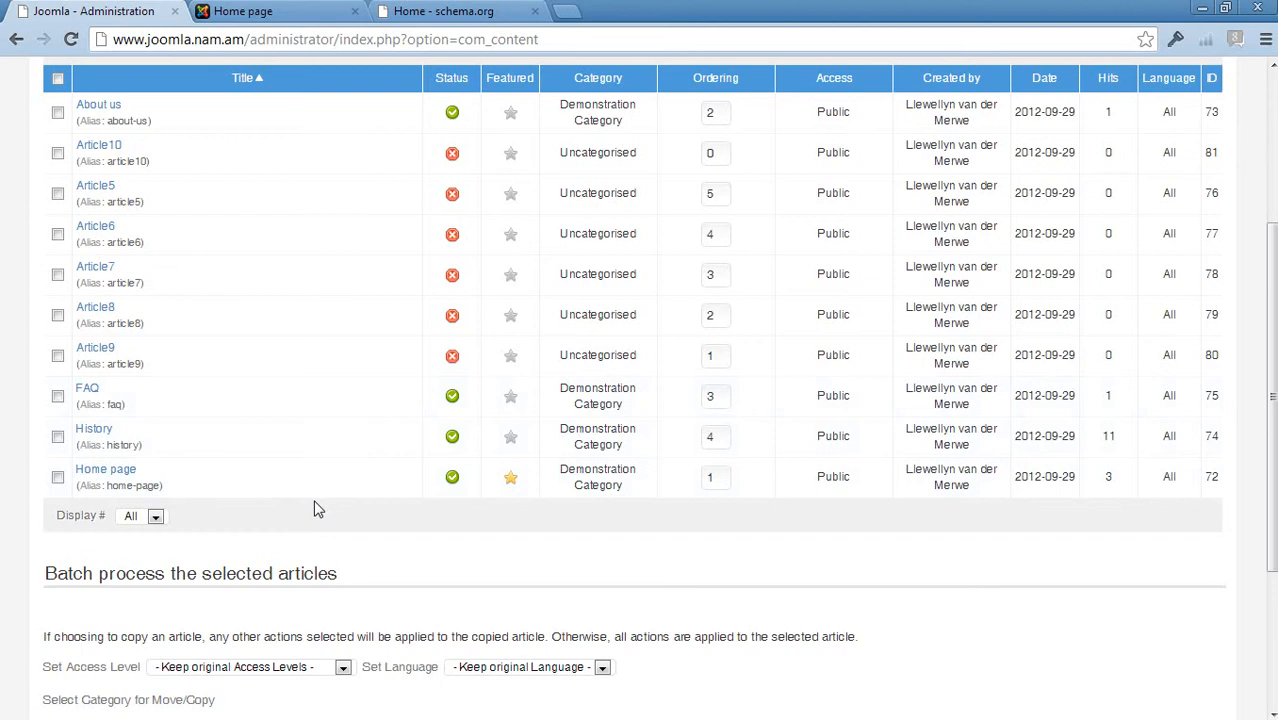
scroll(313, 509, up, 3)
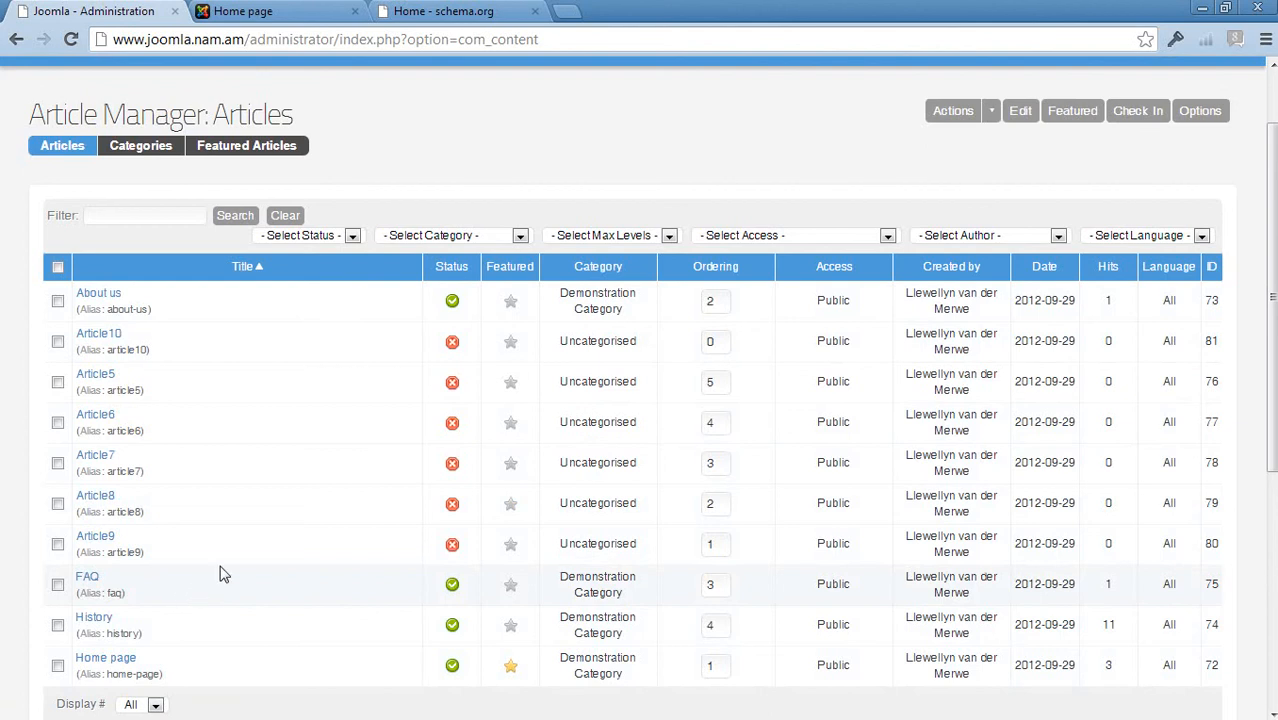
click(436, 11)
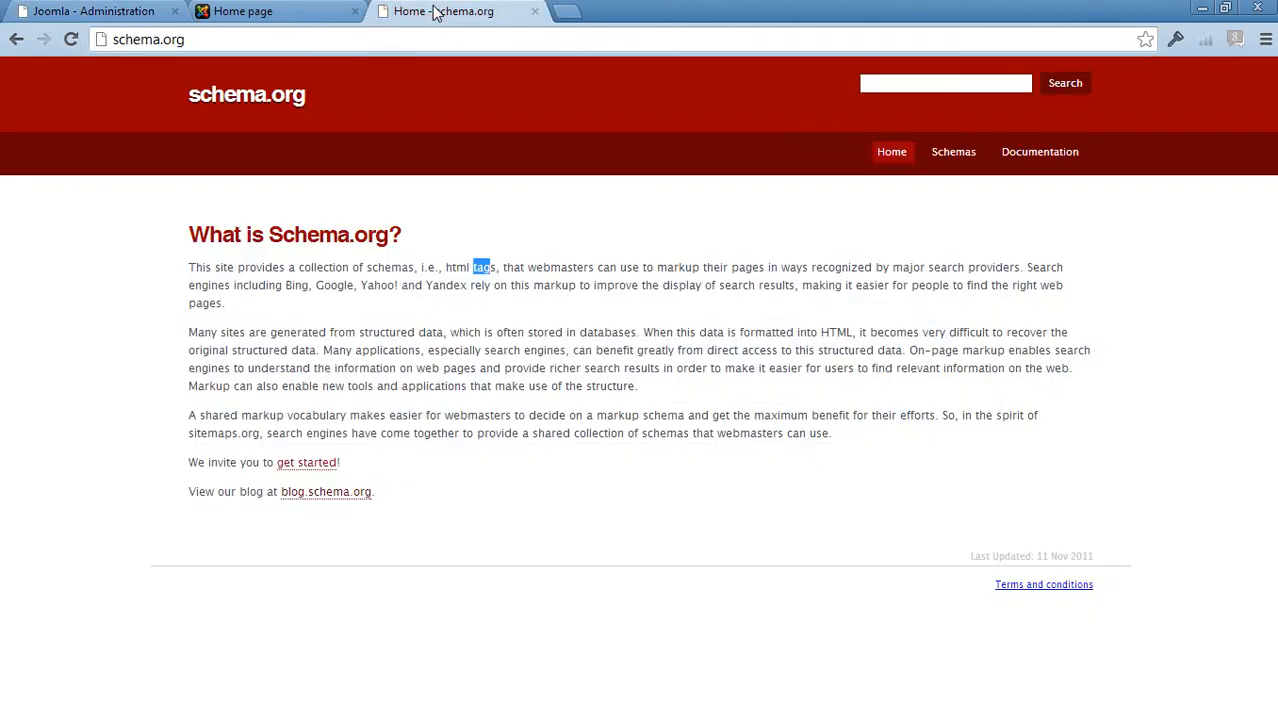
click(92, 11)
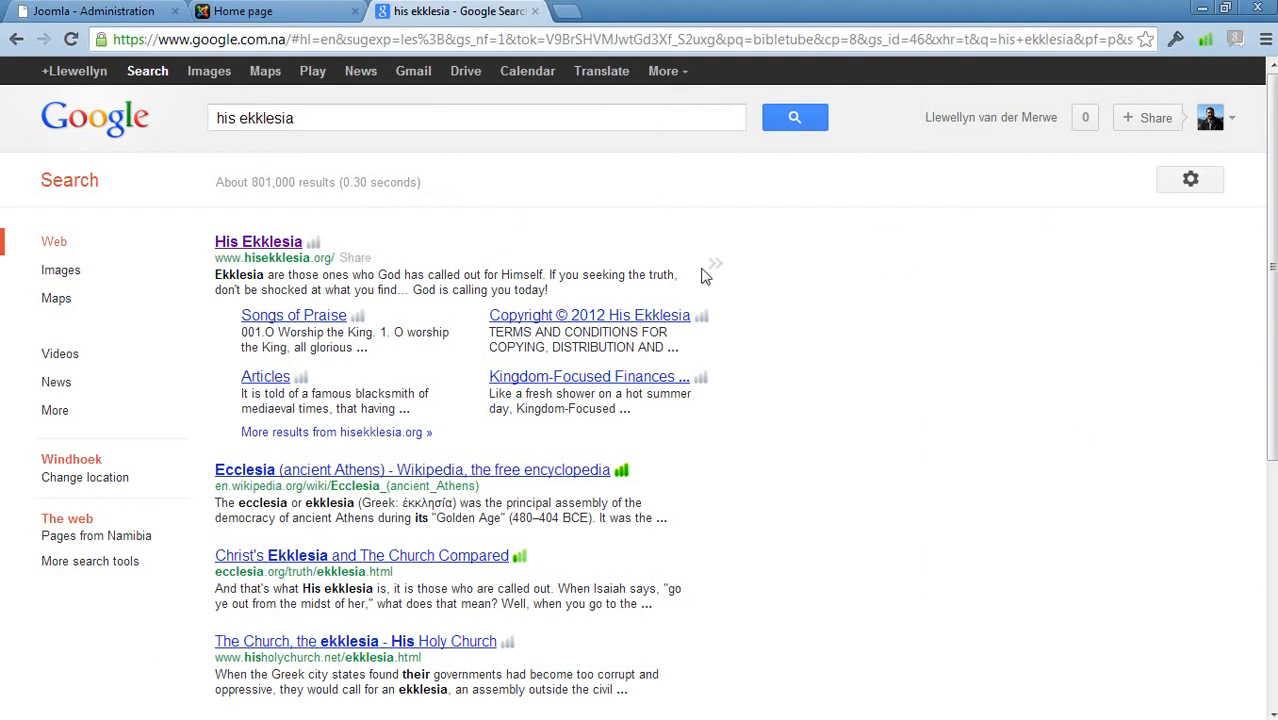
scroll(895, 293, down, 1)
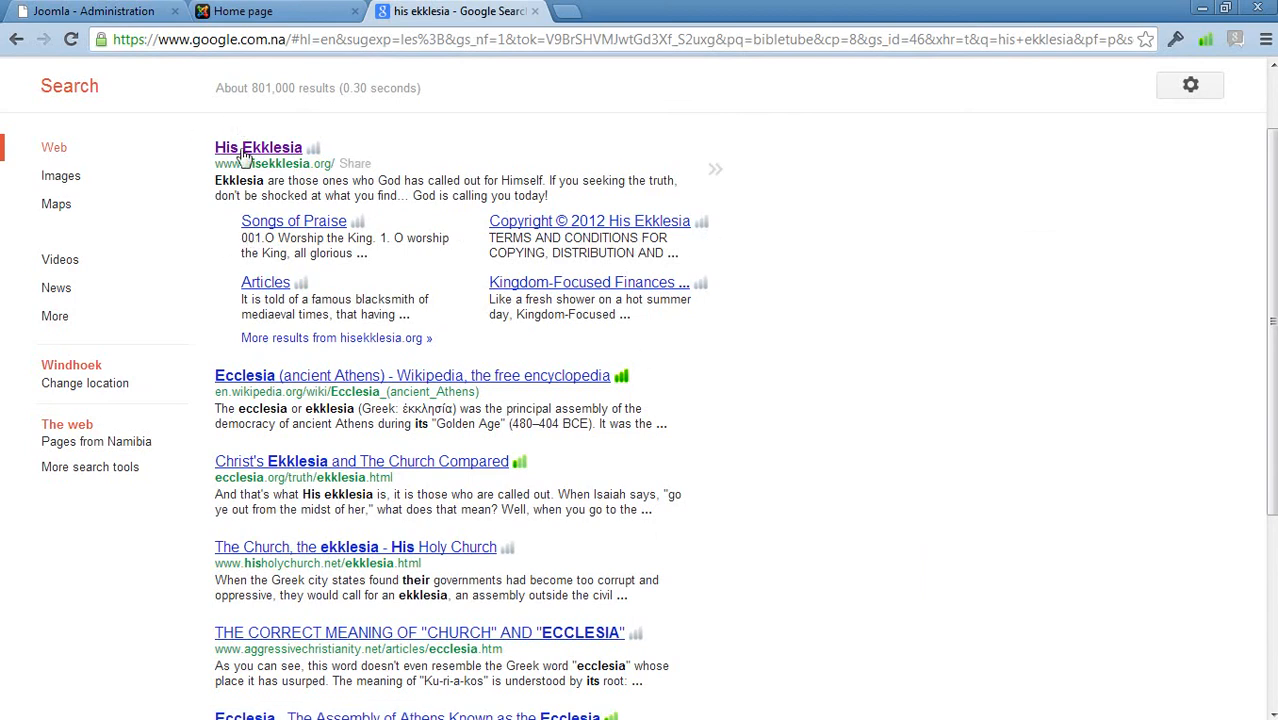
scroll(198, 330, up, 1)
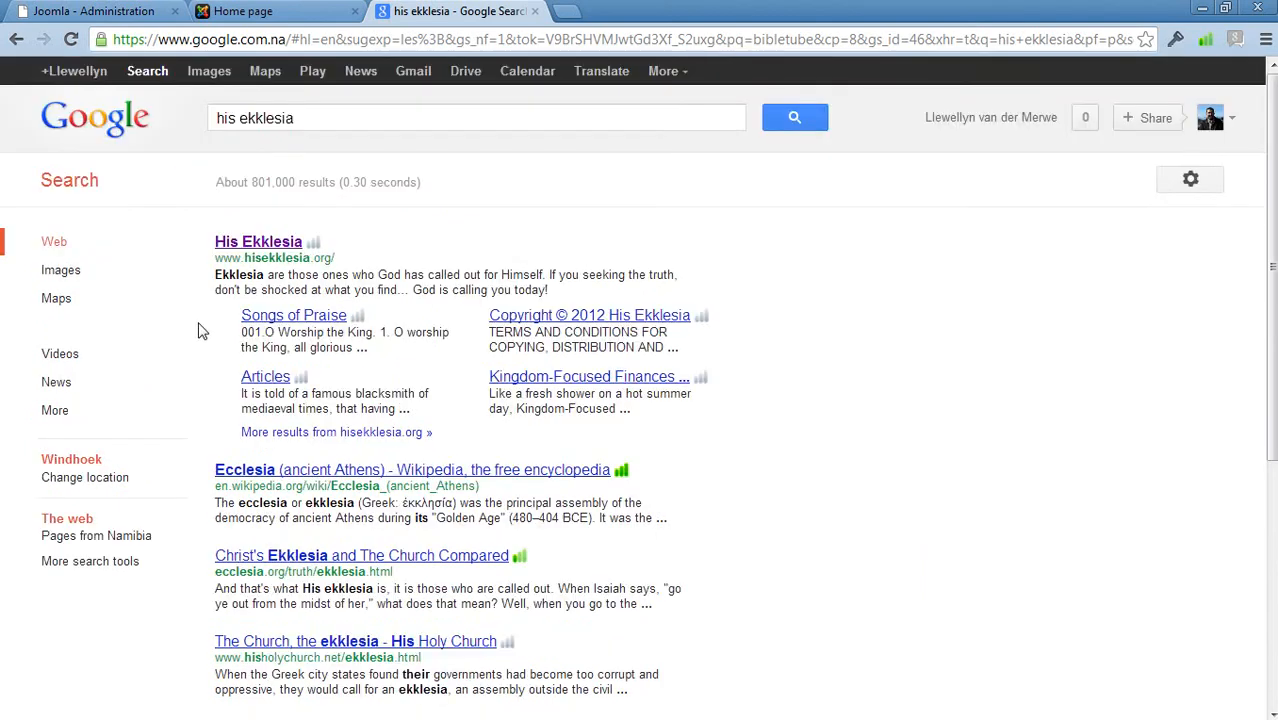
click(286, 12)
click(155, 8)
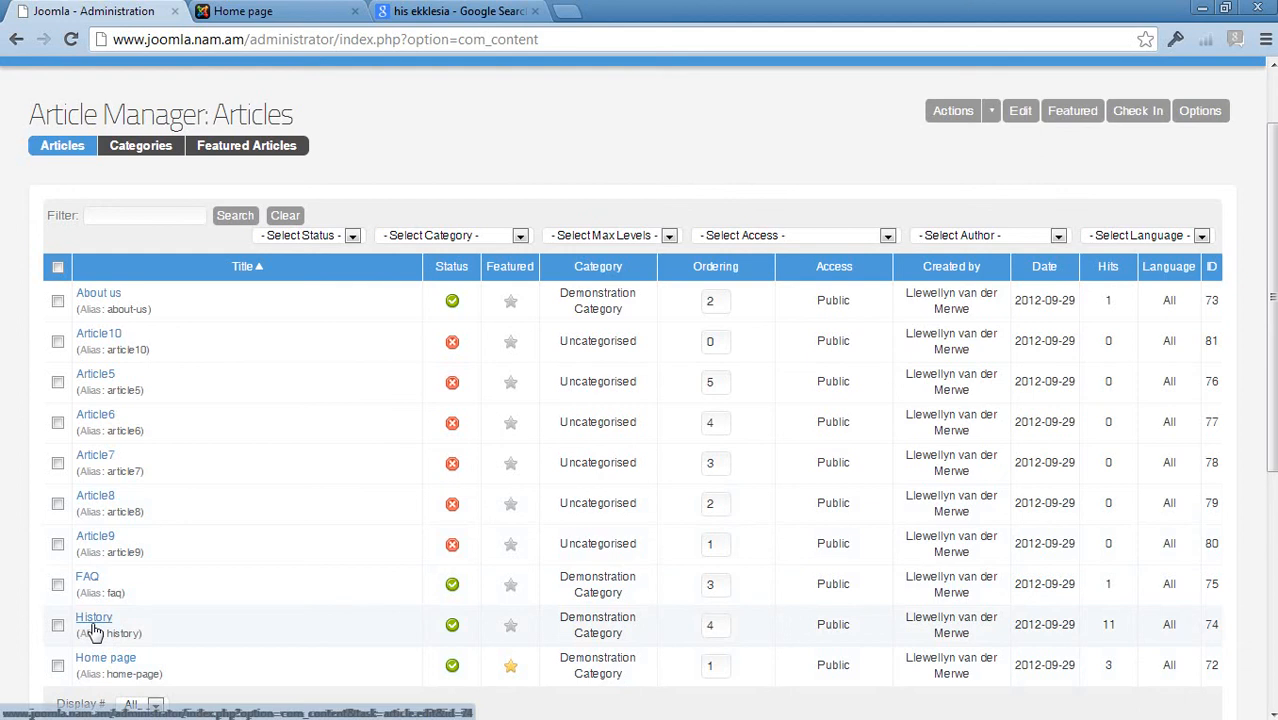
click(294, 14)
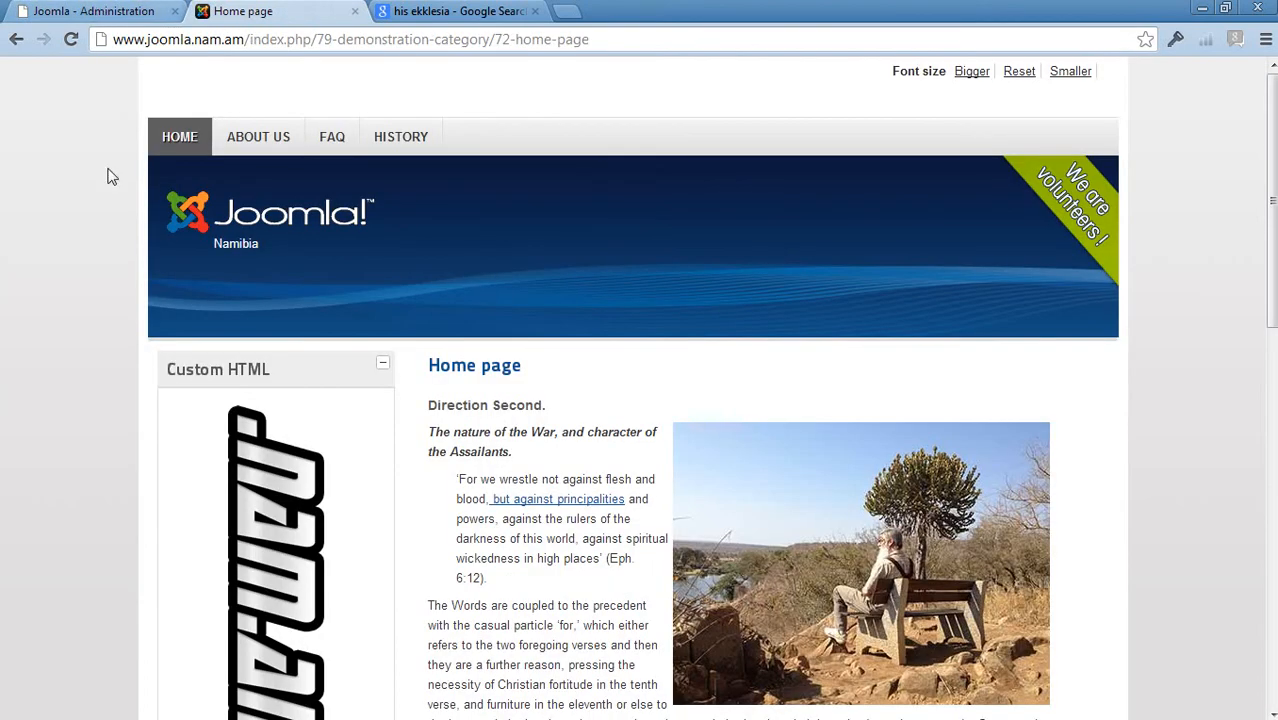